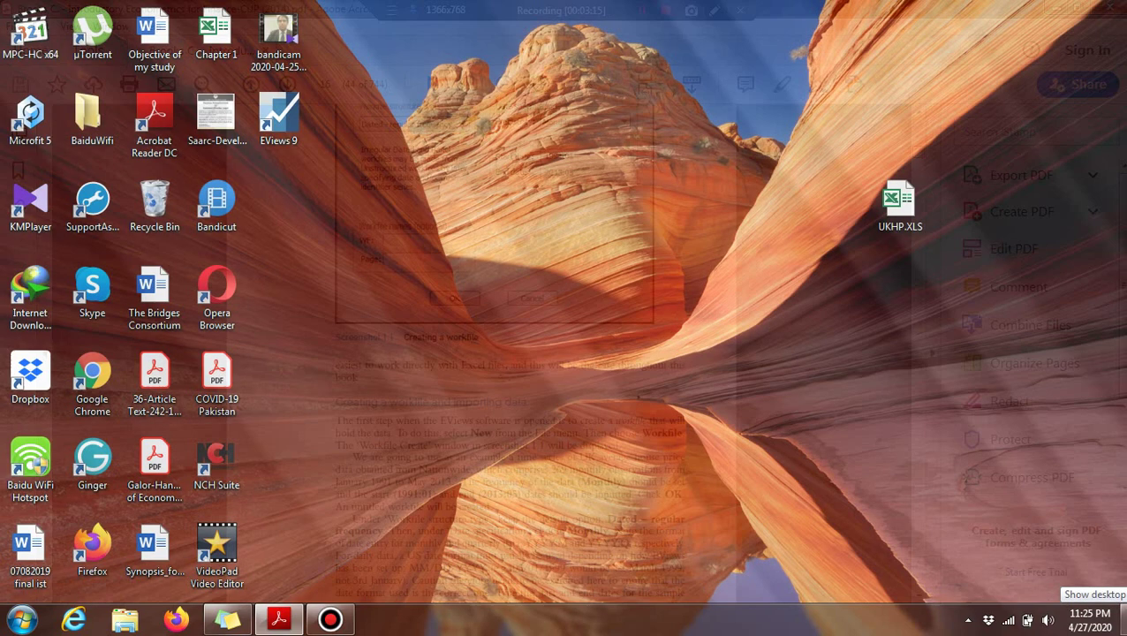
Step: Launch EViews 9 from the desktop and consult the textbook PDF's section on creating a workfile
left_click(1123, 620)
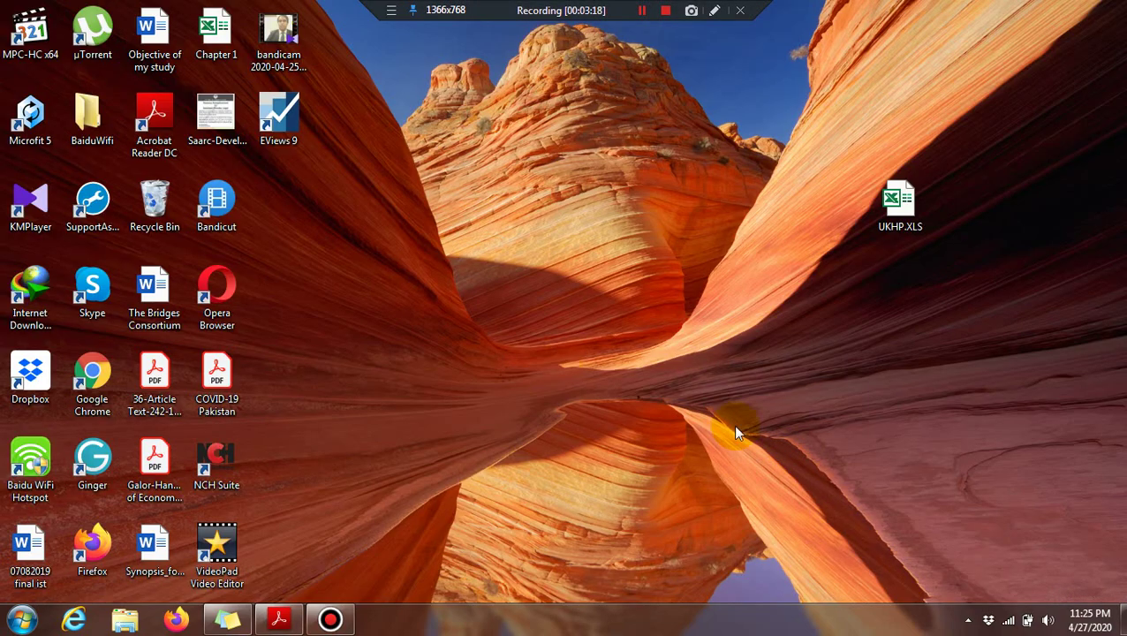
double_click(272, 129)
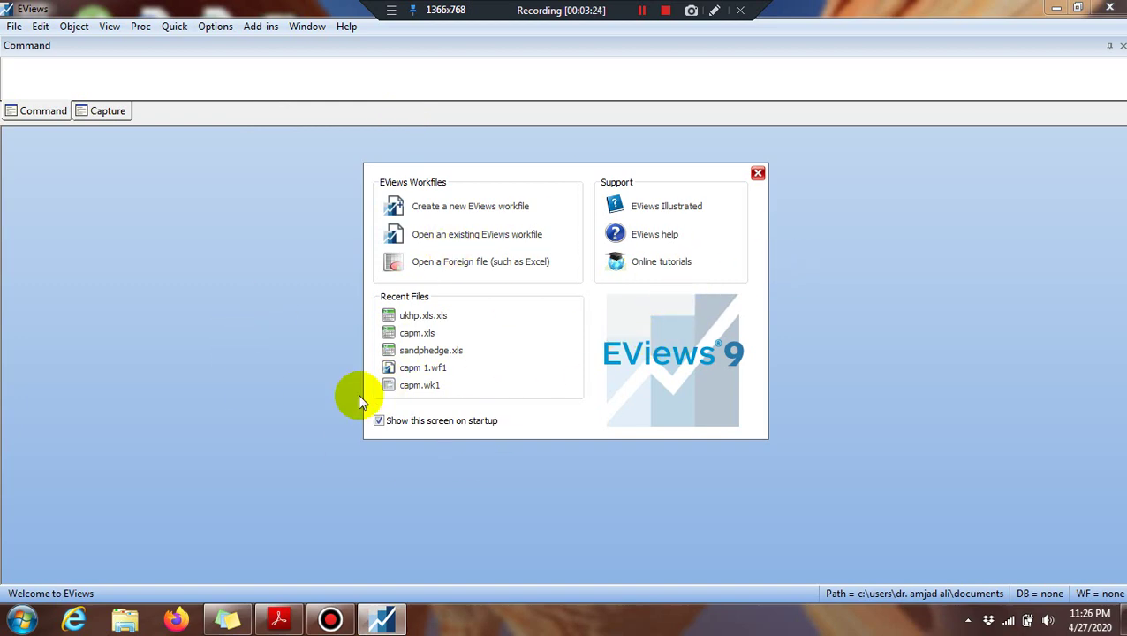
left_click(279, 619)
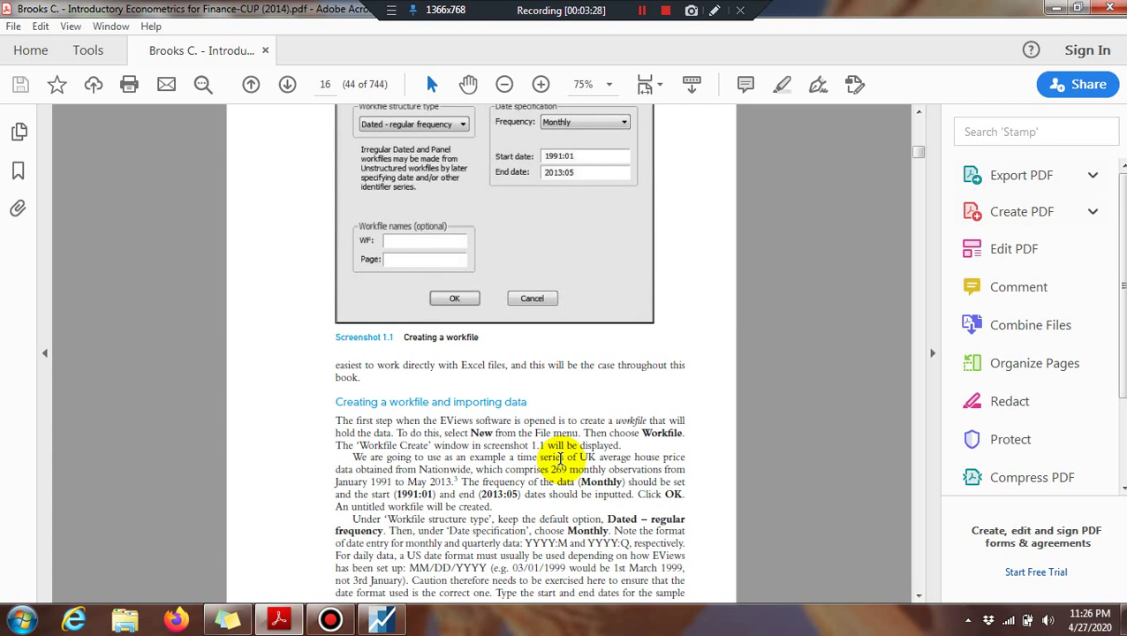
scroll(560, 459, "up", 2)
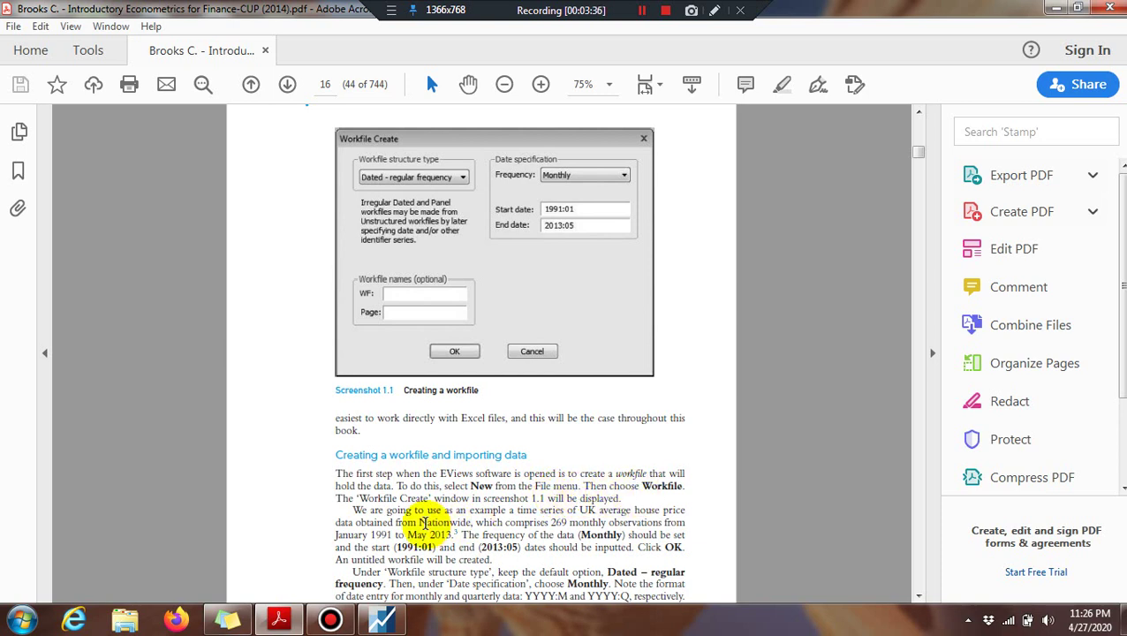
scroll(427, 552, "down", 2)
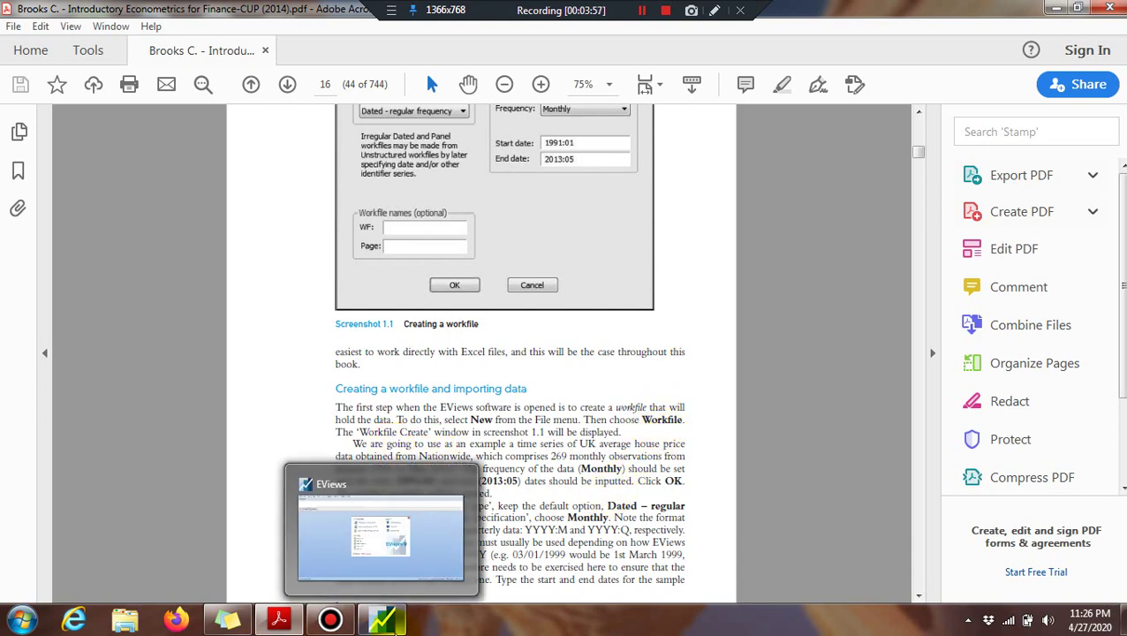
Step: Switch to EViews and start a new workfile, keeping Dated - regular frequency as the structure type
left_click(381, 618)
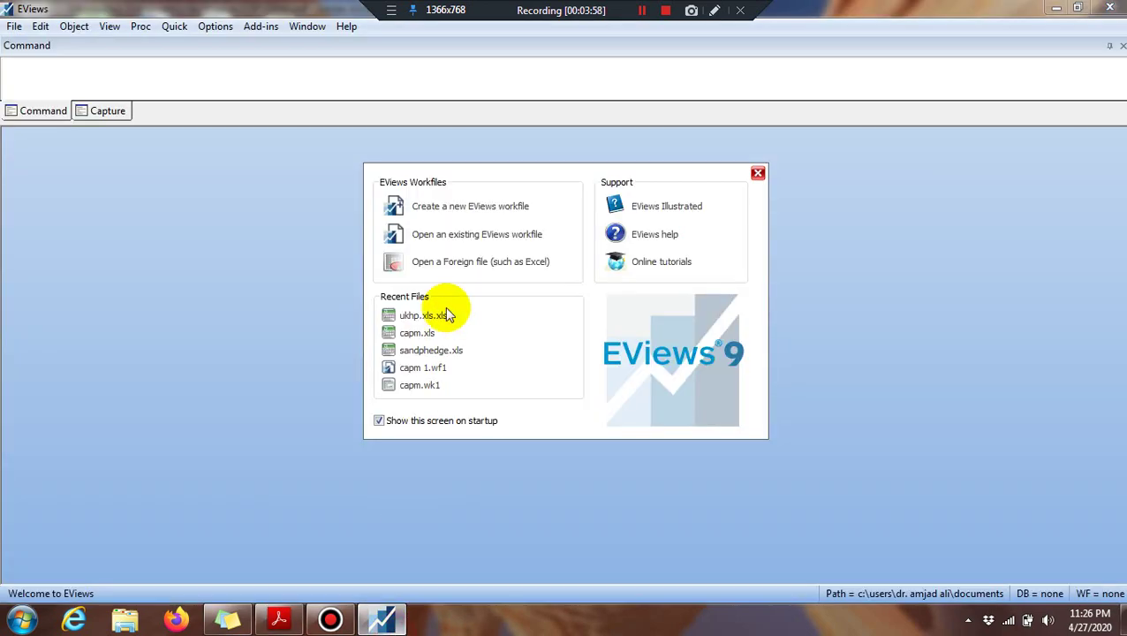
left_click(485, 209)
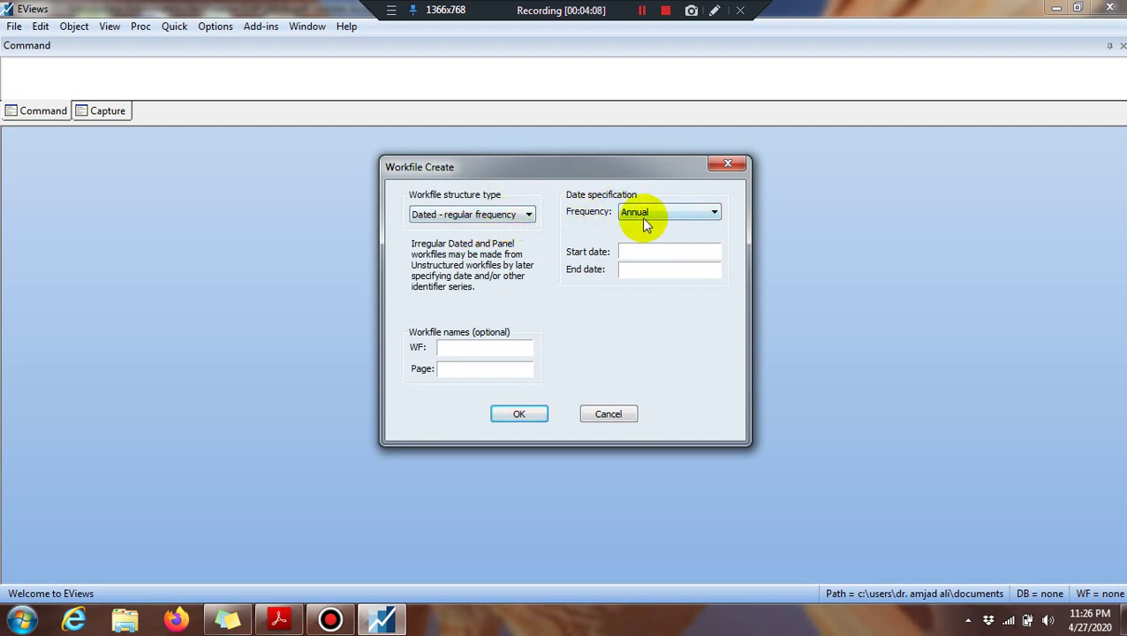
left_click(526, 217)
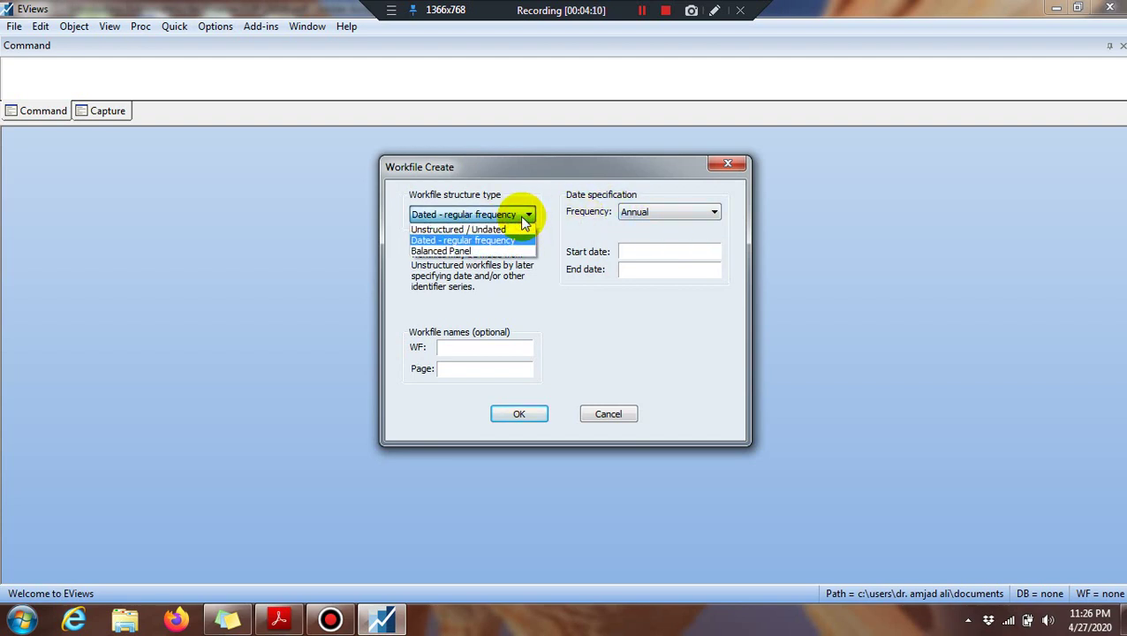
left_click(553, 292)
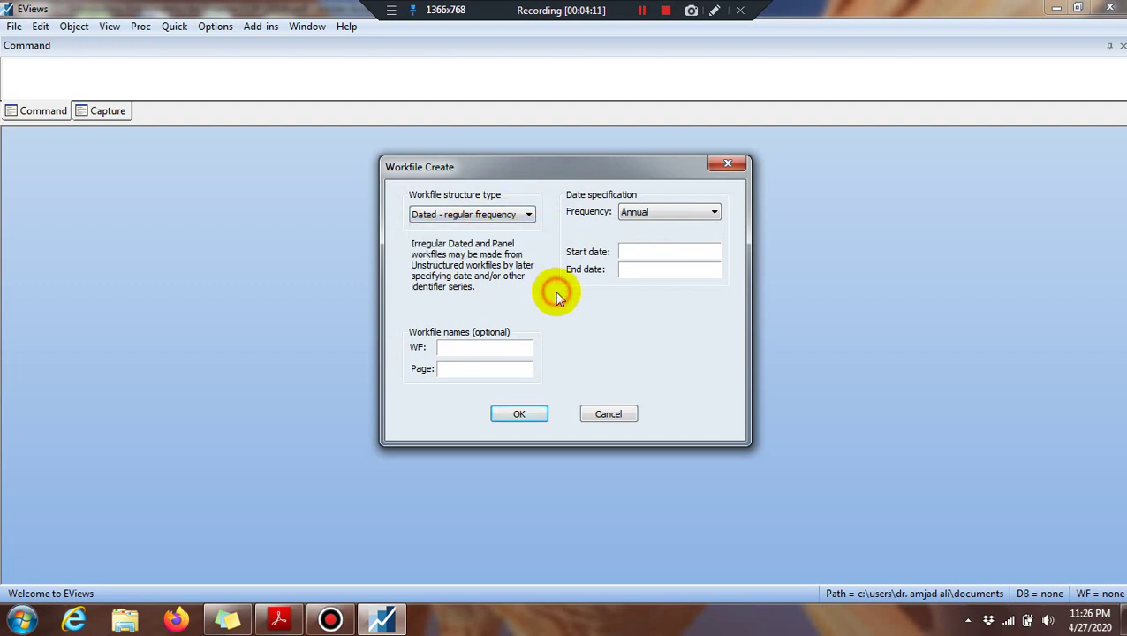
Step: Check the textbook's Workfile Create example and set the new workfile's frequency to Monthly
left_click(279, 618)
scroll(501, 238, "up", 1)
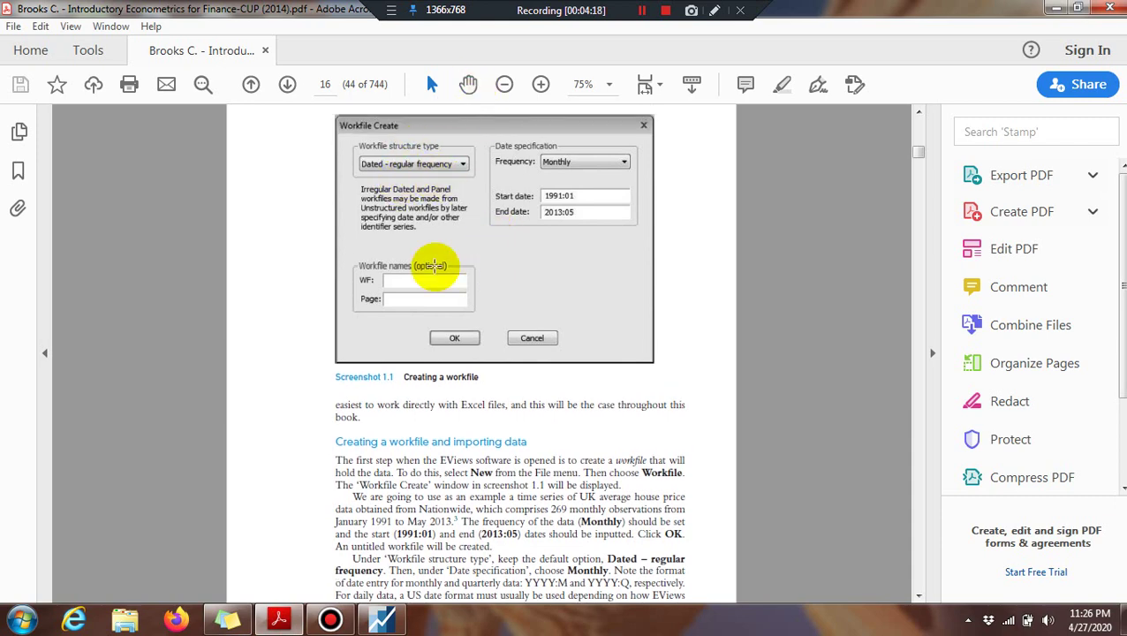
left_click(380, 620)
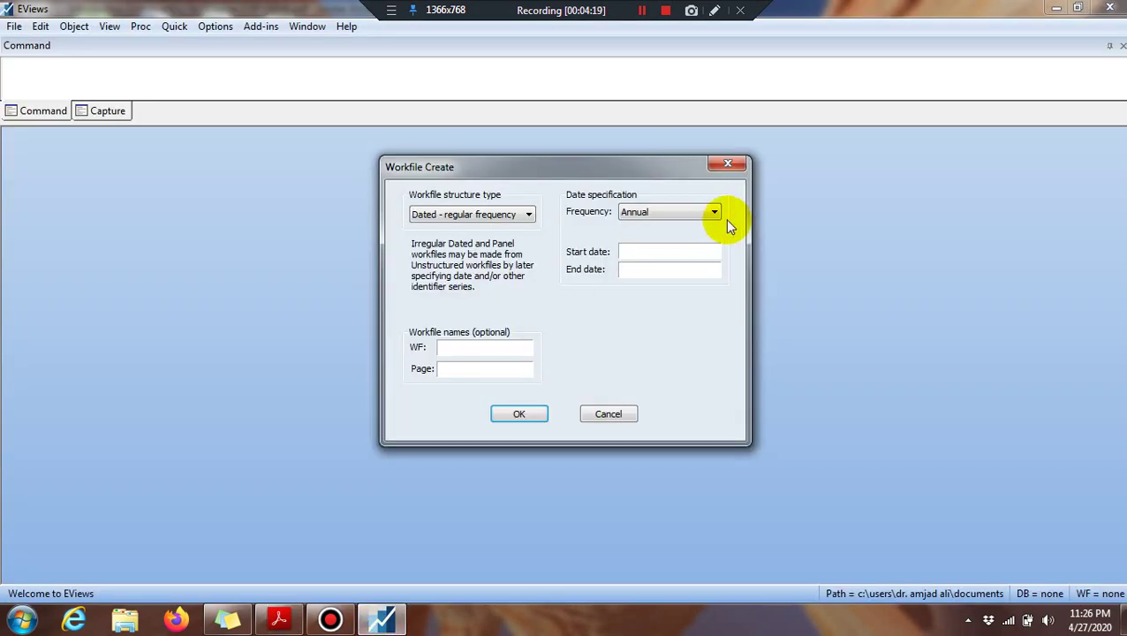
left_click(280, 618)
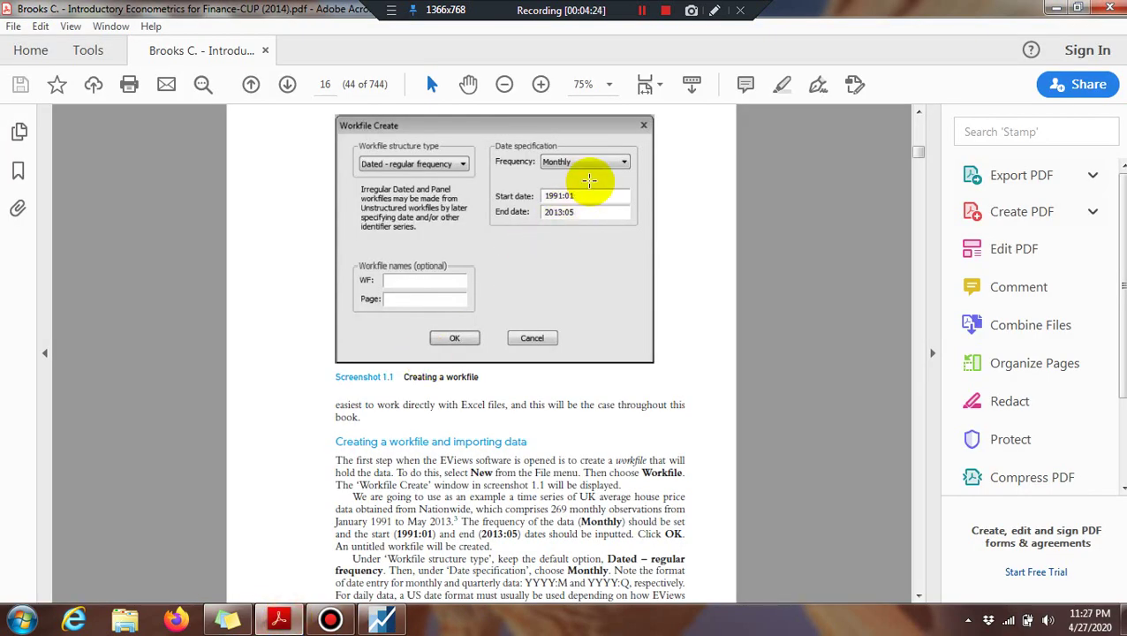
left_click(380, 618)
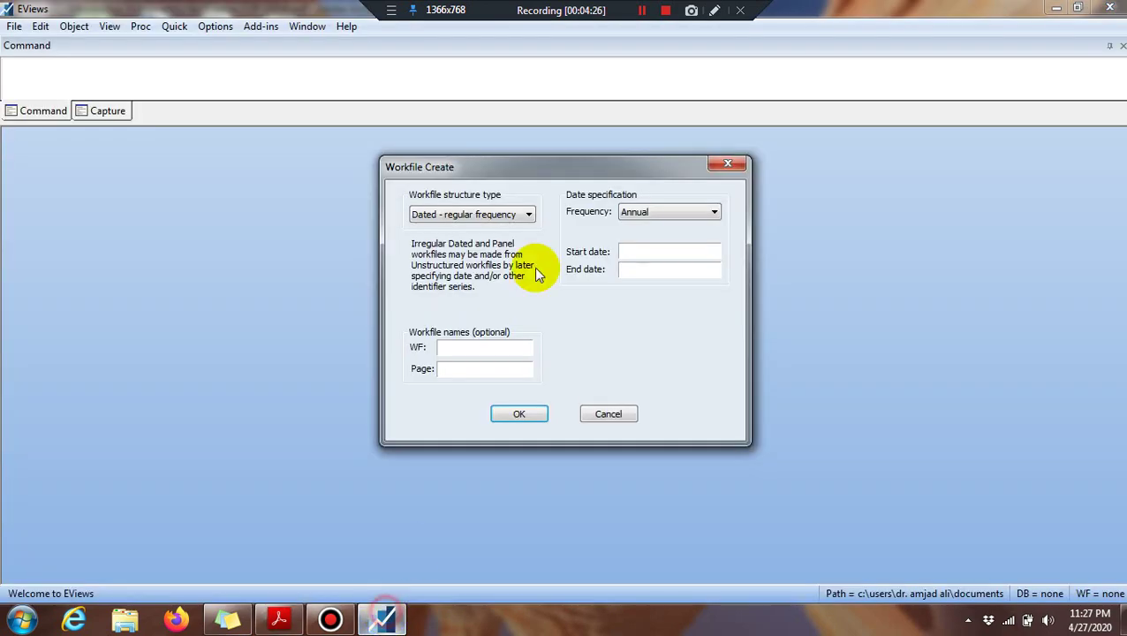
left_click(714, 213)
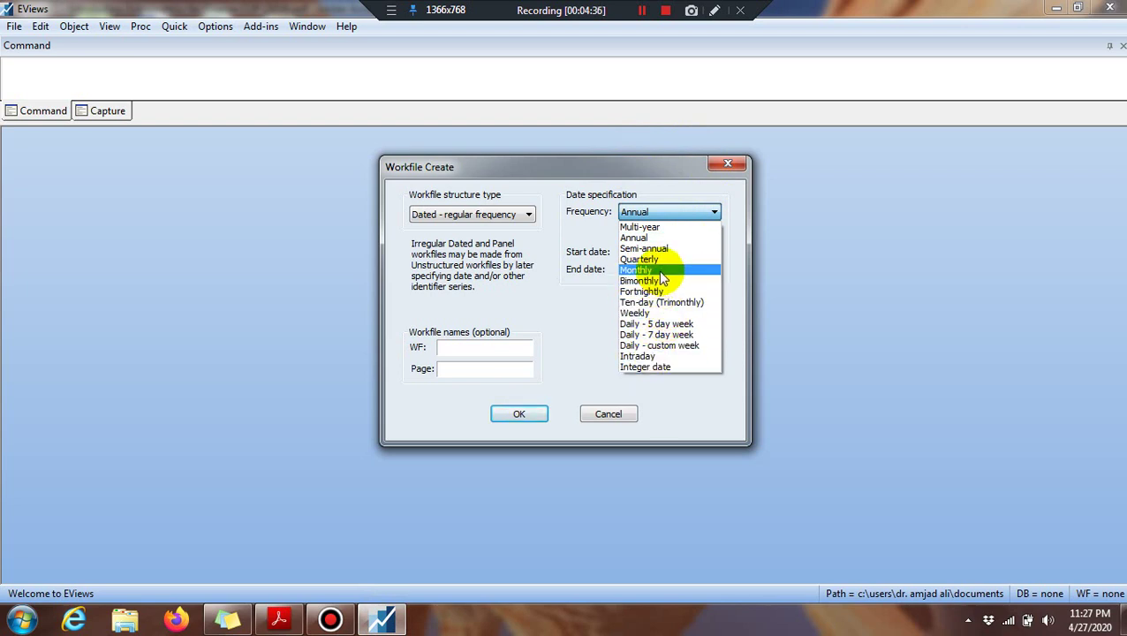
left_click(661, 272)
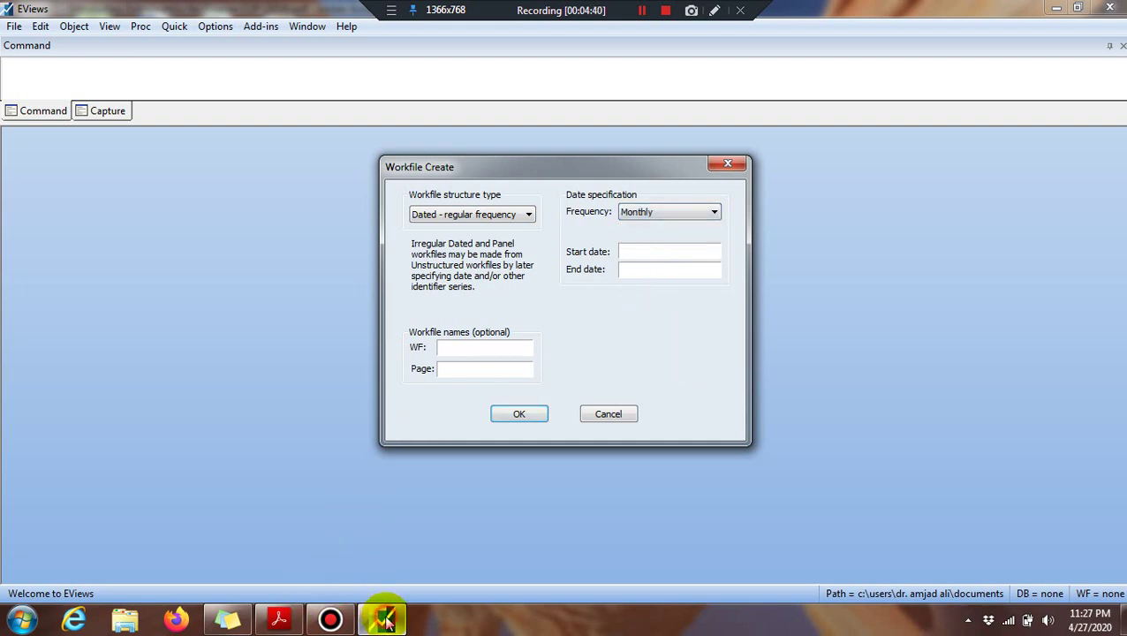
Step: Set the workfile's start date to 1991:01 and its end date to 2013:05, as given in the textbook PDF
left_click(291, 623)
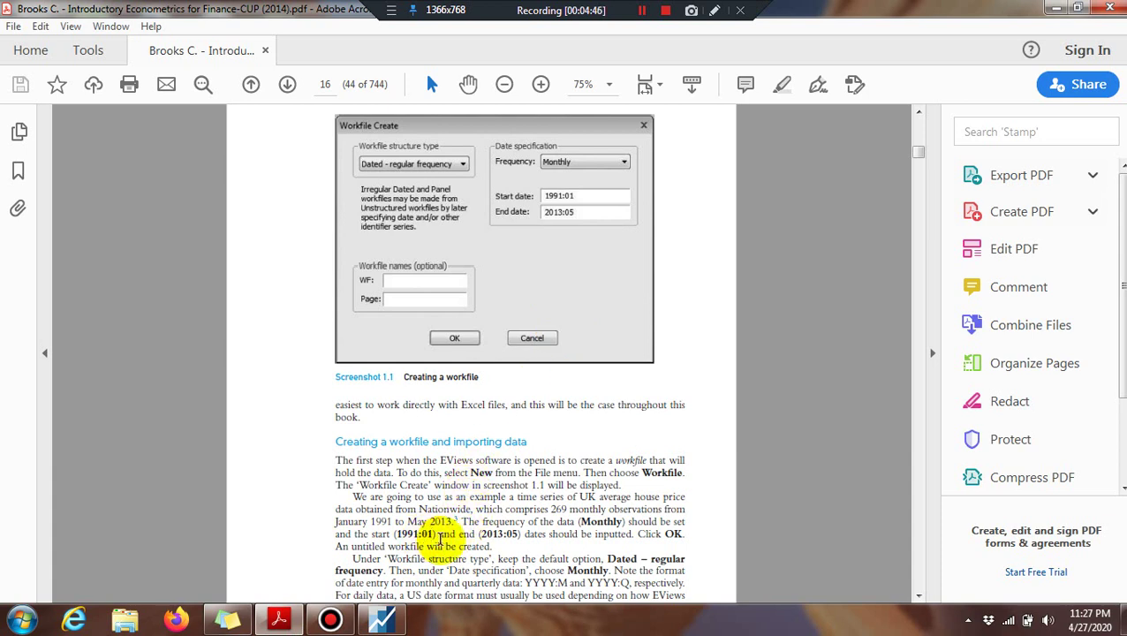
left_click(381, 620)
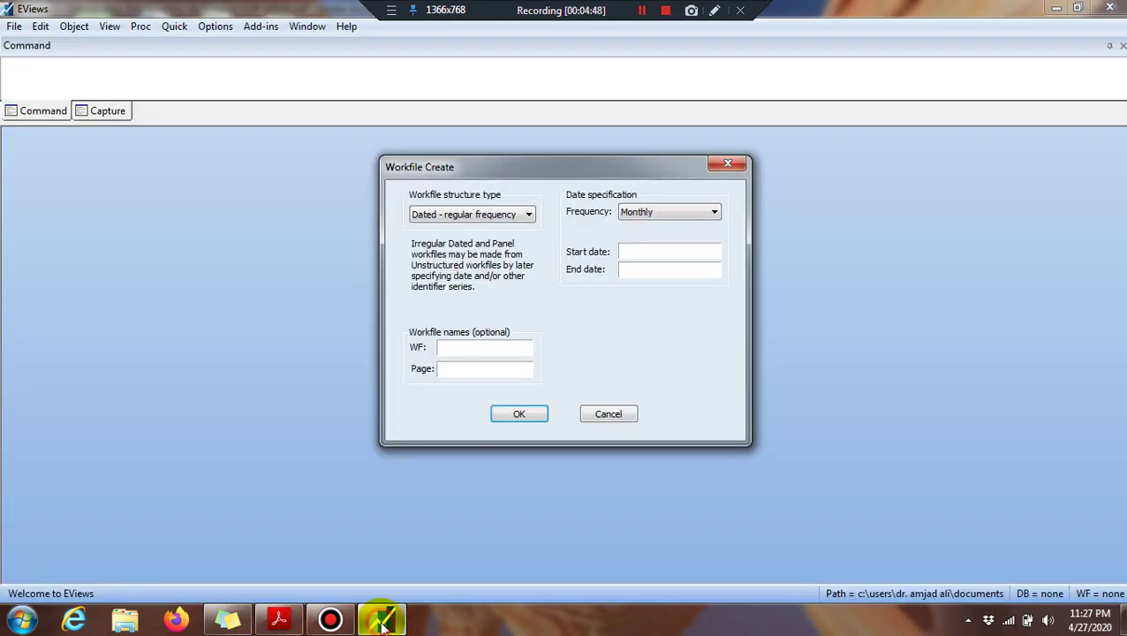
left_click(648, 251)
type("1991")
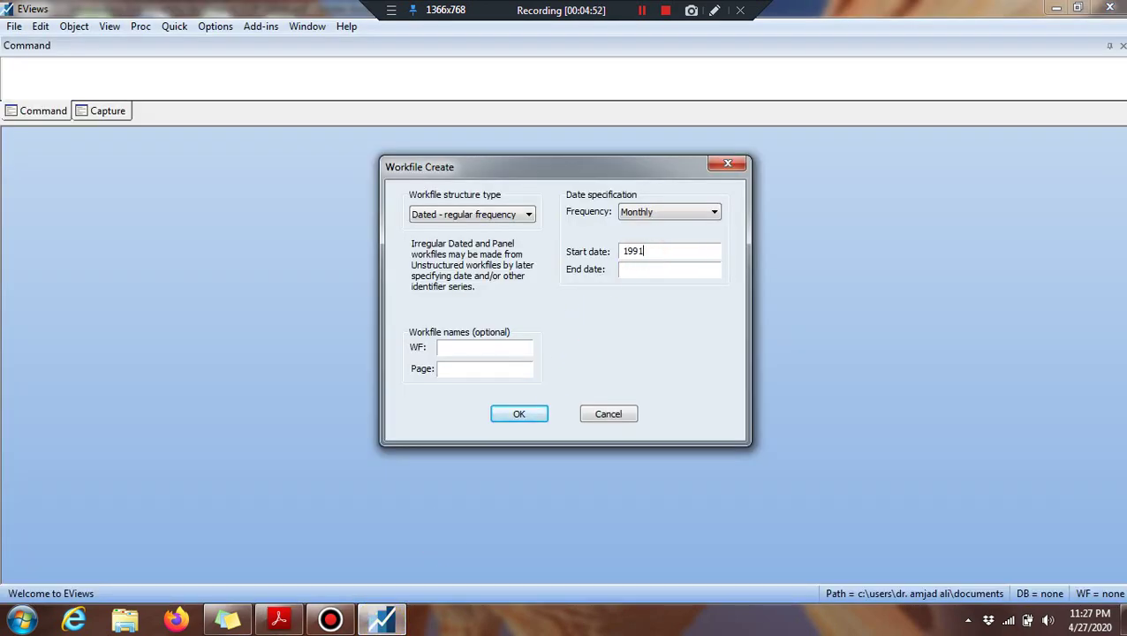
type(":")
left_click(644, 254)
type("0")
key("BackSpace")
key("BackSpace")
type("01")
left_click(642, 266)
type("2013:05")
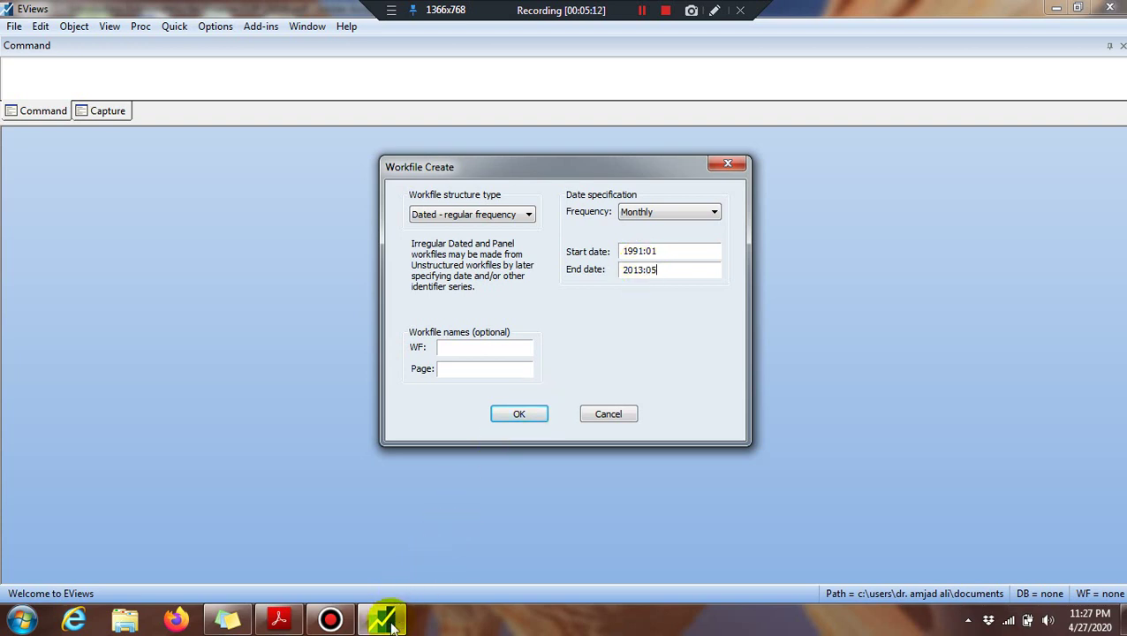
Step: Compare the workfile settings with the textbook's example and create the workfile
left_click(279, 623)
scroll(800, 314, "up", 1)
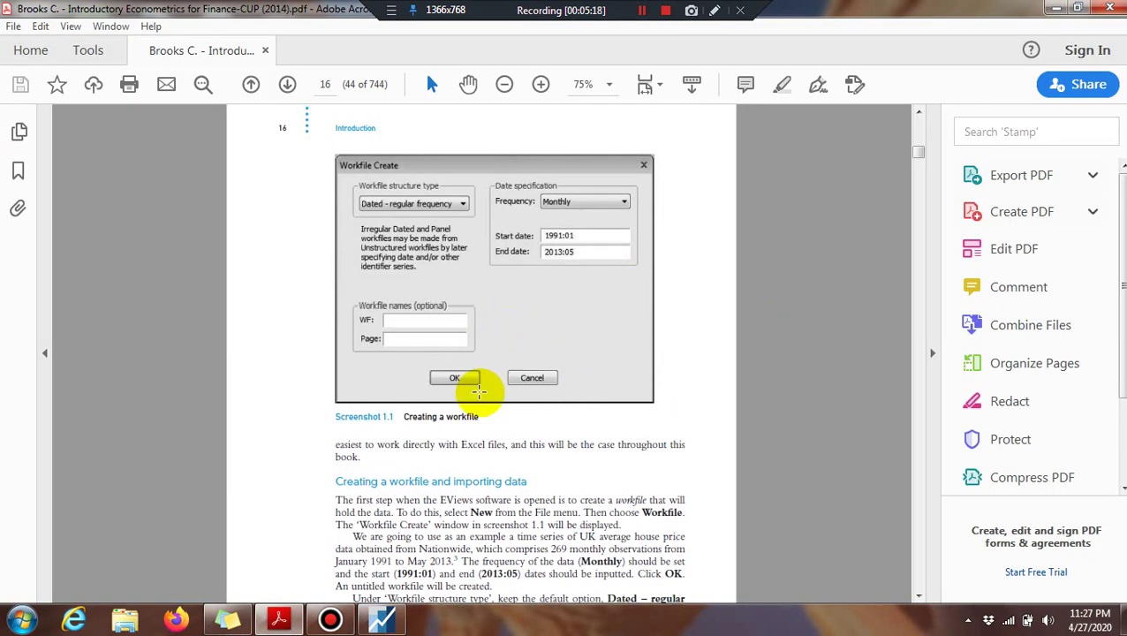
left_click(382, 622)
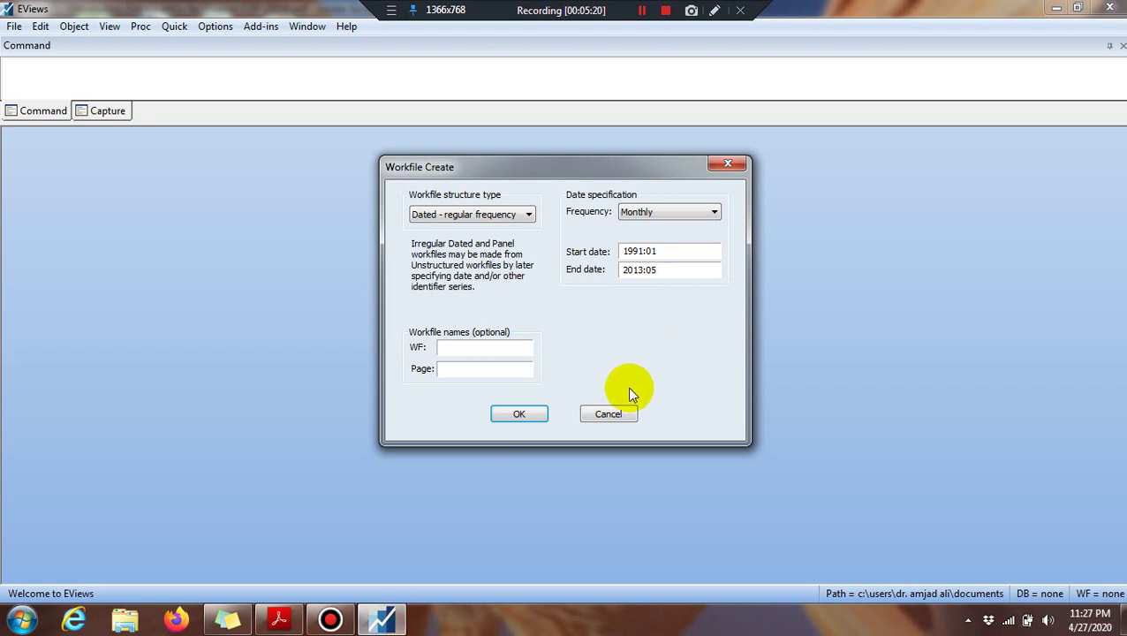
left_click(540, 415)
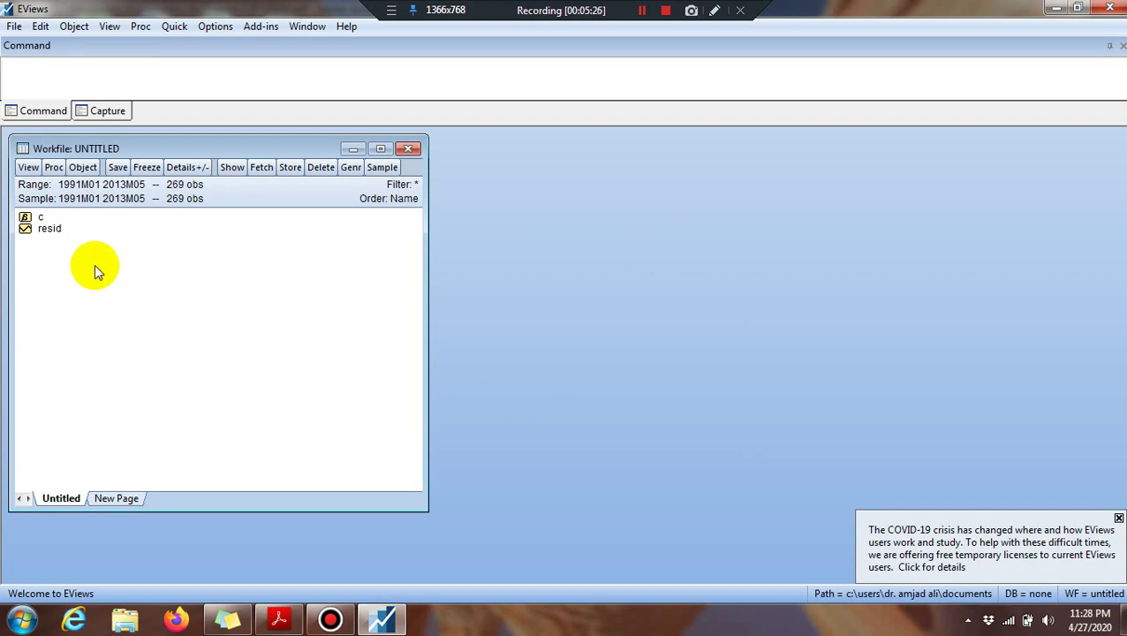
Step: Inspect the default c and resid objects in the new untitled workfile
left_click(49, 234)
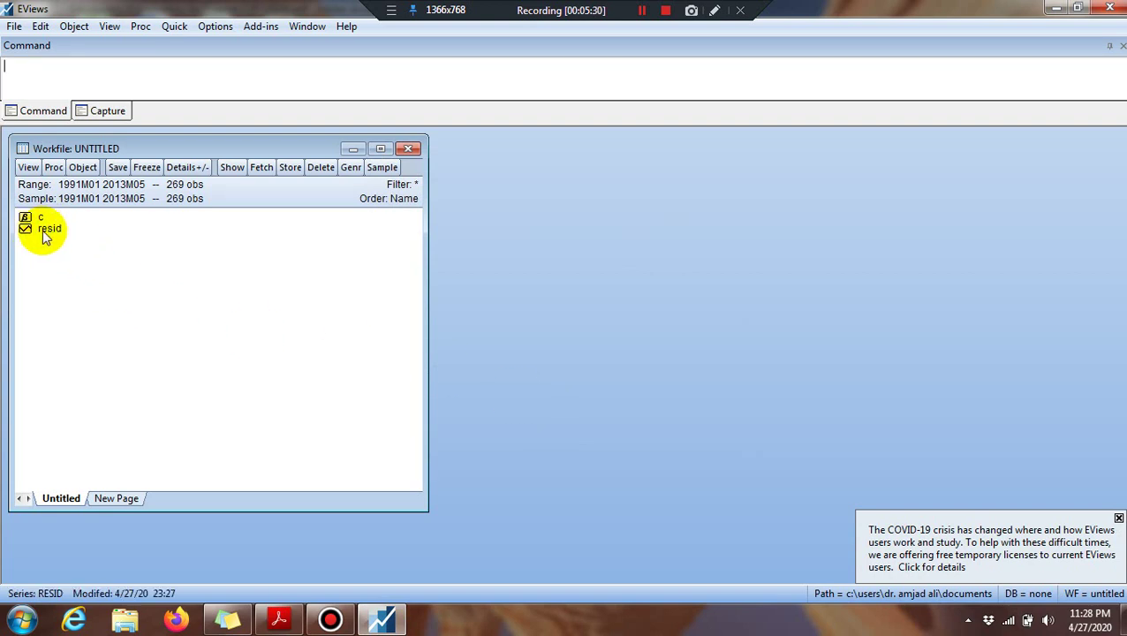
left_click(39, 219)
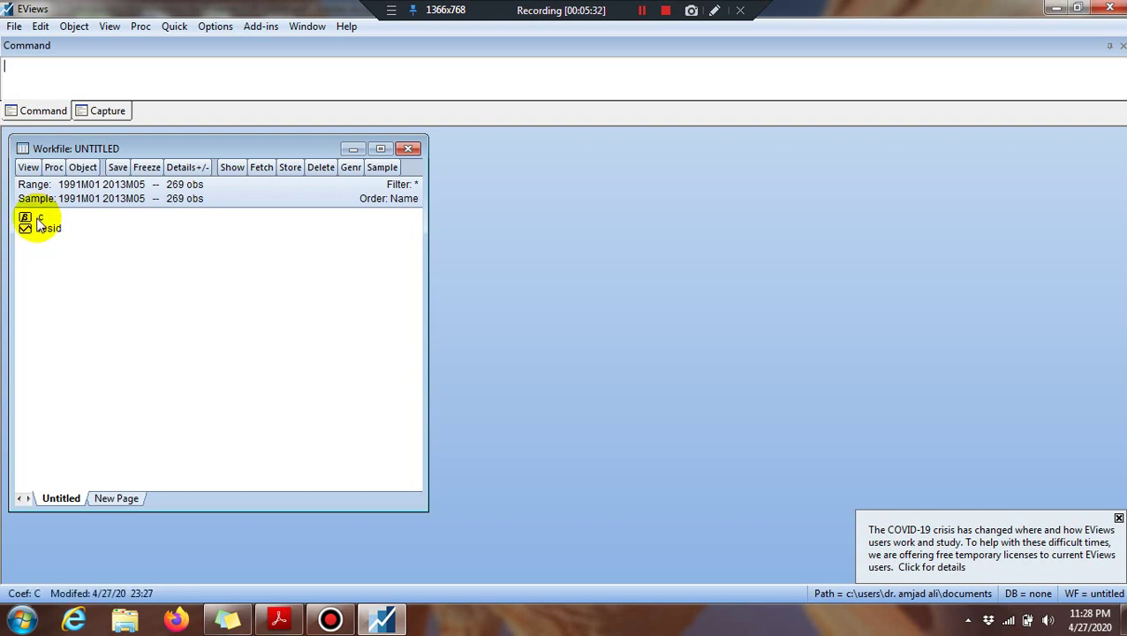
left_click(58, 243)
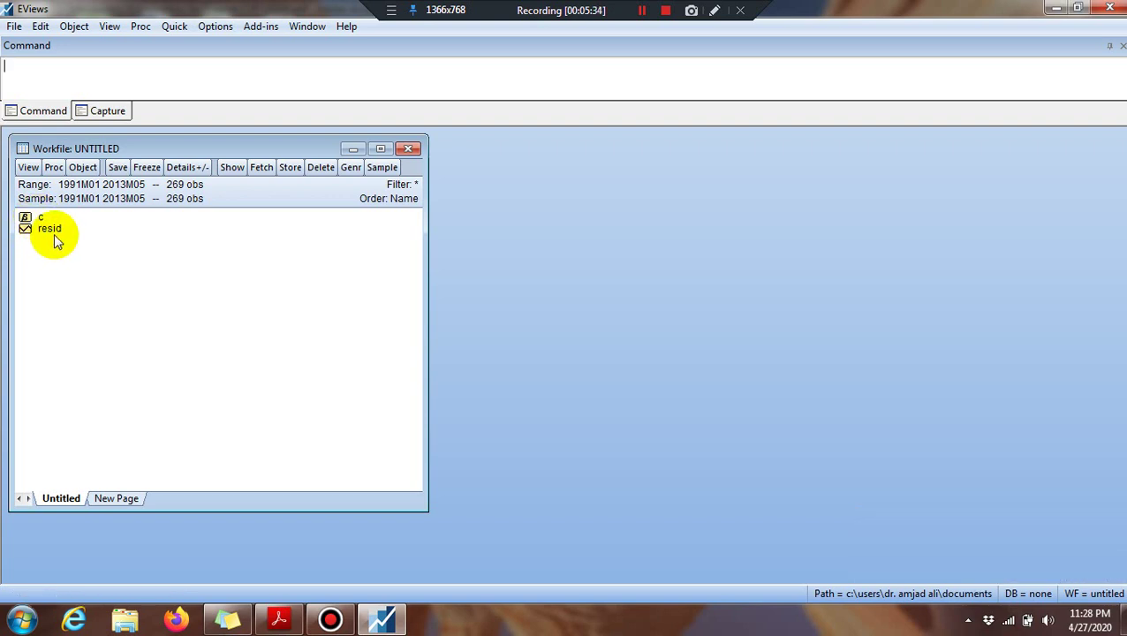
left_click(48, 233)
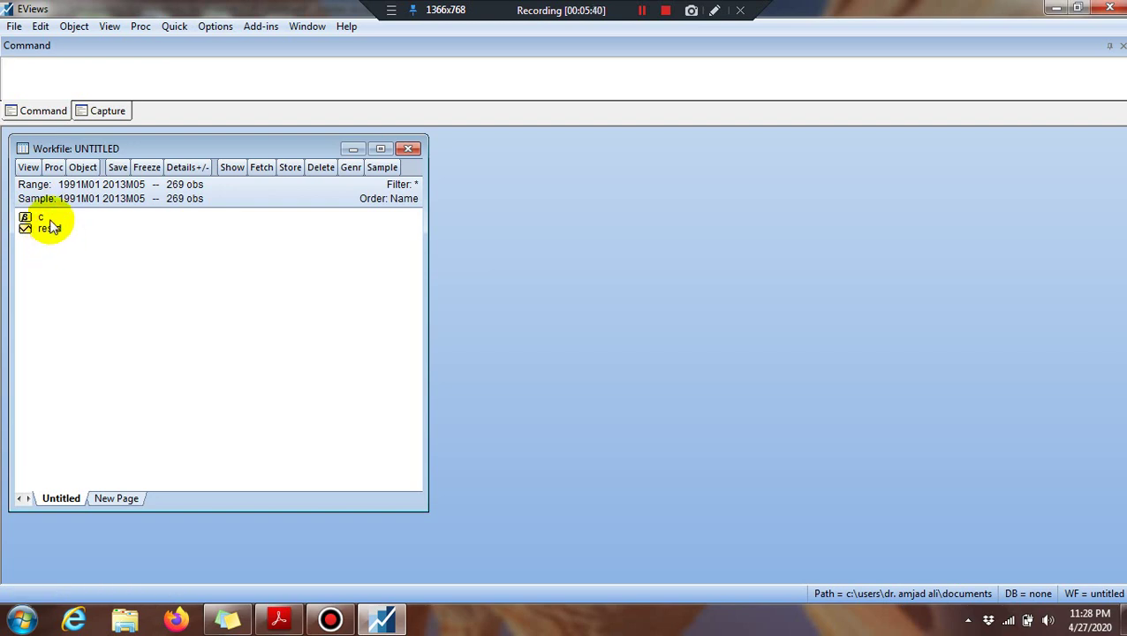
left_click(148, 254)
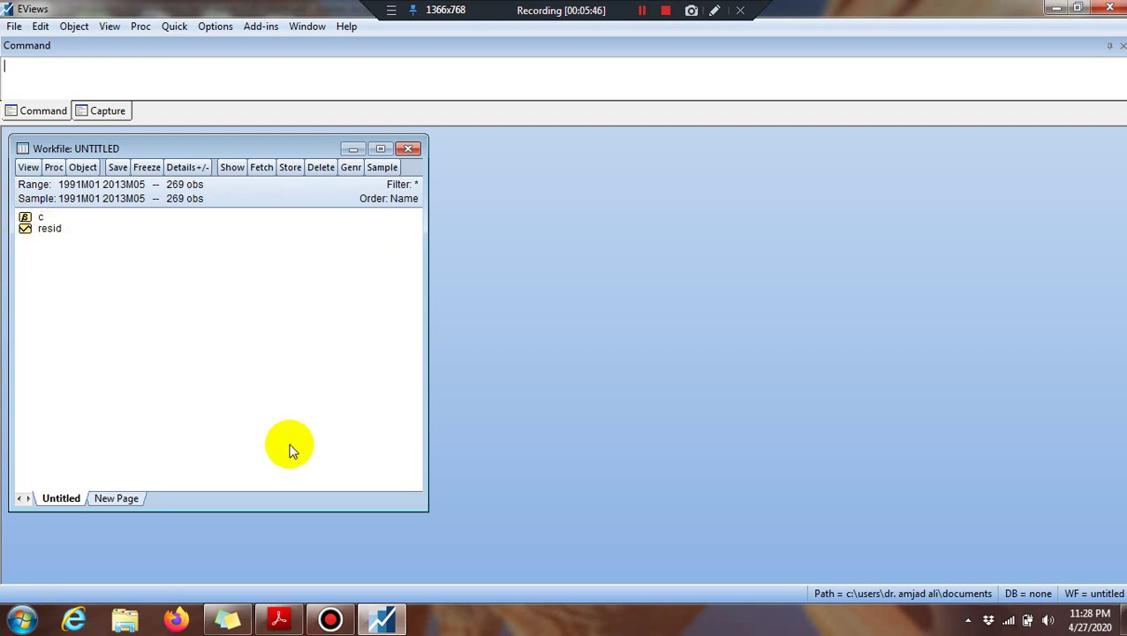
Step: Switch to the textbook PDF and read about date-entry formats and the Excel import dialogs on pages 16 and 17
left_click(279, 619)
scroll(726, 360, "down", 5)
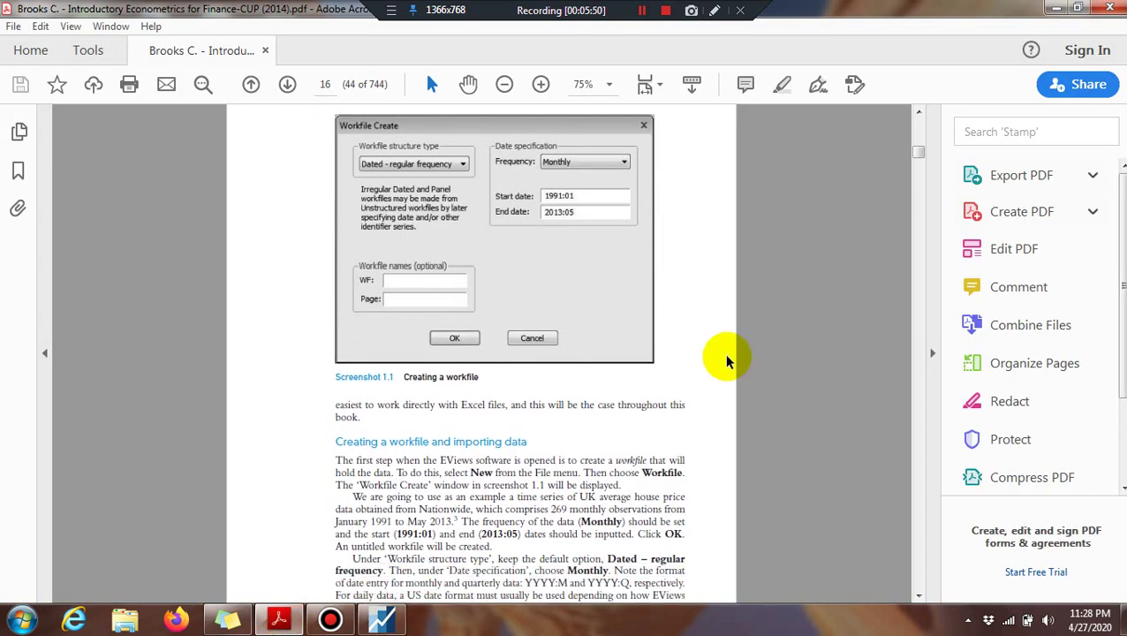
scroll(726, 361, "down", 6)
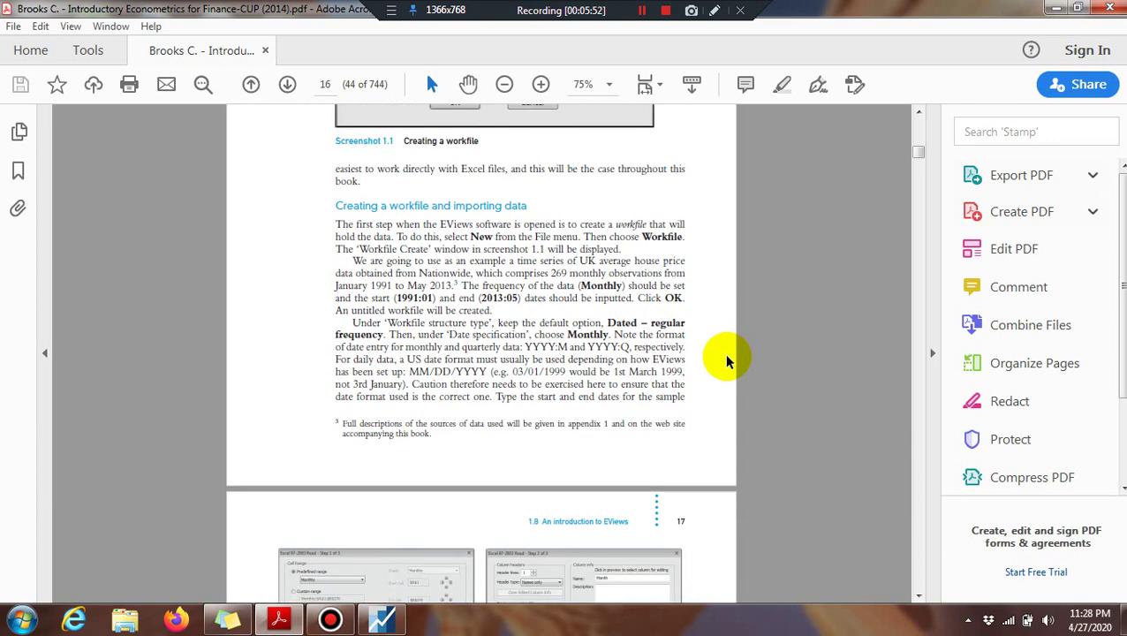
scroll(726, 360, "down", 2)
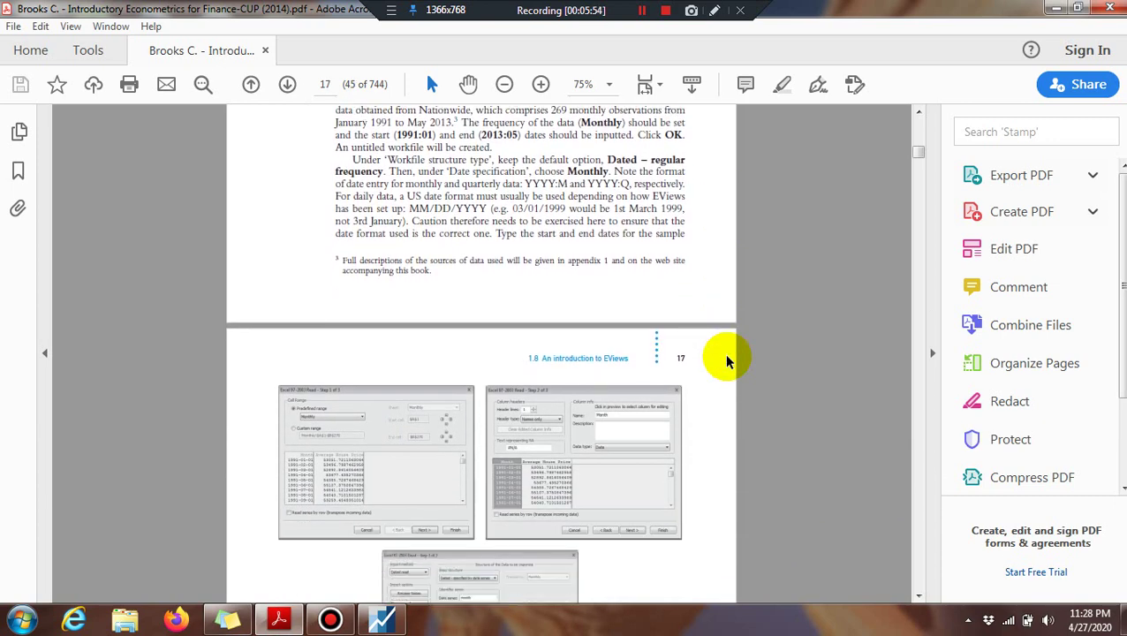
scroll(726, 360, "up", 2)
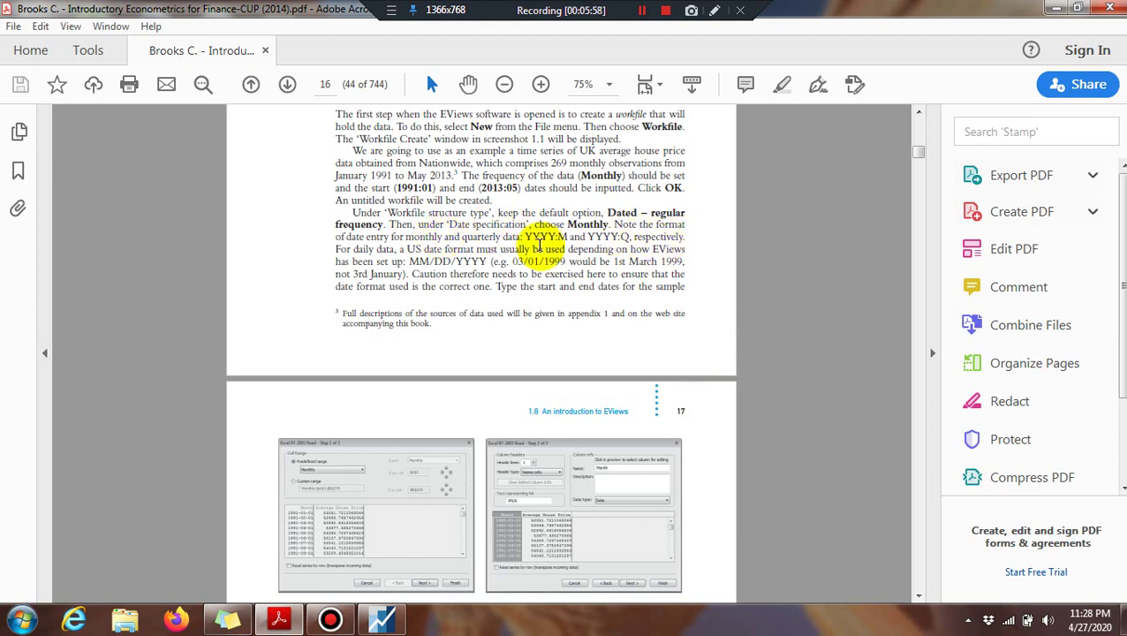
left_click(382, 619)
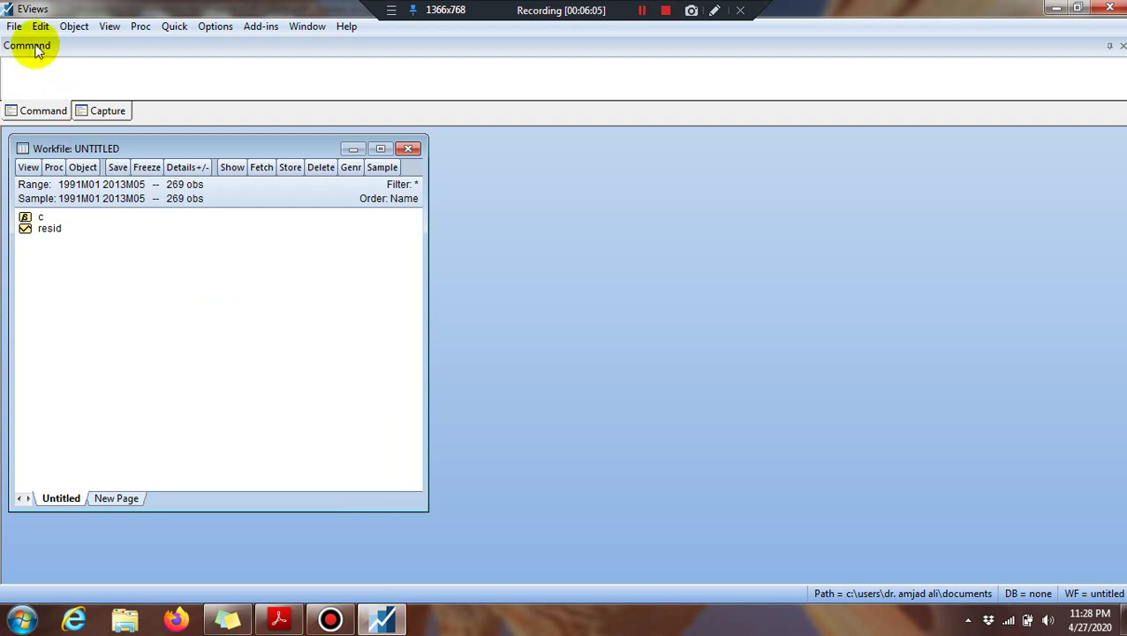
left_click(279, 619)
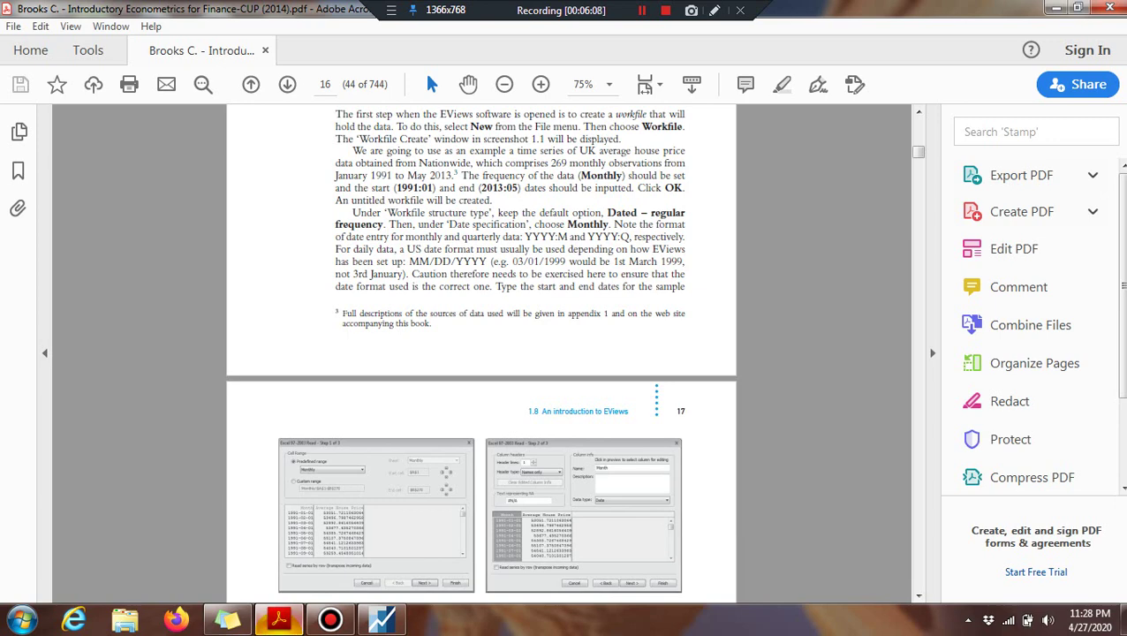
scroll(472, 296, "up", 1)
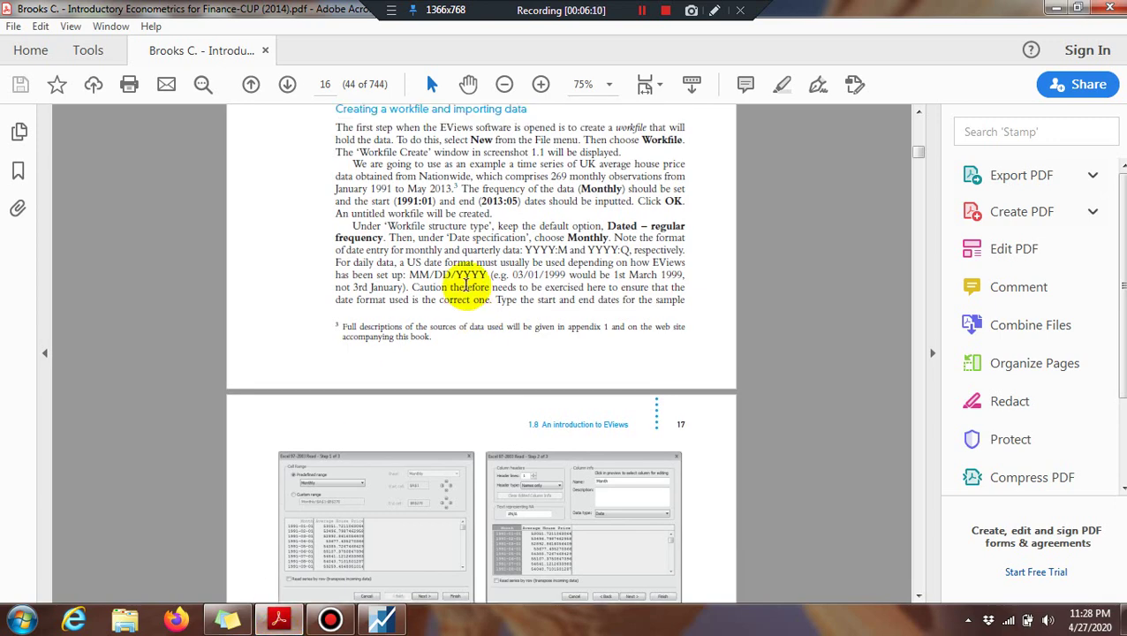
scroll(466, 283, "down", 4)
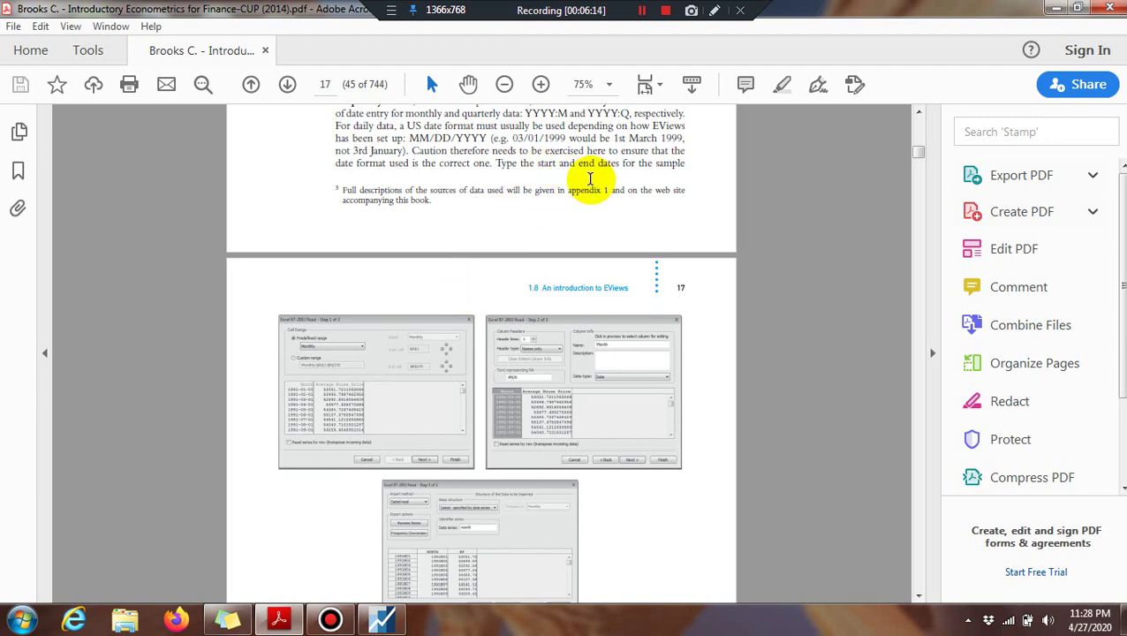
Step: Read the textbook's import instructions on page 17, switch to EViews and start an import from file
scroll(607, 182, "down", 7)
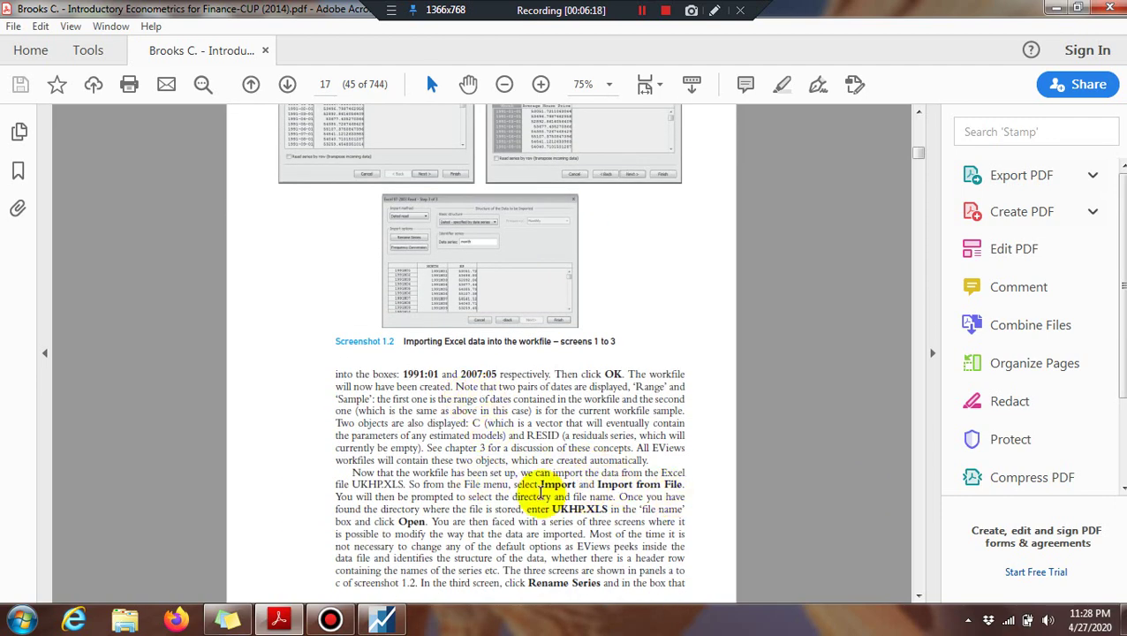
left_click(375, 624)
left_click(14, 28)
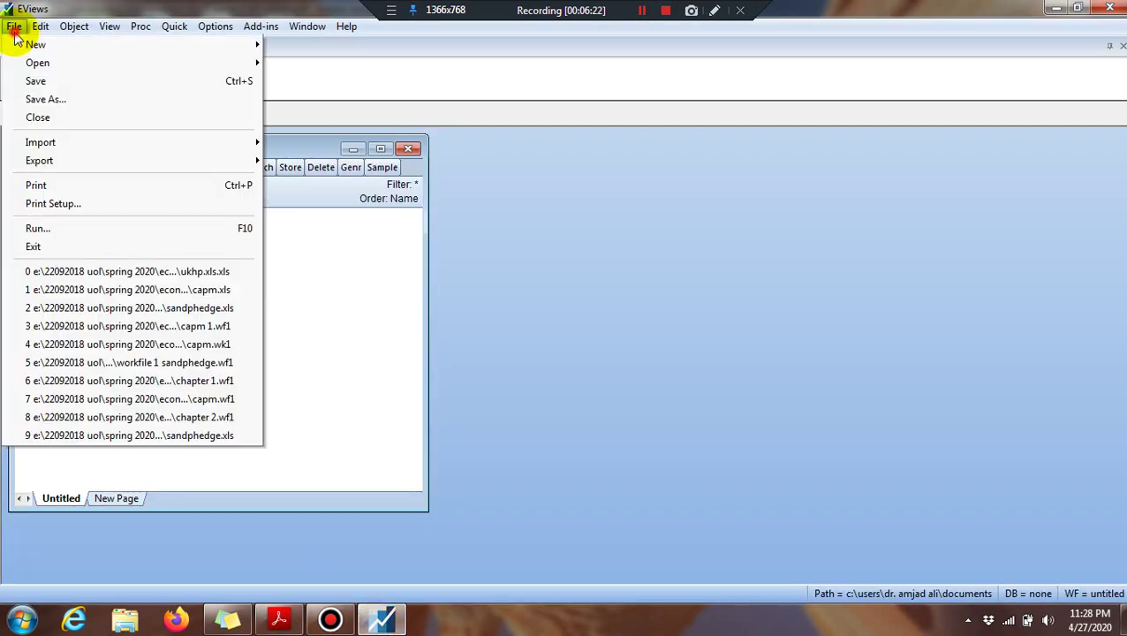
mouse_move(42, 141)
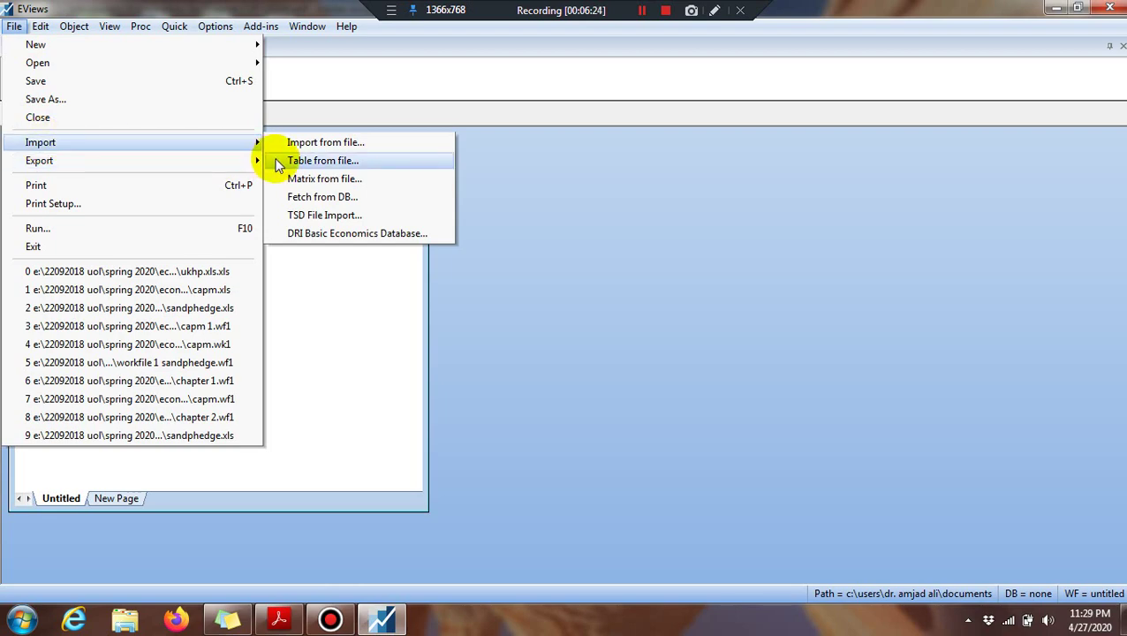
left_click(332, 146)
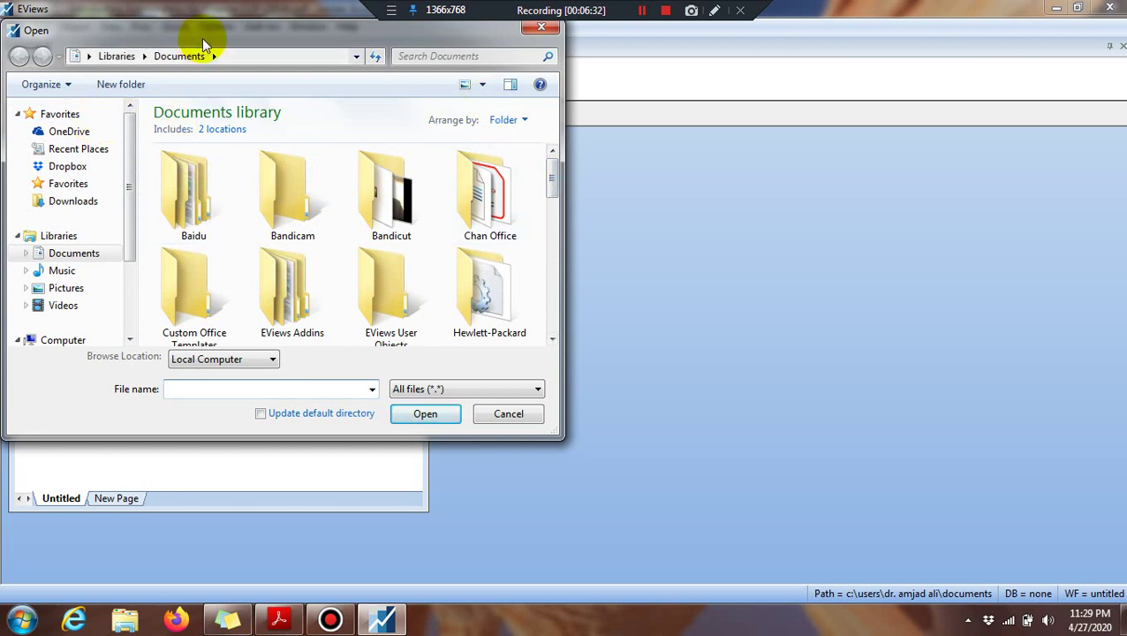
Step: Browse to the Desktop folder and open the Excel file UKHP.XLS for import
left_click(245, 55)
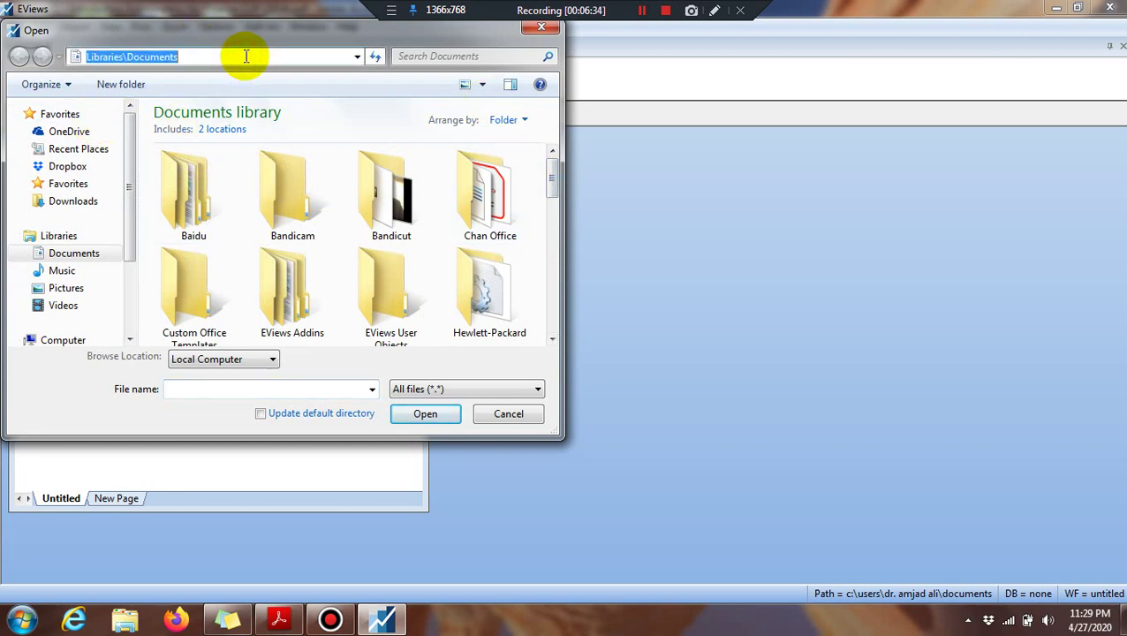
type("de")
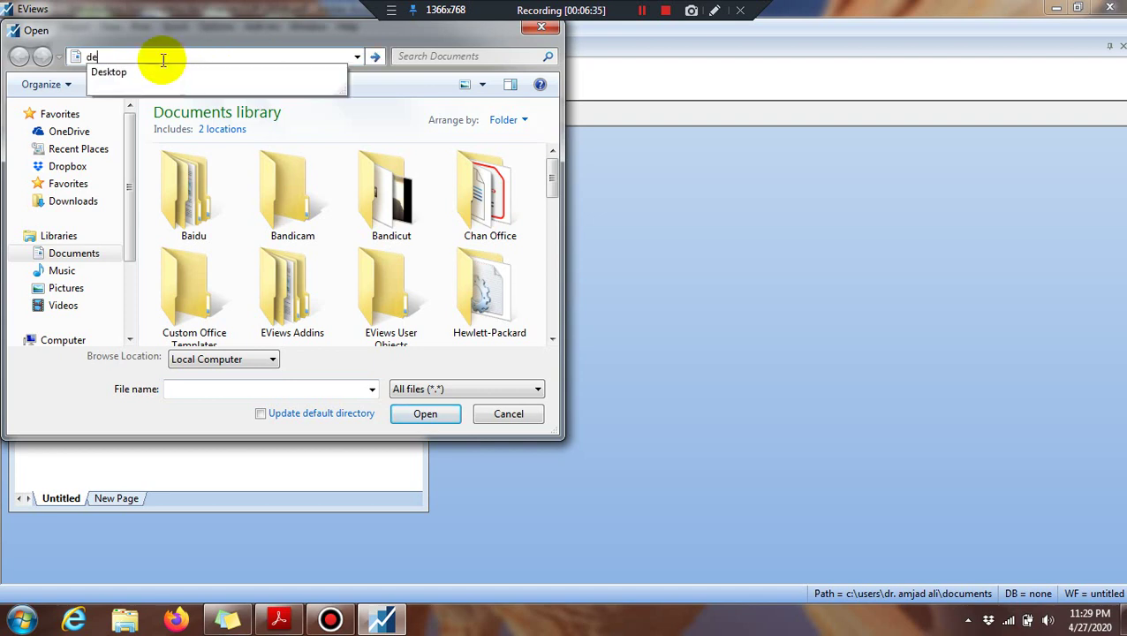
left_click(97, 75)
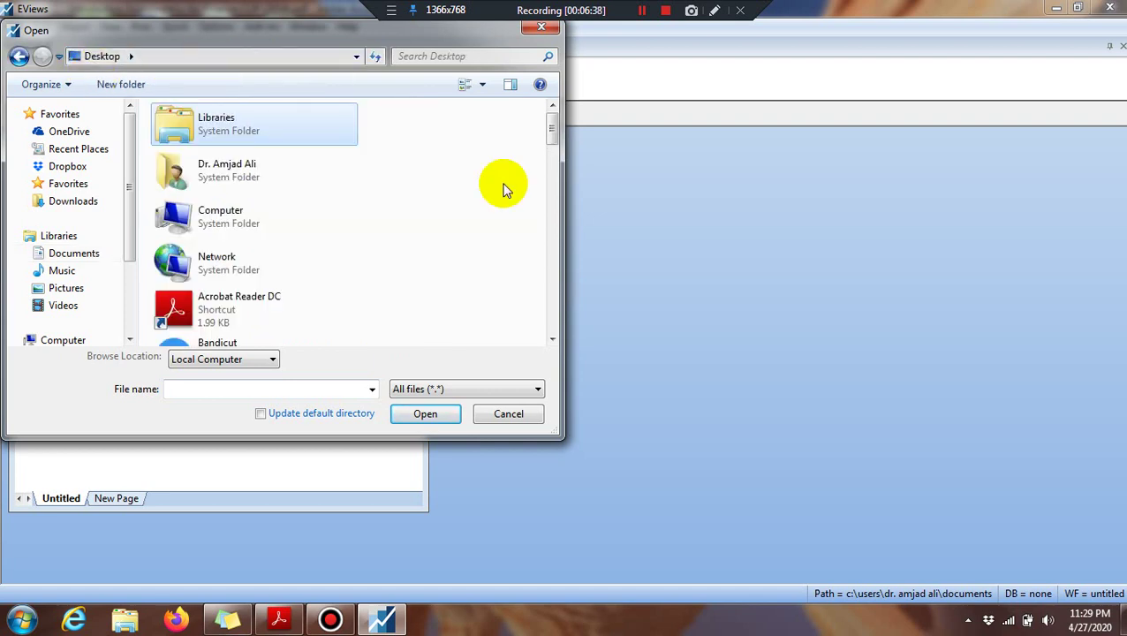
scroll(546, 320, "down", 3)
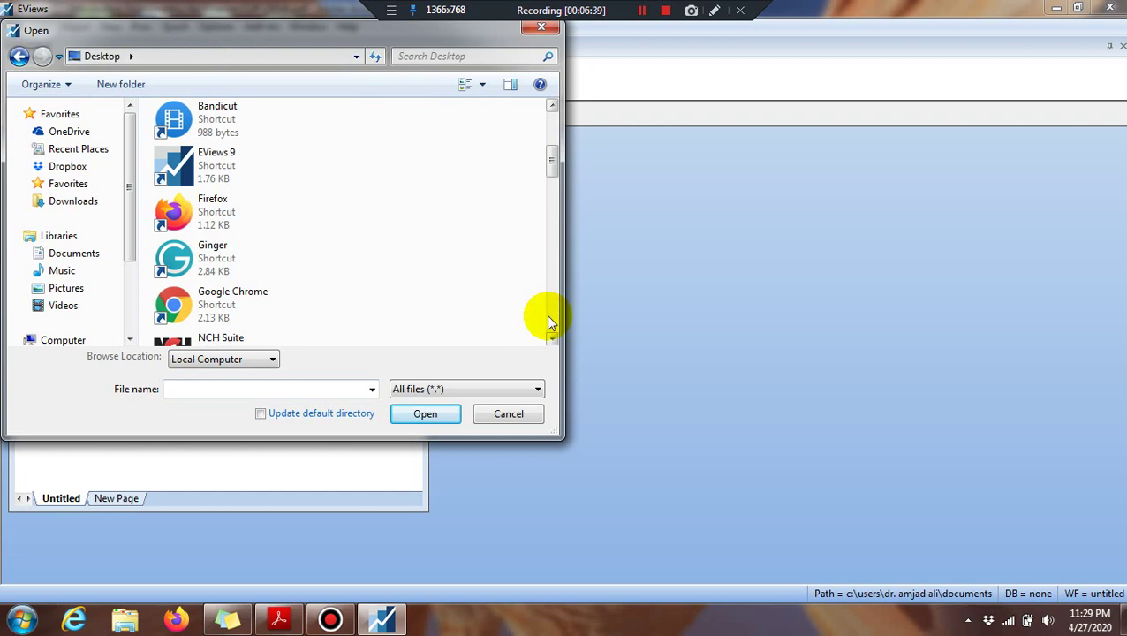
scroll(547, 320, "down", 3)
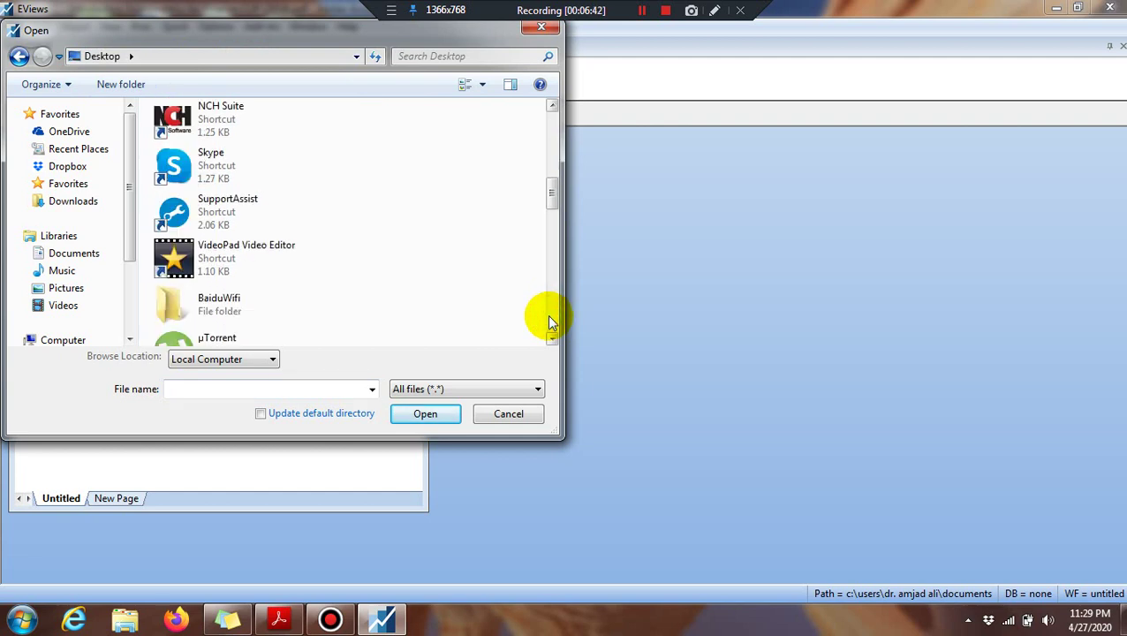
scroll(548, 322, "down", 3)
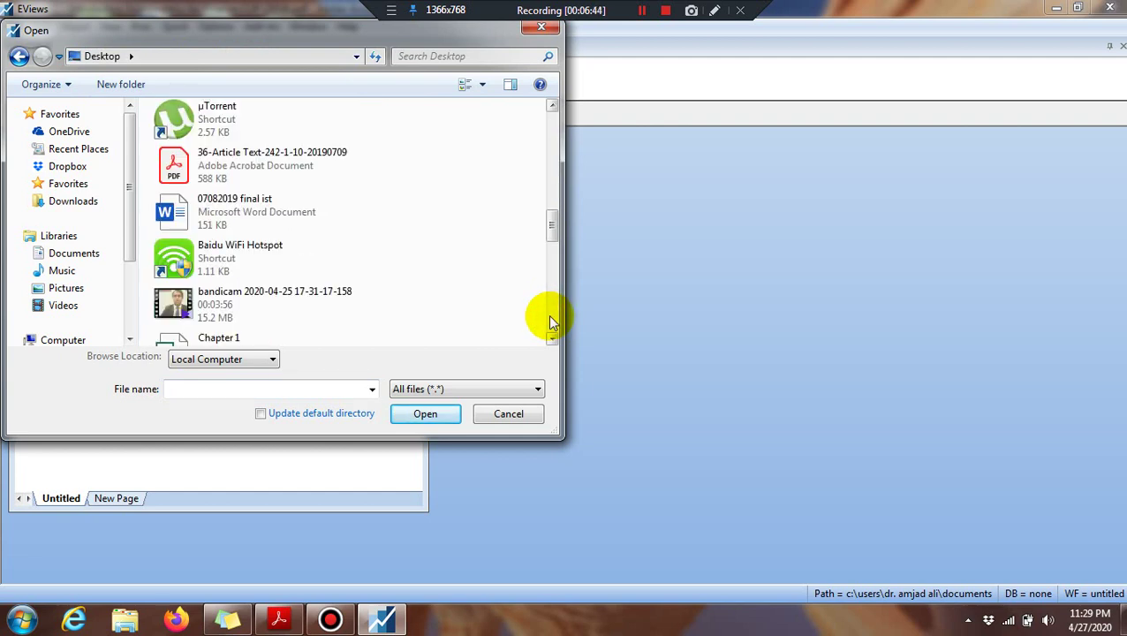
left_click(549, 322)
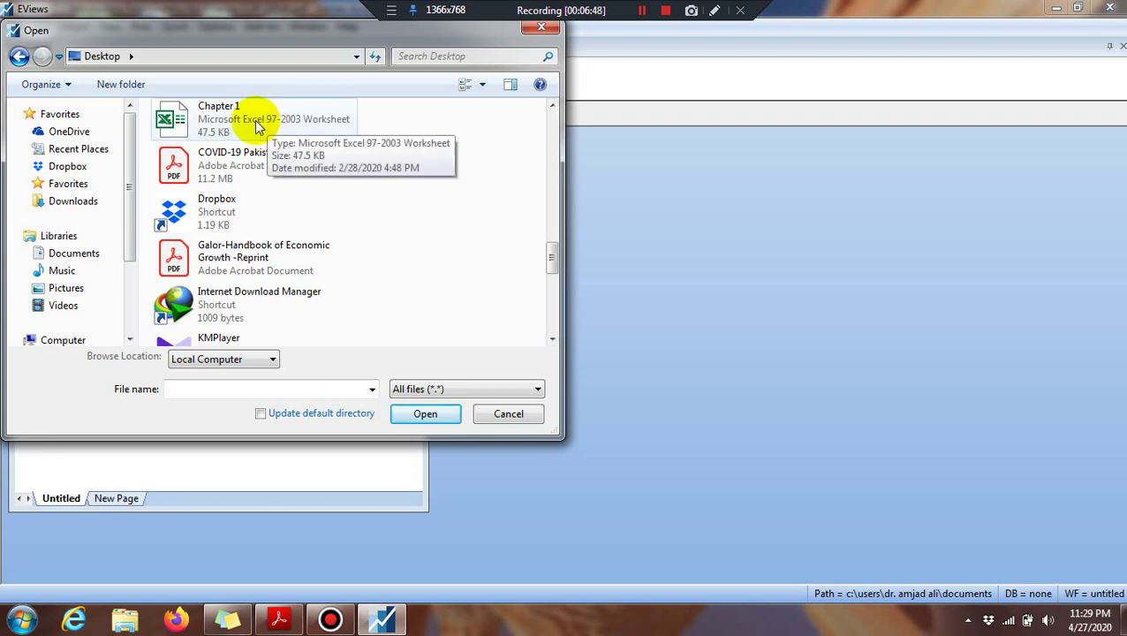
left_click(549, 331)
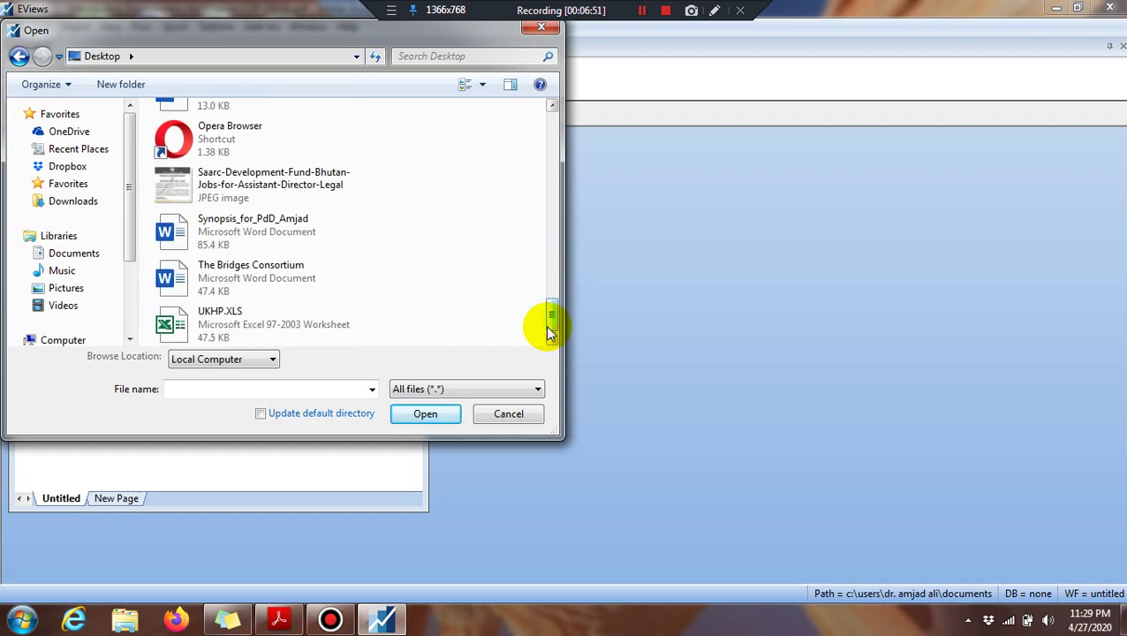
double_click(212, 313)
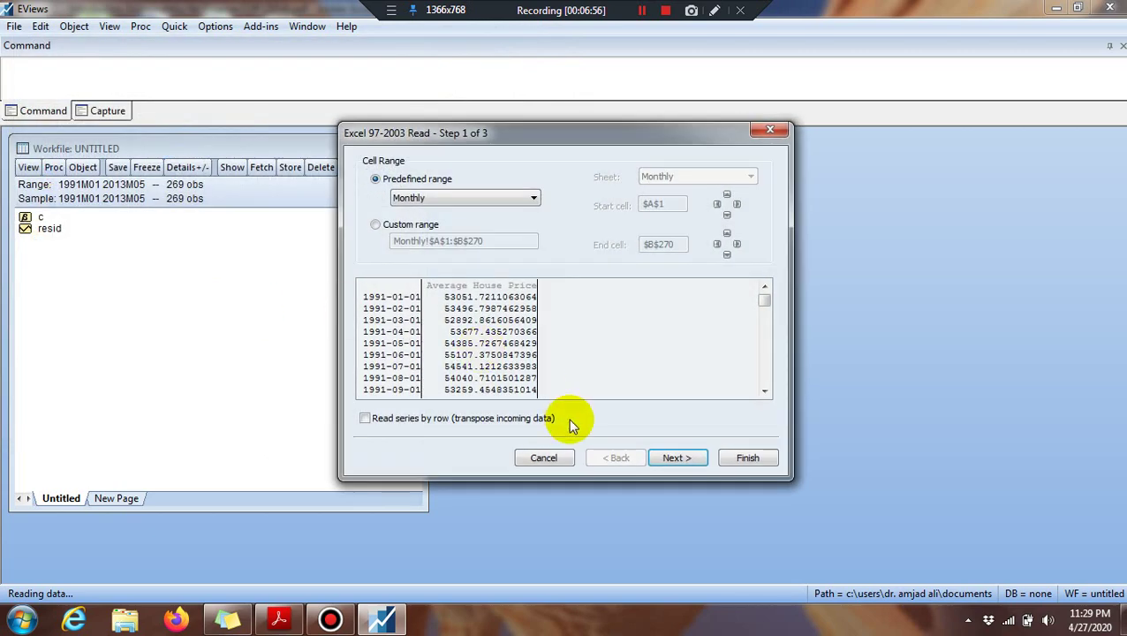
Step: Compare the first two import screens with the textbook, accepting the predefined Monthly range and the default column header settings
left_click(279, 618)
scroll(667, 311, "up", 5)
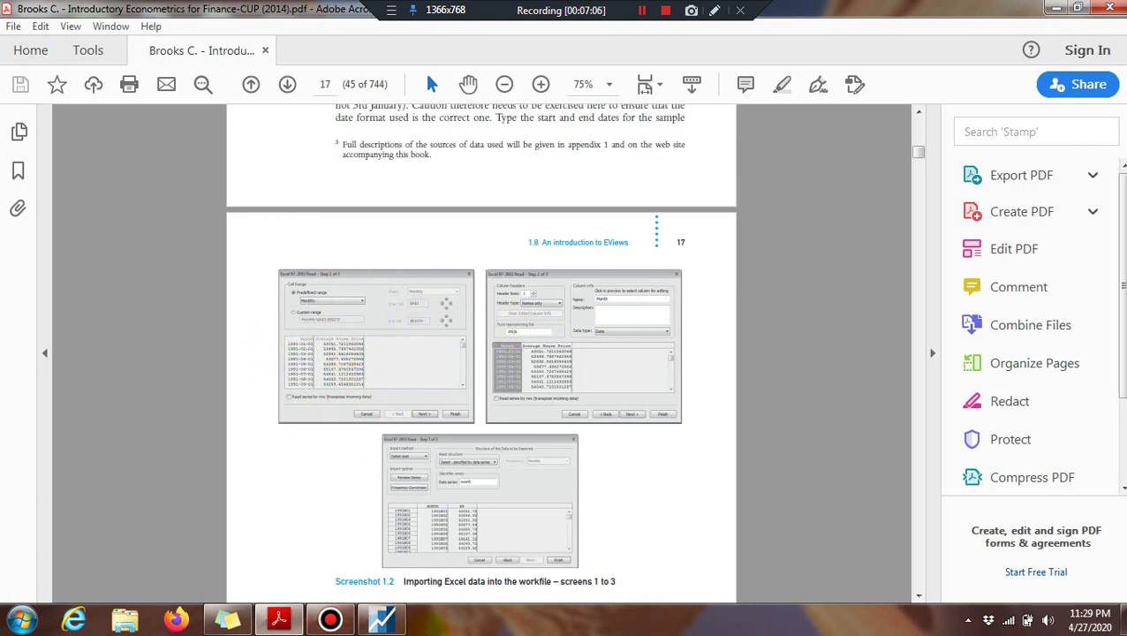
left_click(394, 621)
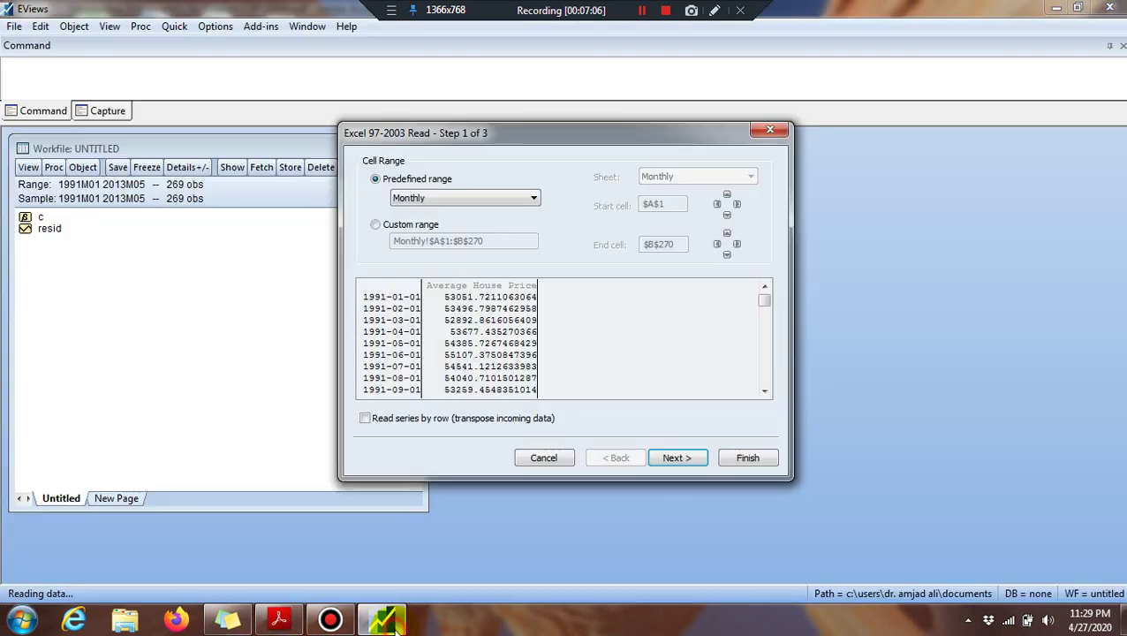
left_click(685, 461)
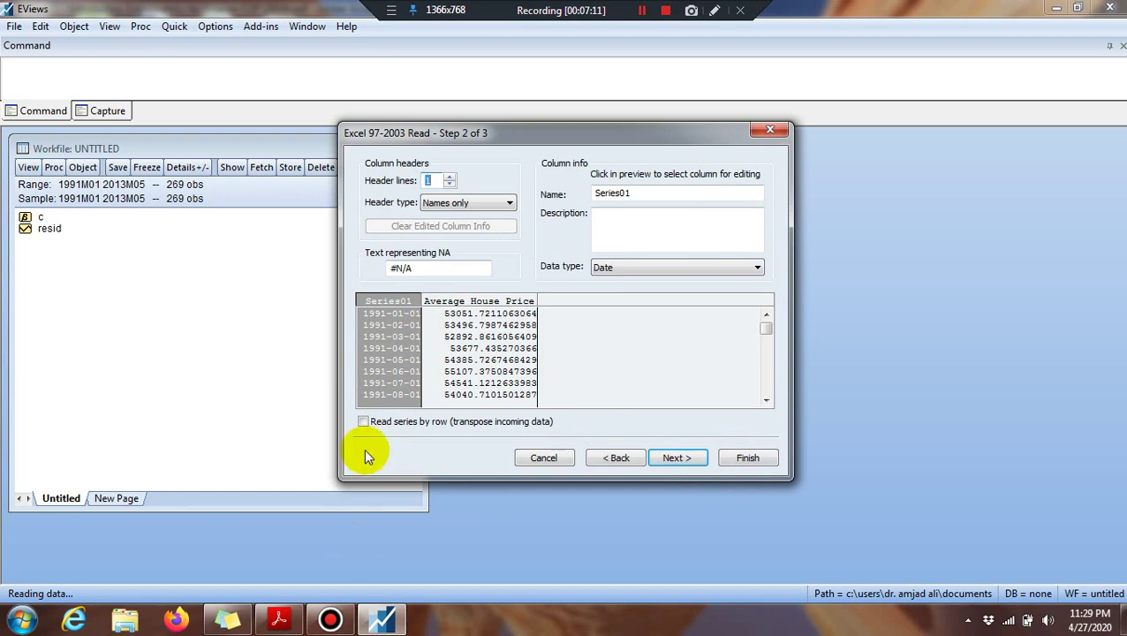
left_click(279, 621)
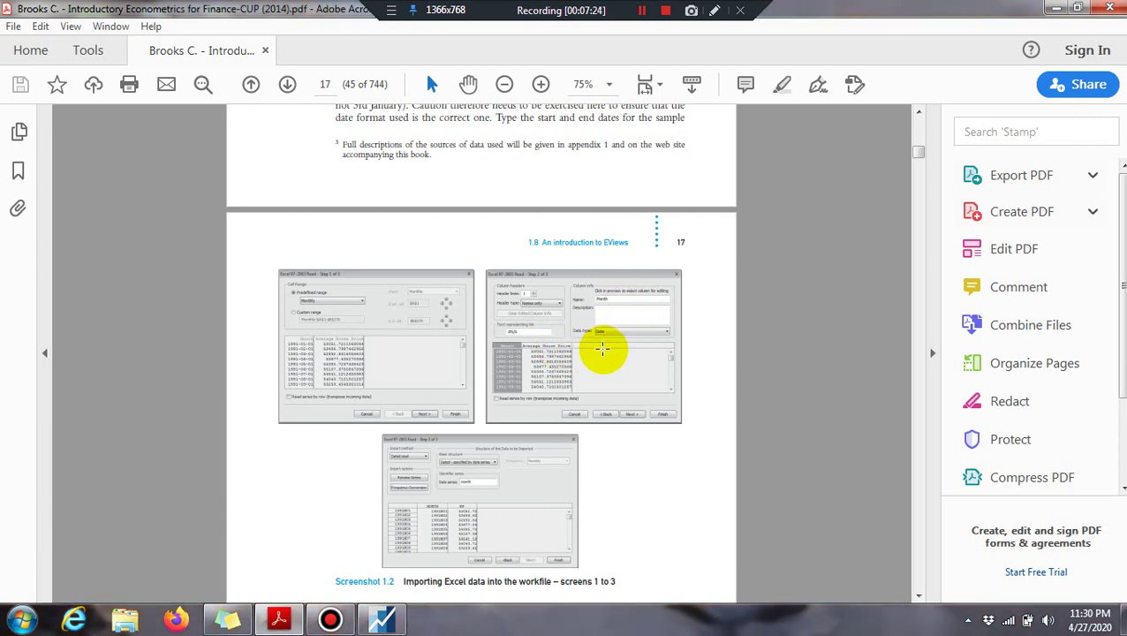
left_click(381, 618)
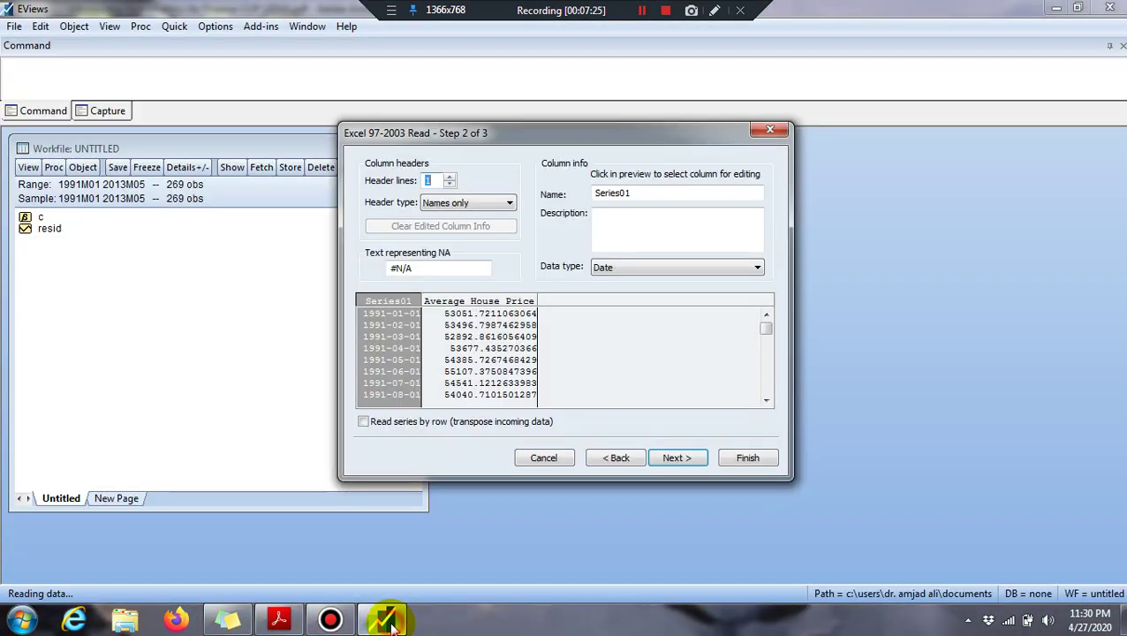
left_click(671, 458)
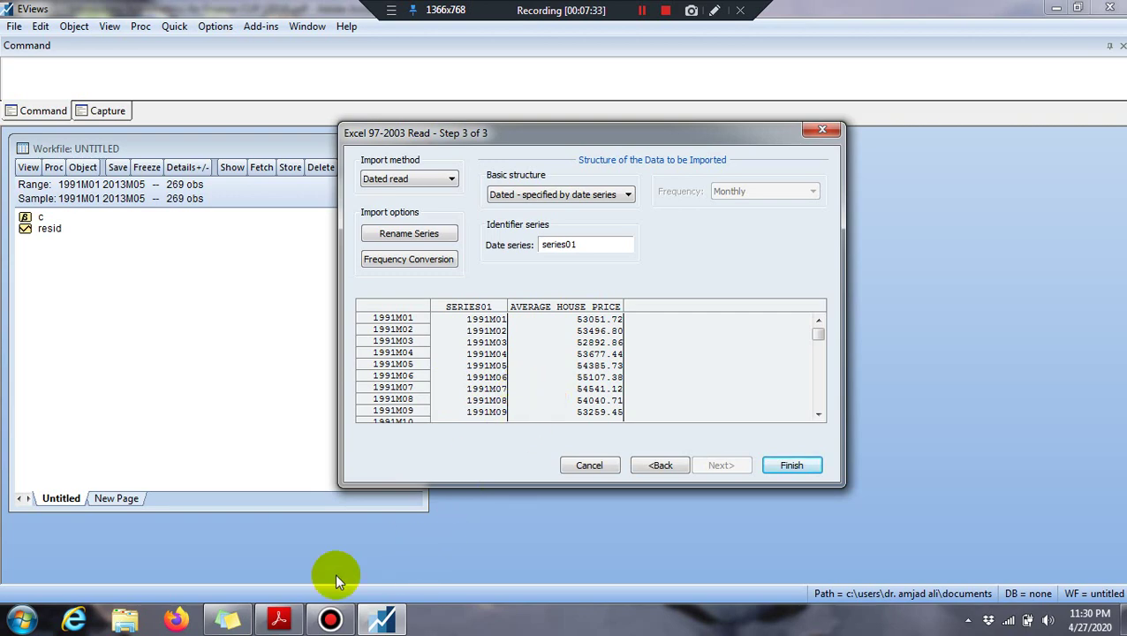
Step: Switch to the textbook PDF and examine the third import screen in Screenshot 1.2 at 150% zoom
left_click(279, 618)
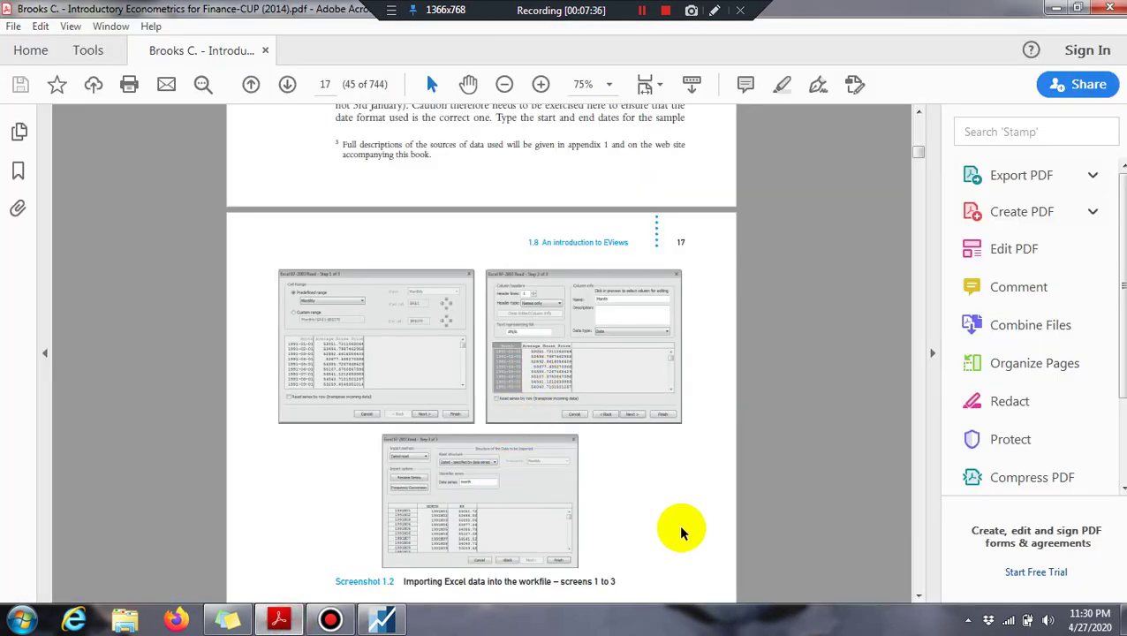
scroll(680, 533, "down", 1)
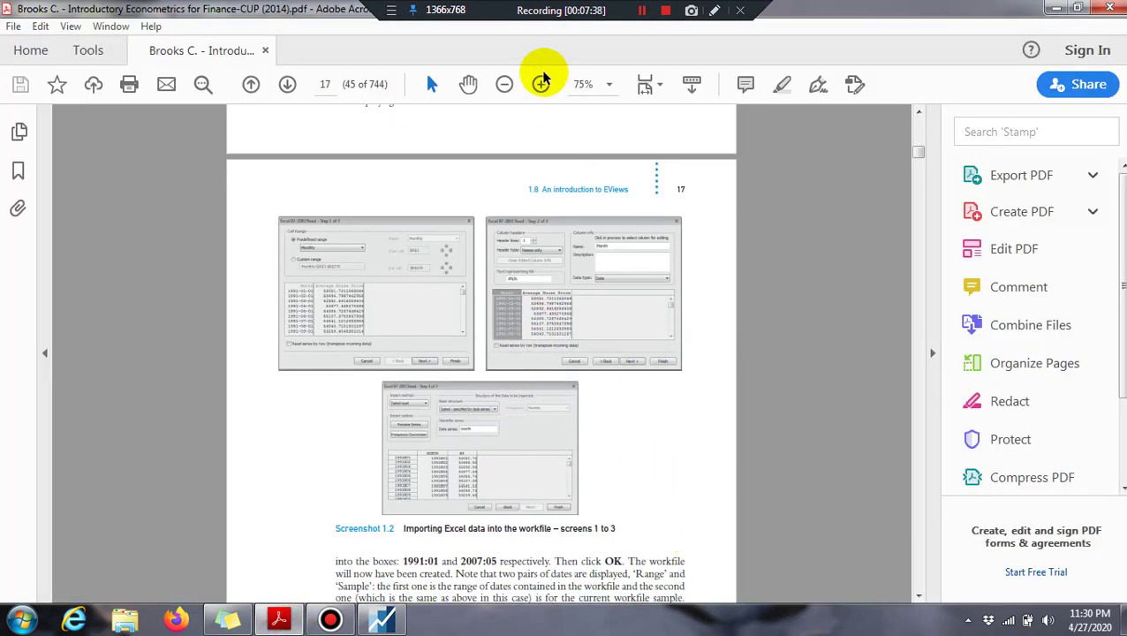
left_click(540, 83)
left_click(540, 83)
left_click(541, 83)
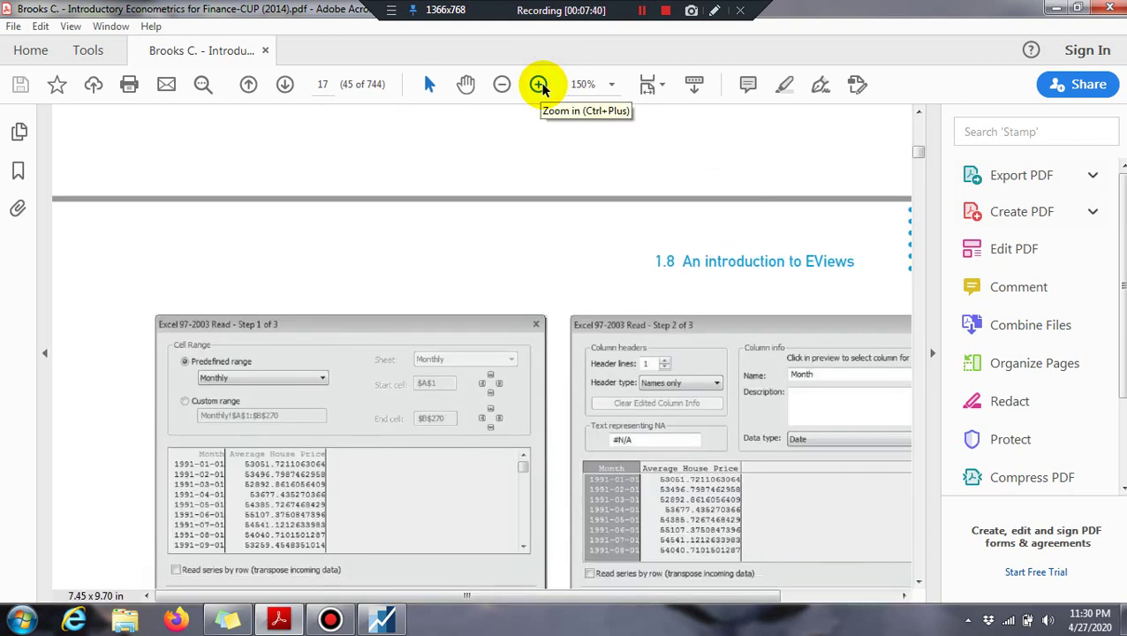
scroll(543, 89, "down", 5)
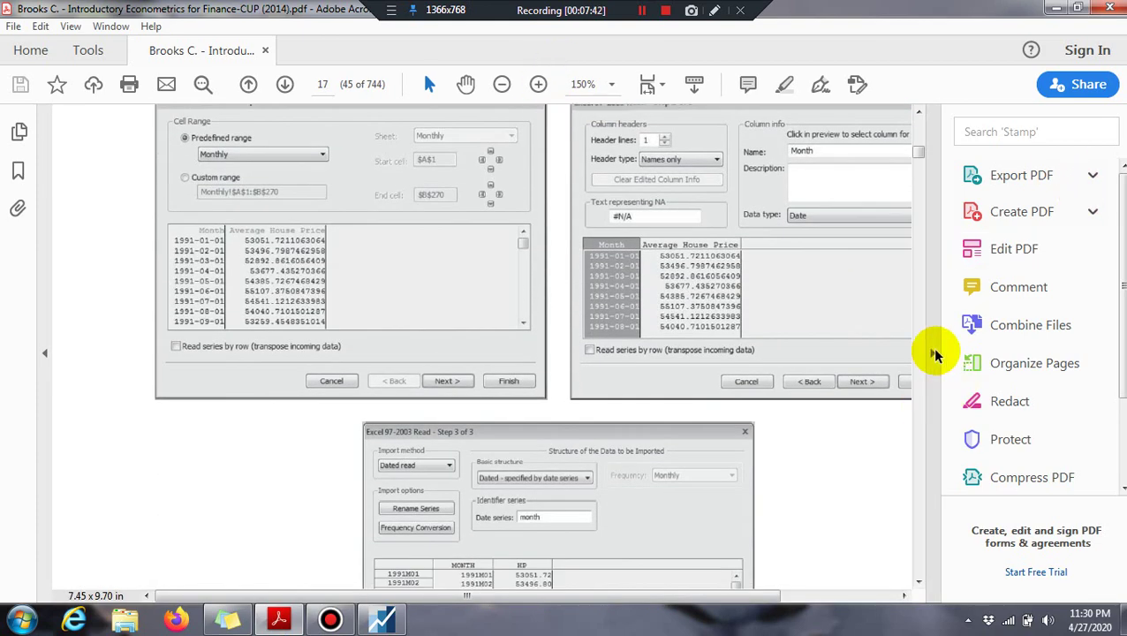
left_click(933, 355)
scroll(935, 356, "down", 4)
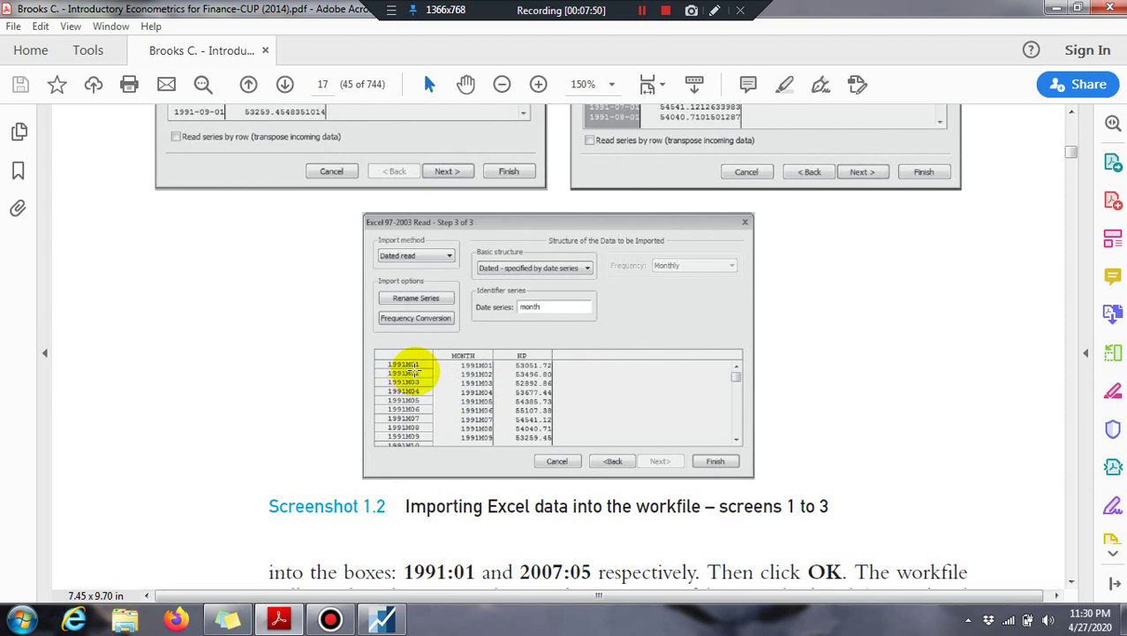
Step: Finish the import in EViews with the series linked to the external source, and view the average_house_price series
left_click(382, 622)
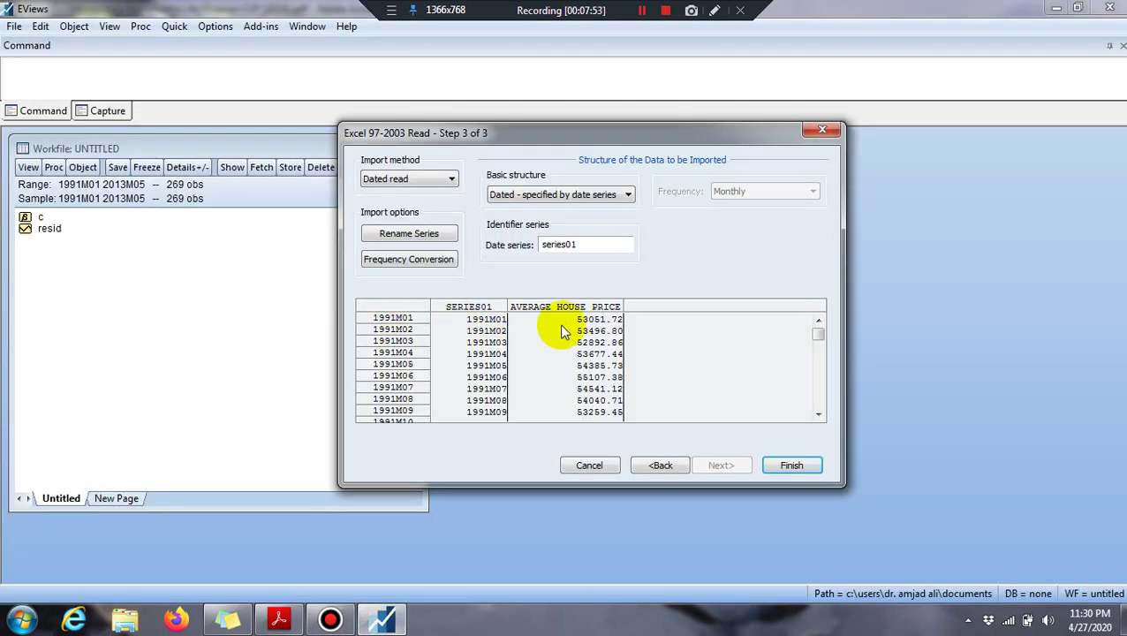
left_click(781, 467)
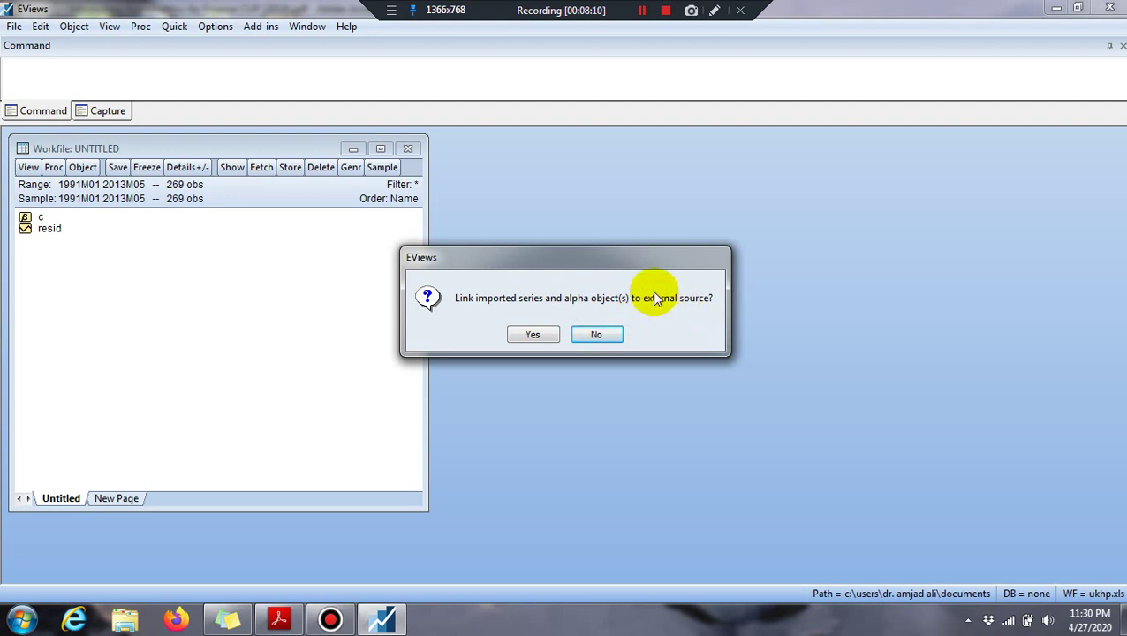
left_click(530, 335)
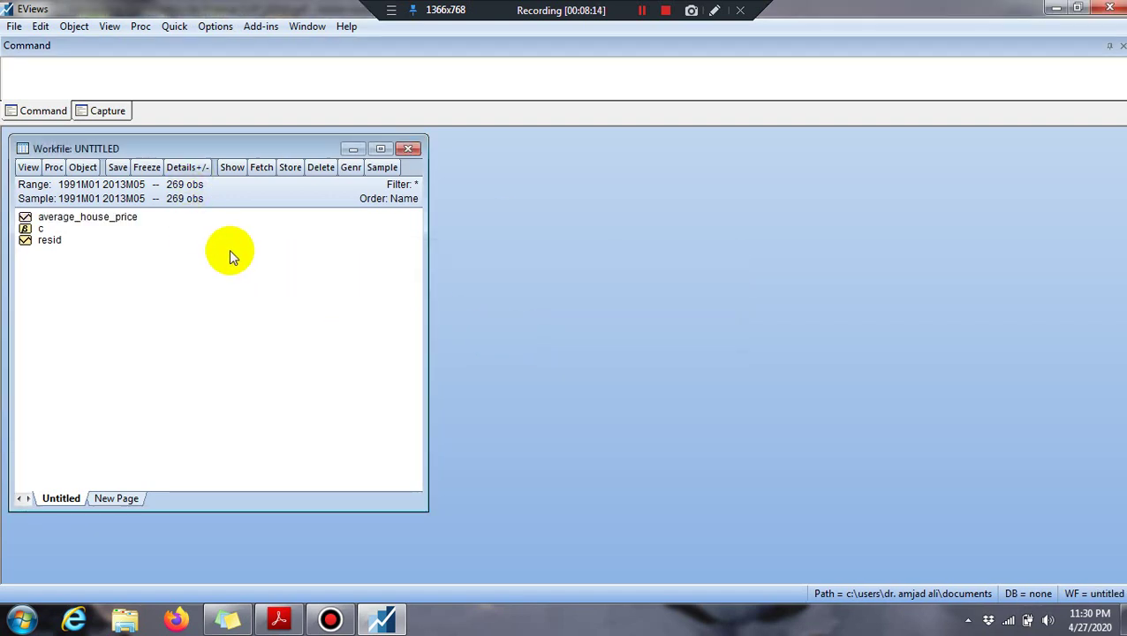
double_click(118, 224)
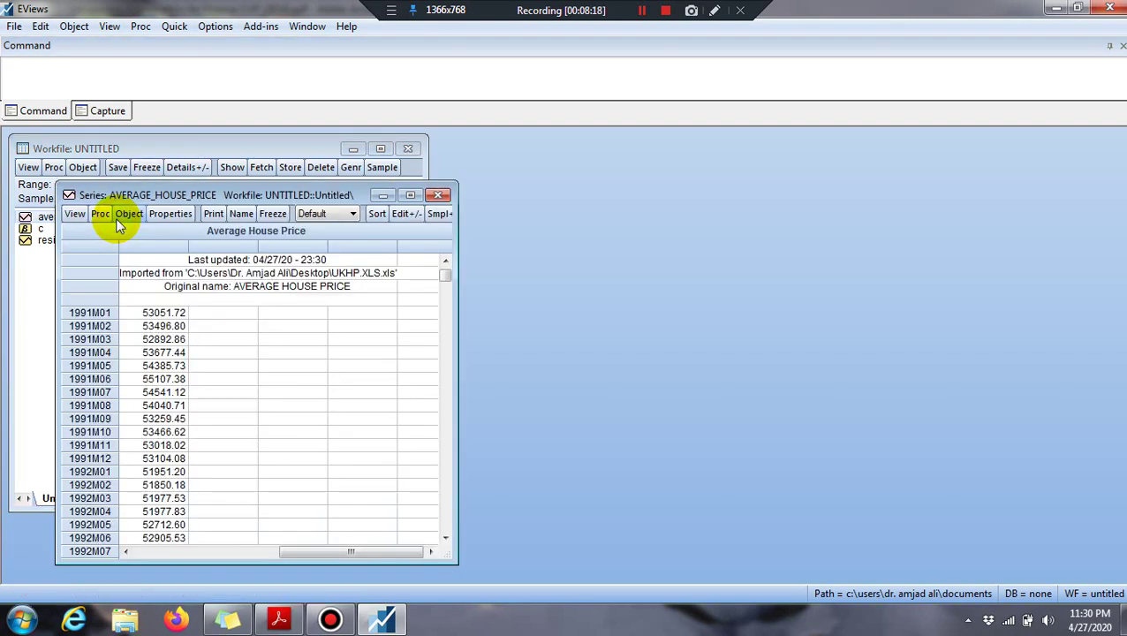
scroll(443, 274, "down", 2)
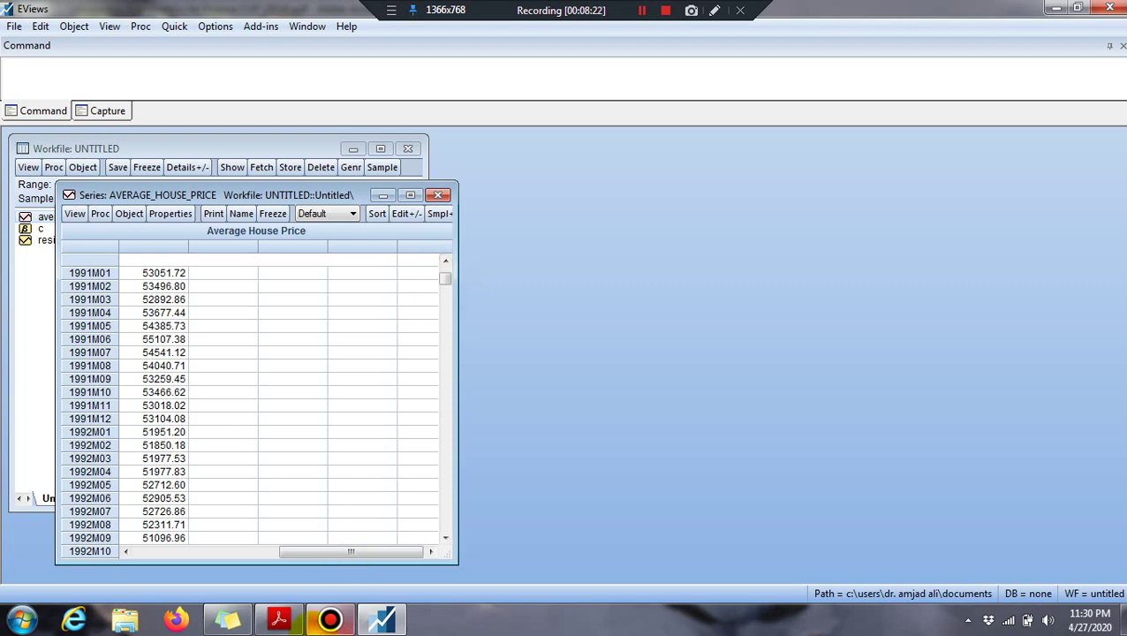
Step: Go to the desktop and open the source file UKHP.XLS in Excel
left_click(1123, 619)
left_click(897, 203)
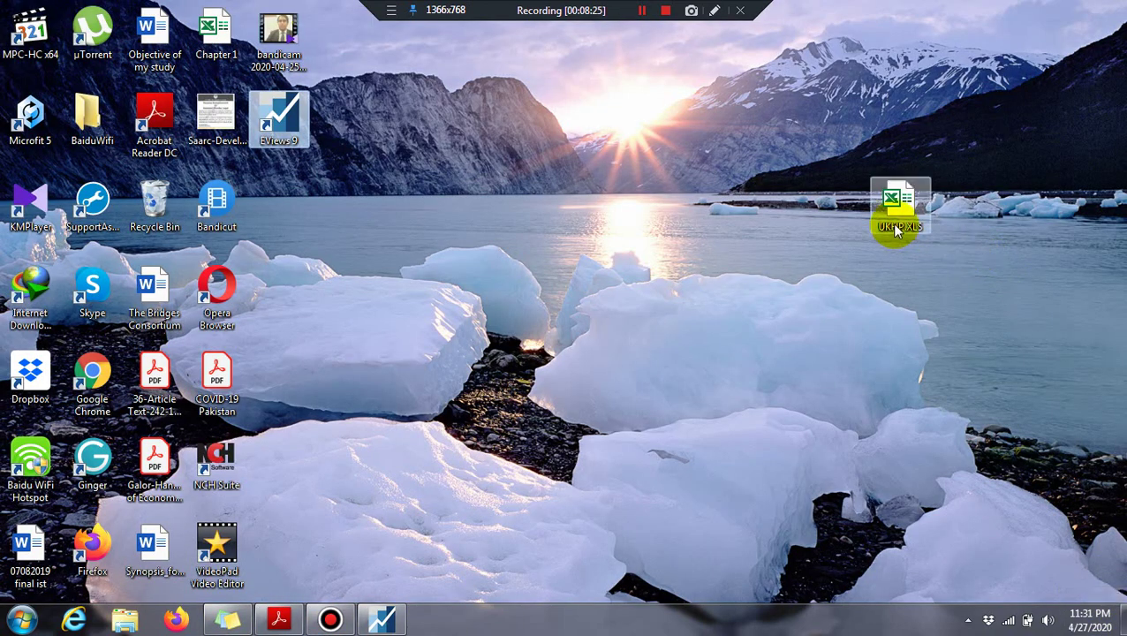
left_click(898, 226)
key("Return")
key("Return")
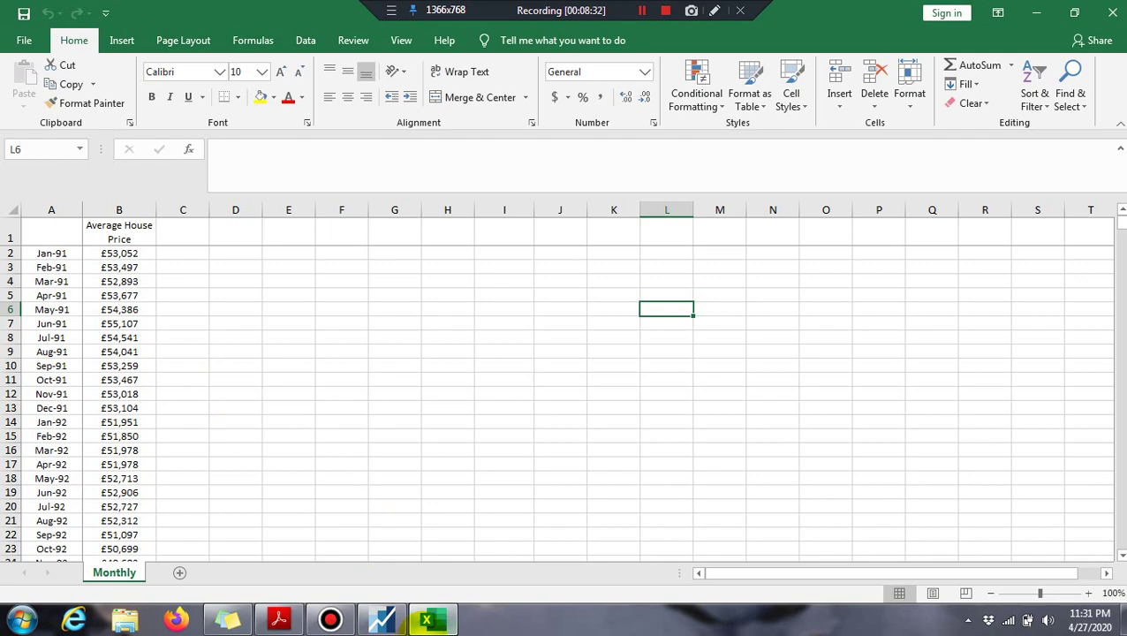
left_click(426, 621)
left_click(426, 621)
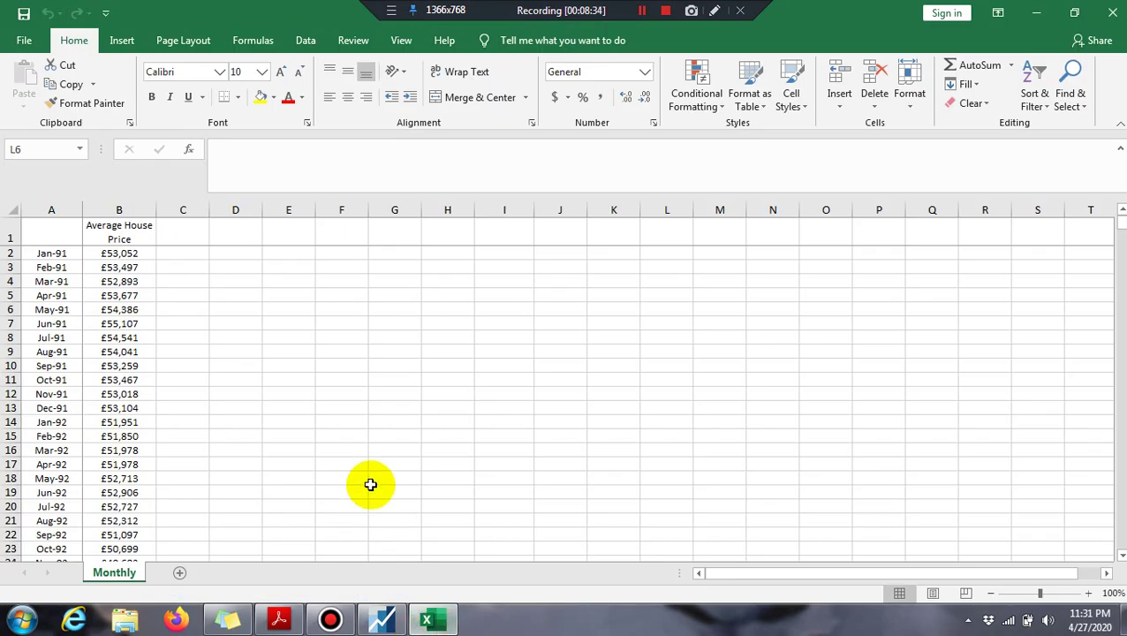
Step: Examine the date column and the Average House Price header in the Monthly sheet, ending on cell C1
key("Left")
key("Left")
key("Left")
key("Left")
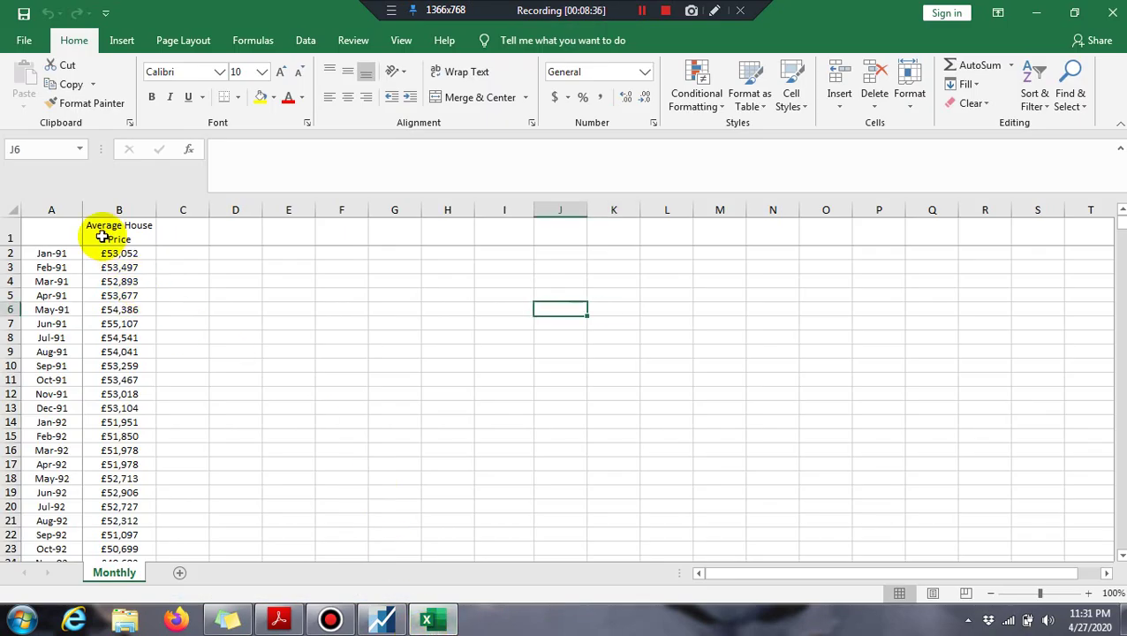
key("Home")
key("Up")
key("Up")
key("Up")
key("Up")
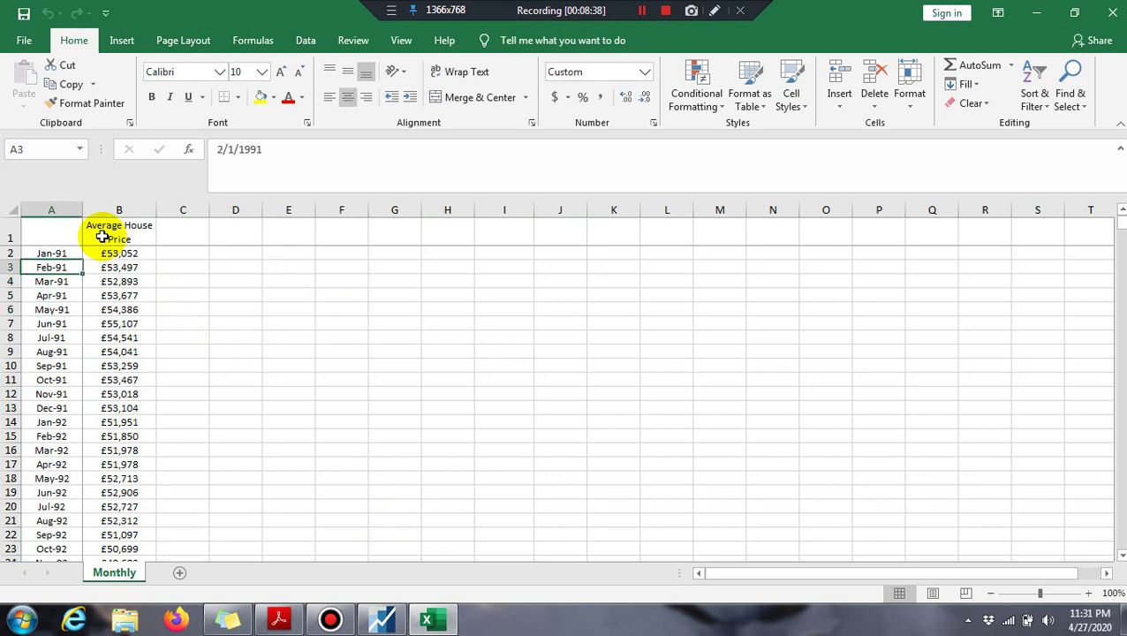
key("Up")
key("Right")
key("Right")
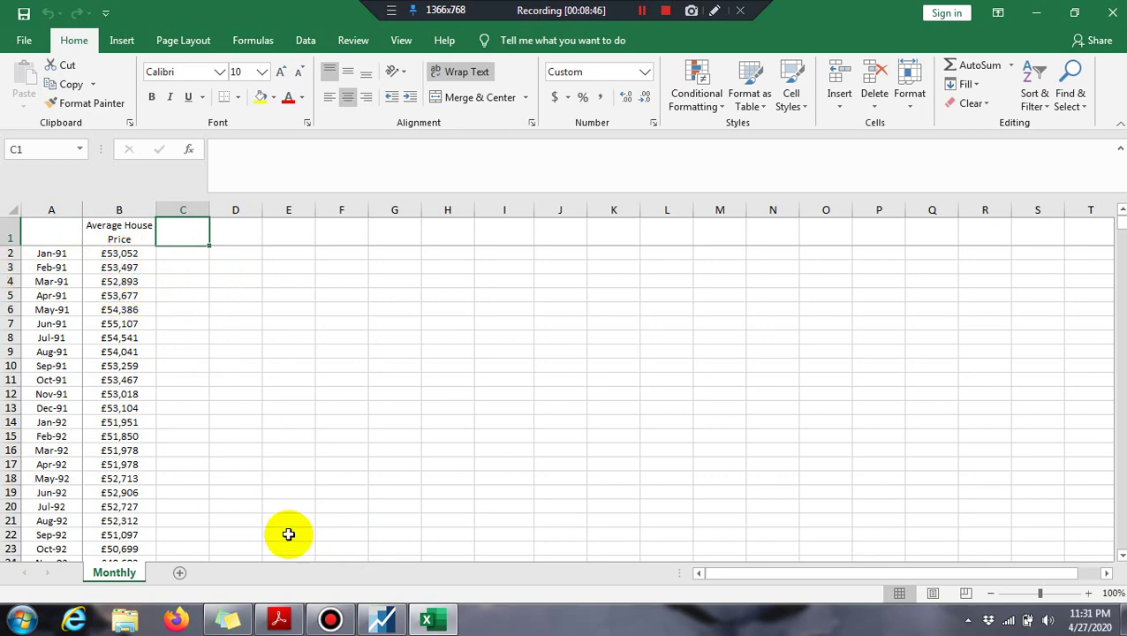
Step: Switch to the textbook PDF and read the workfile creation and UKHP.XLS import instructions on pages 16 and 17
left_click(281, 617)
scroll(878, 432, "down", 1)
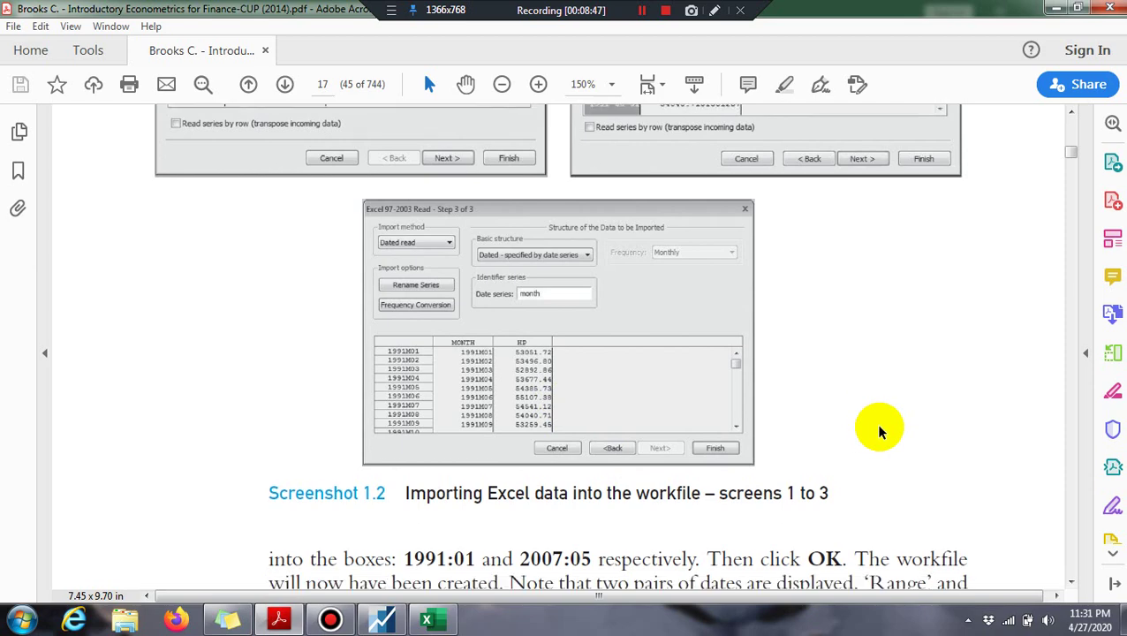
scroll(879, 433, "down", 1)
scroll(879, 433, "up", 10)
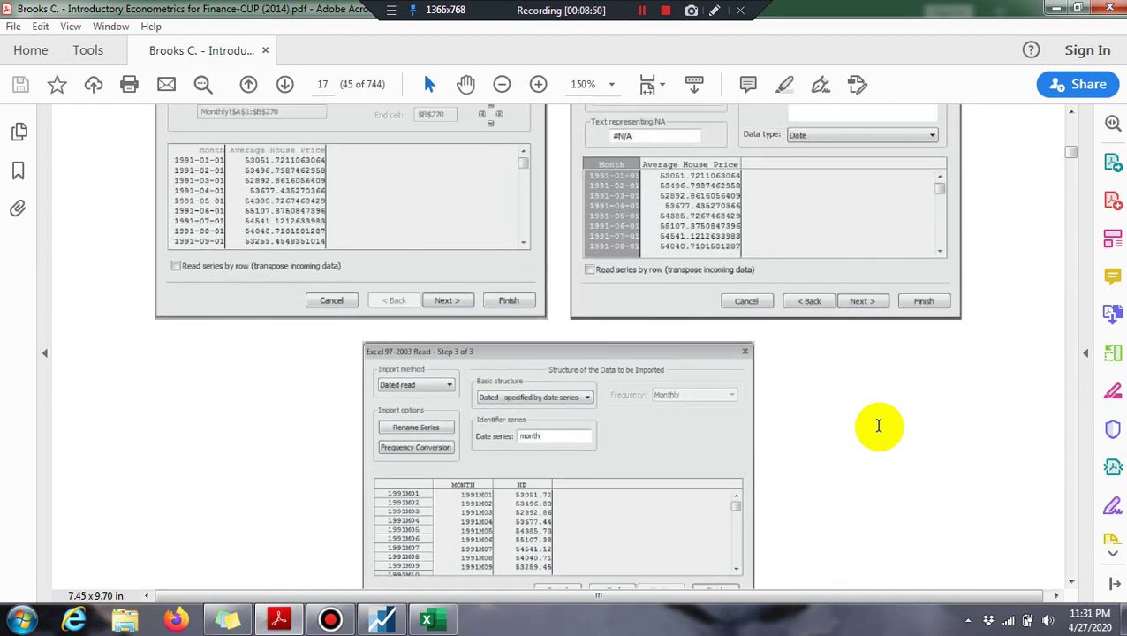
scroll(879, 433, "up", 5)
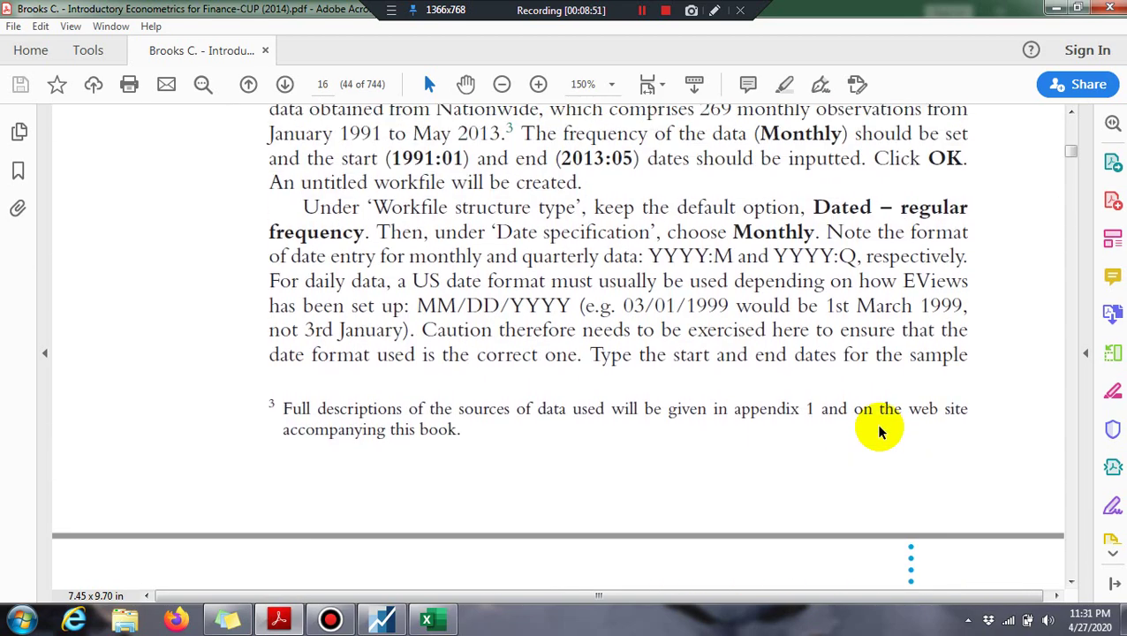
scroll(879, 425, "up", 1)
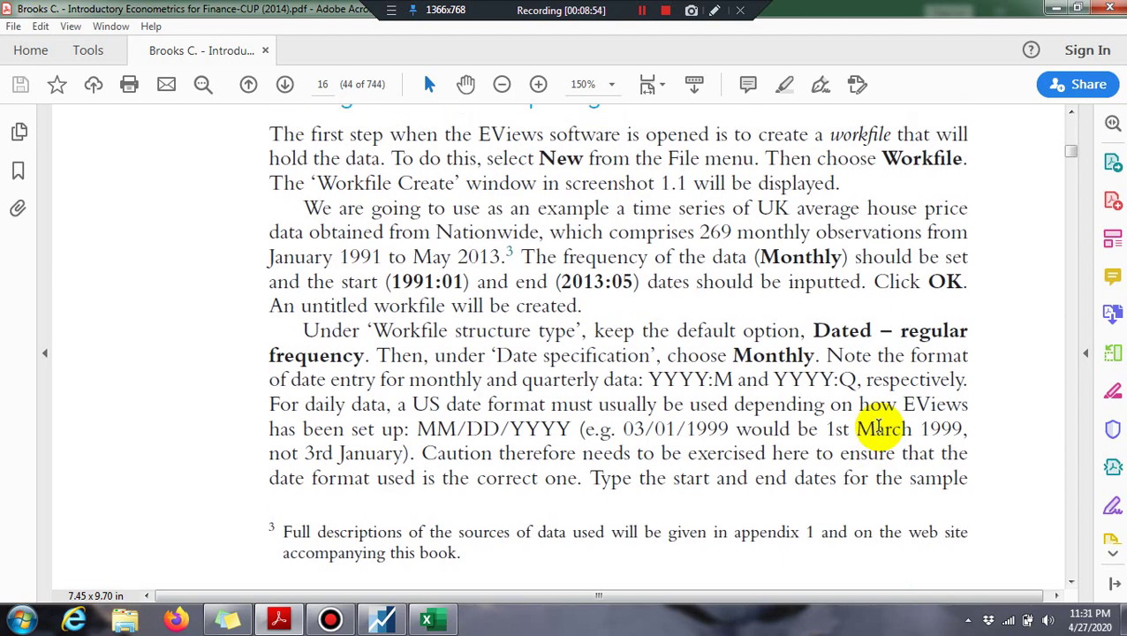
scroll(878, 426, "down", 6)
scroll(879, 426, "down", 20)
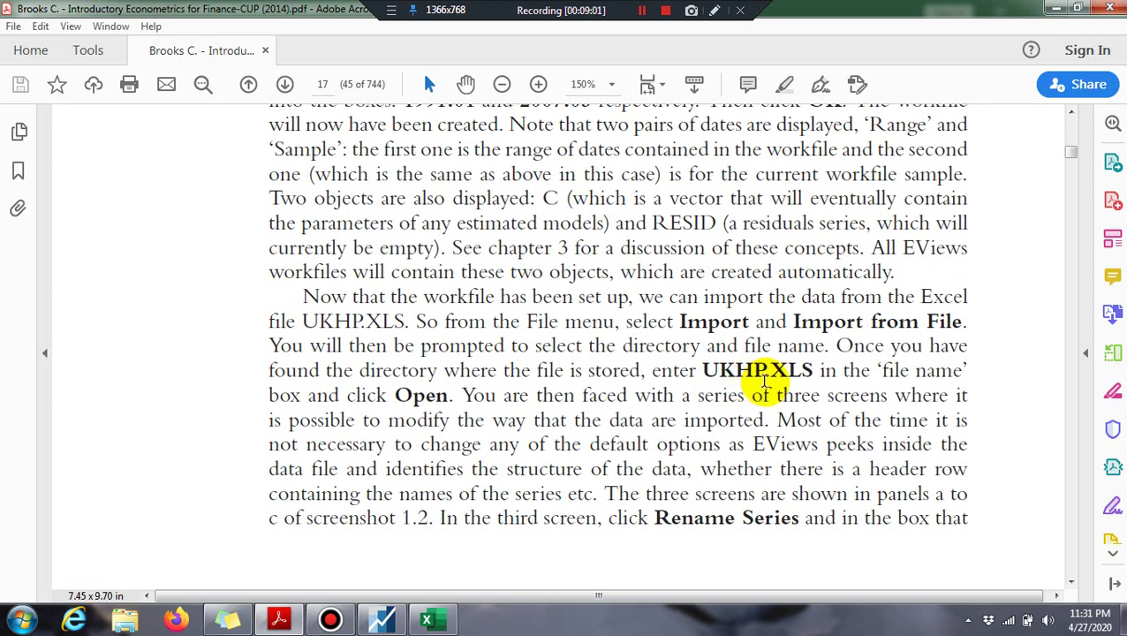
Step: Switch to Excel, shrink the window to check the workbook's file name, and maximize it again
left_click(427, 620)
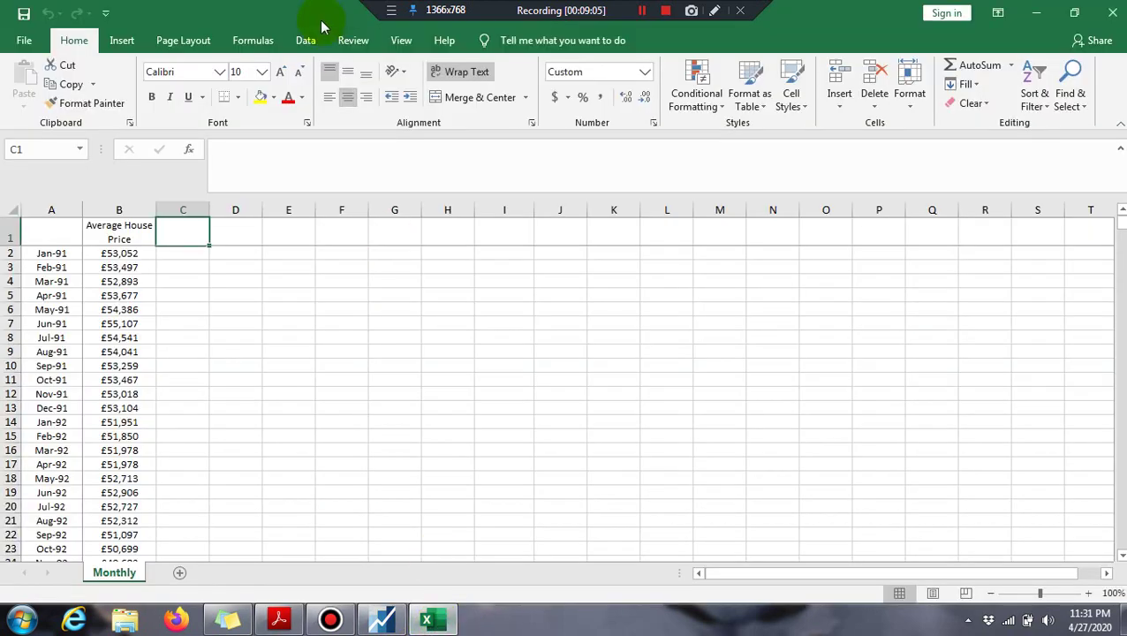
left_click(1073, 13)
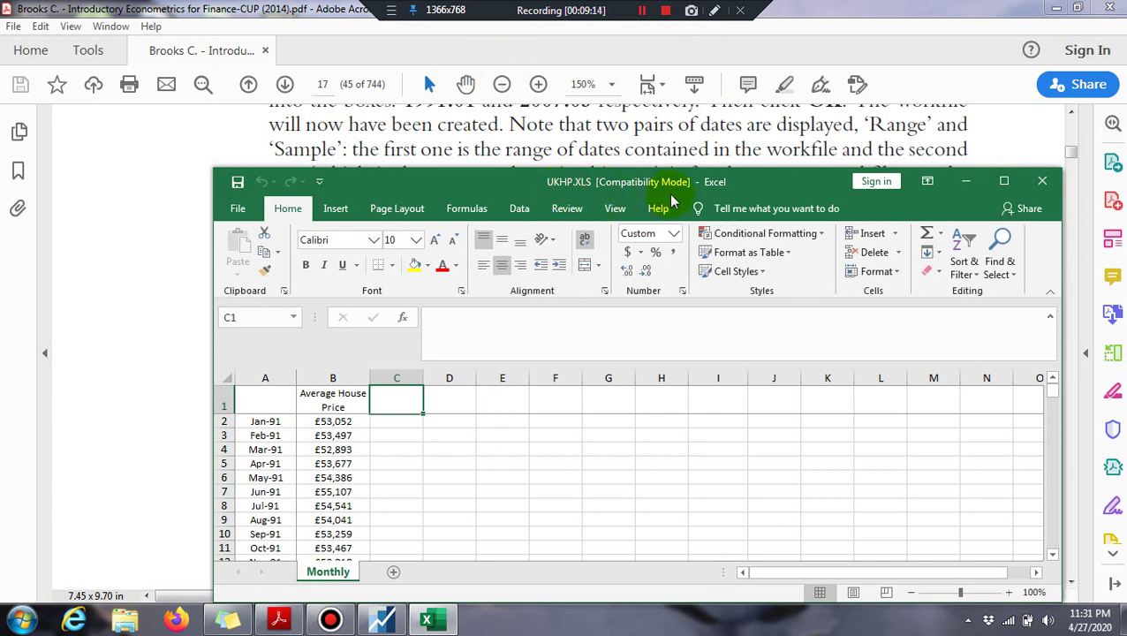
left_click(1005, 182)
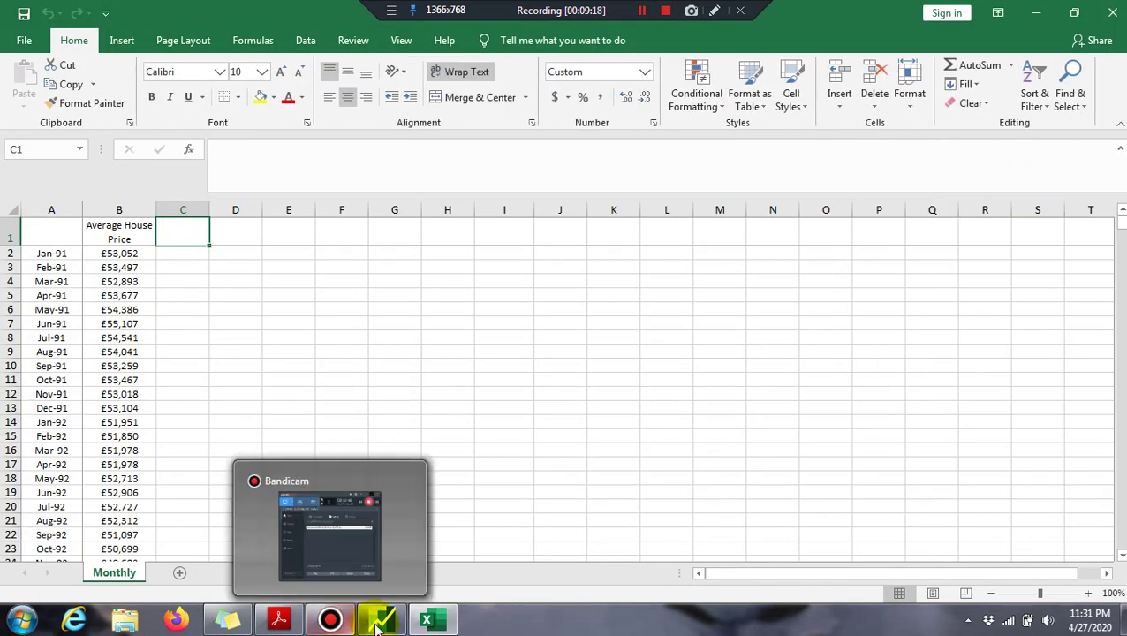
mouse_move(388, 627)
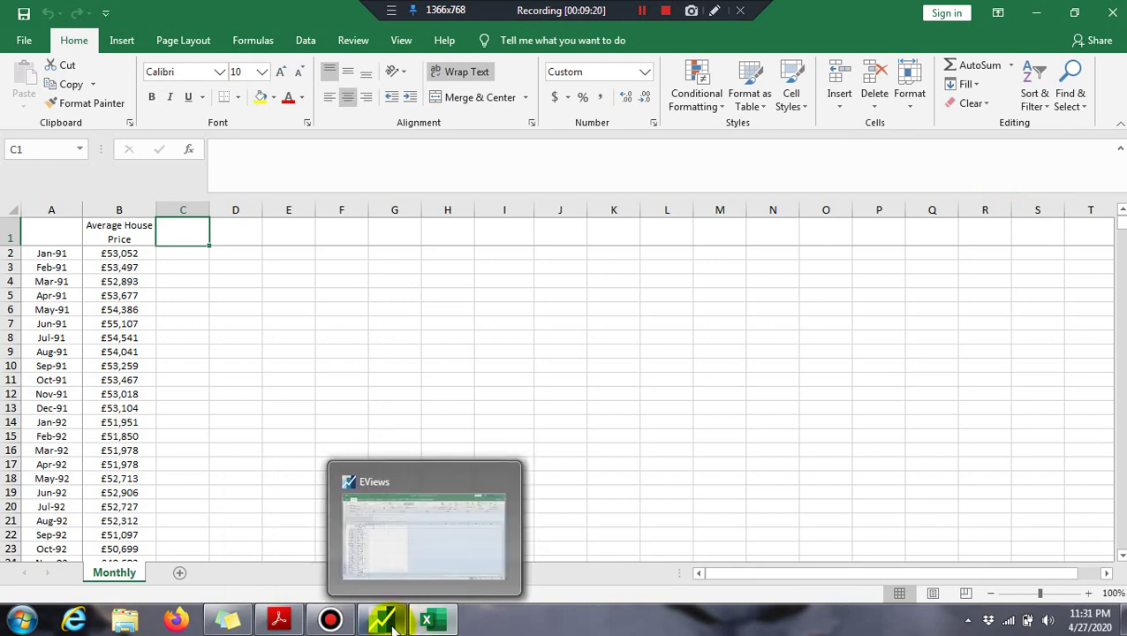
Step: Return to the textbook PDF and examine the Rename Series instruction and the workfile illustration on page 18
left_click(299, 626)
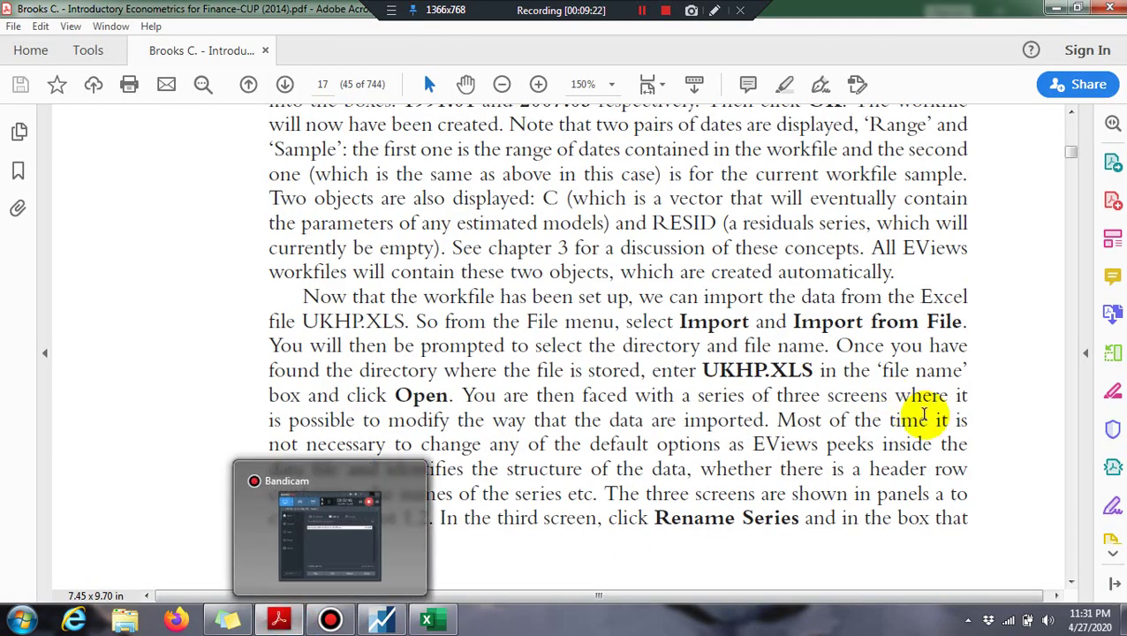
scroll(922, 415, "down", 1)
scroll(922, 415, "down", 5)
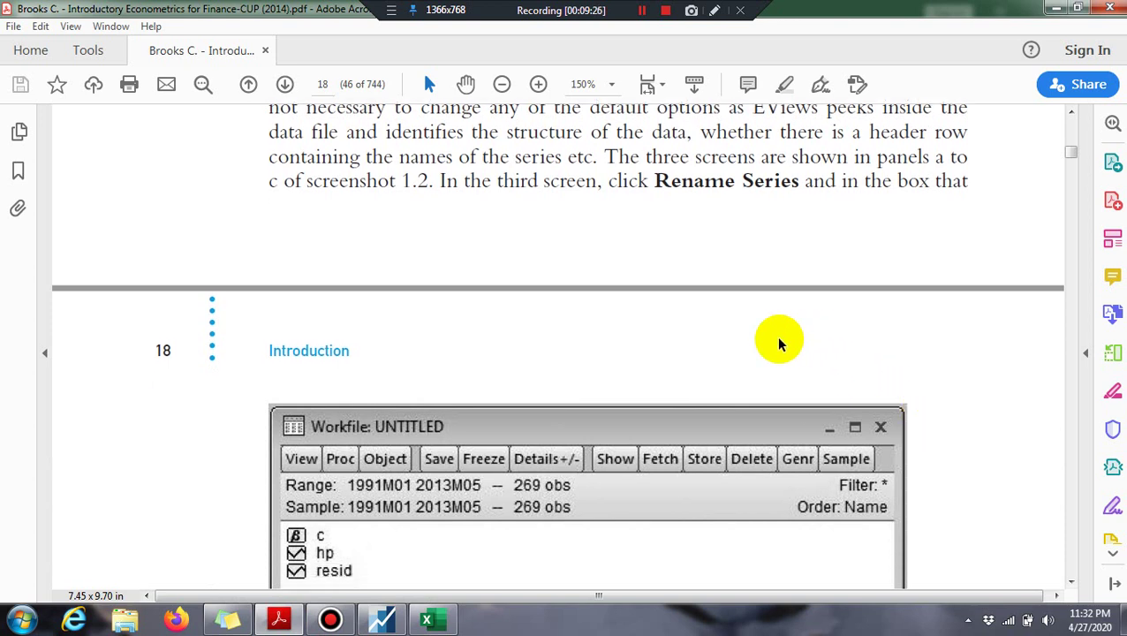
scroll(573, 385, "down", 1)
scroll(572, 384, "down", 1)
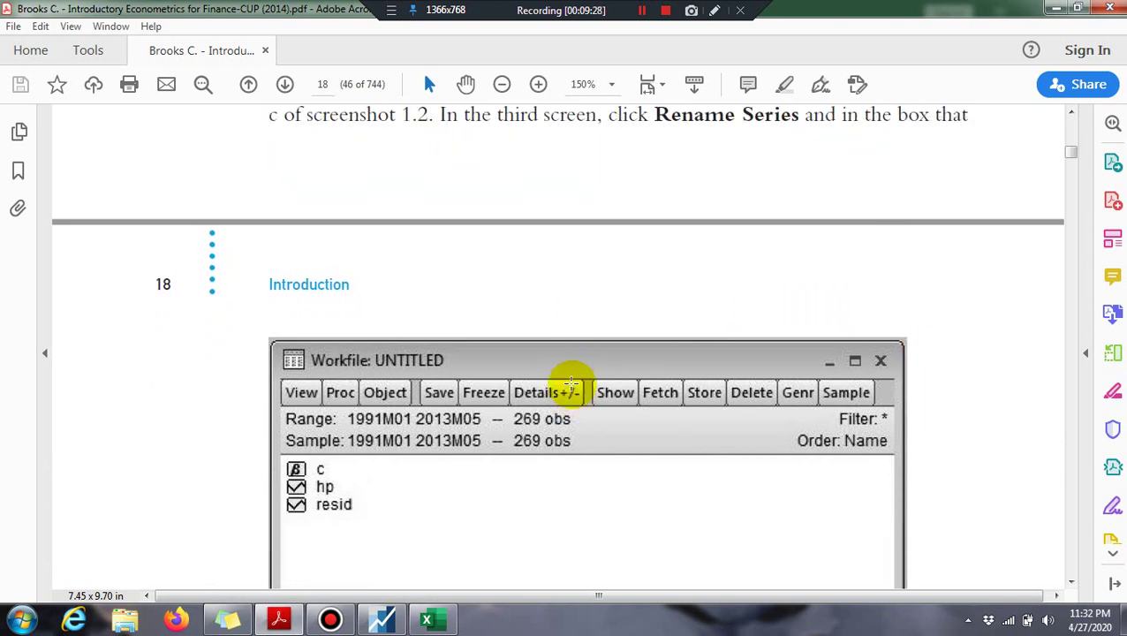
Step: Switch to EViews, close the open series window and rename the average_house_price series as HP
left_click(388, 618)
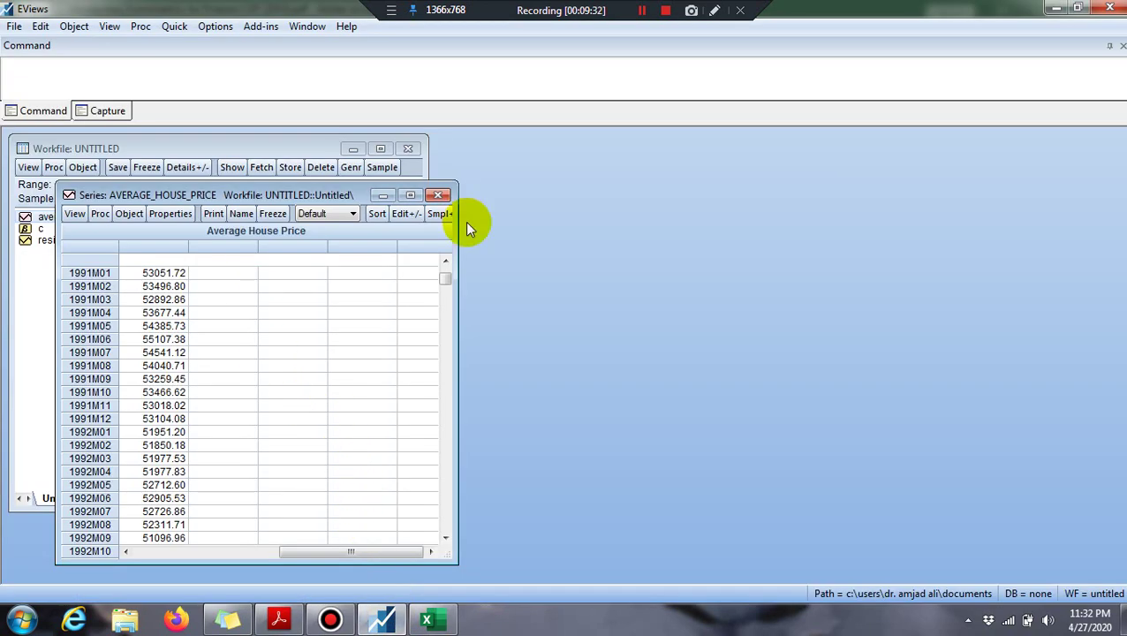
left_click(447, 196)
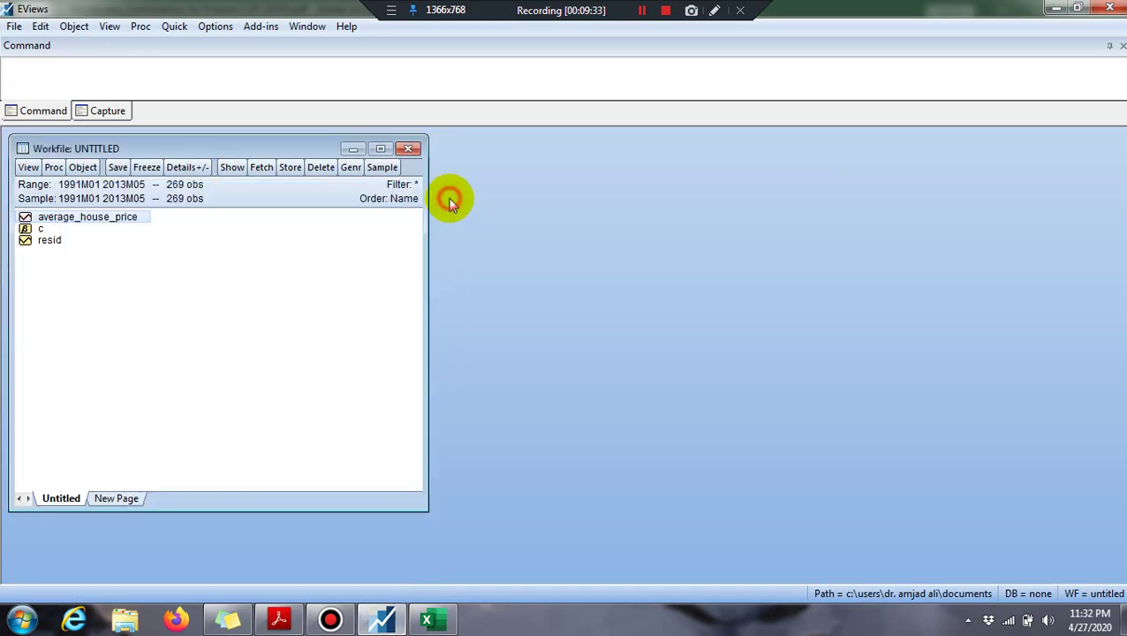
right_click(132, 224)
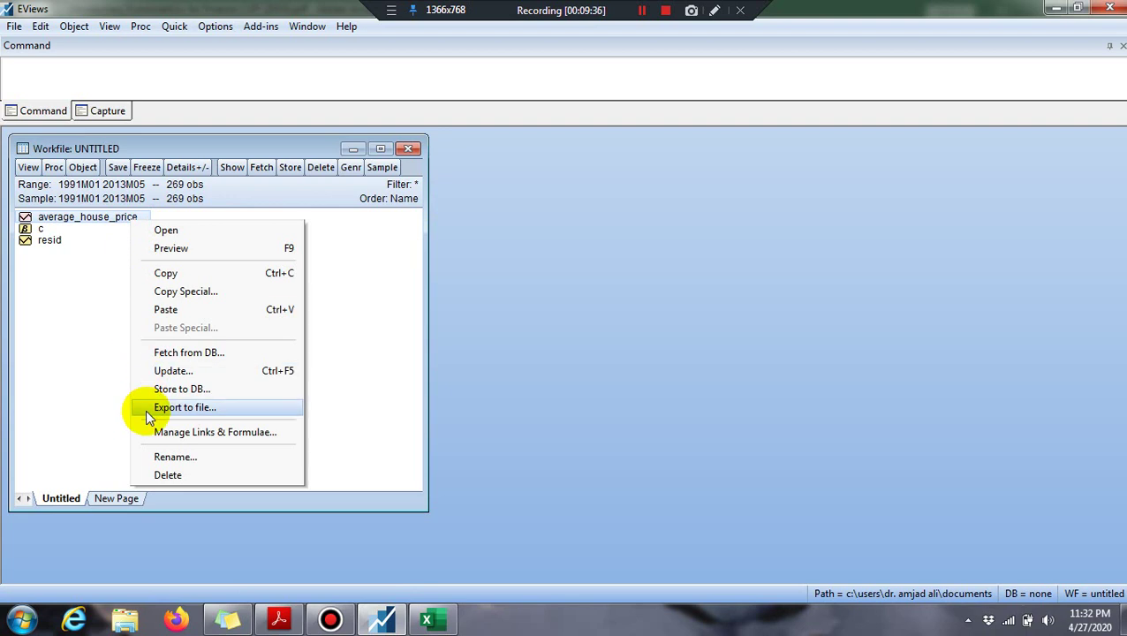
left_click(170, 458)
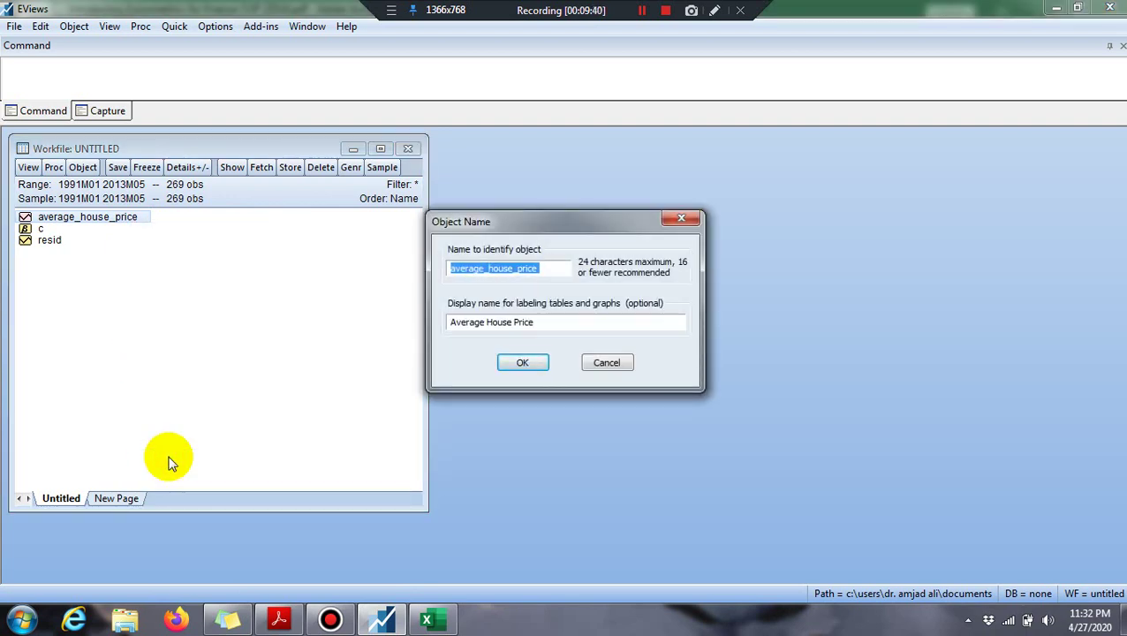
type("HP")
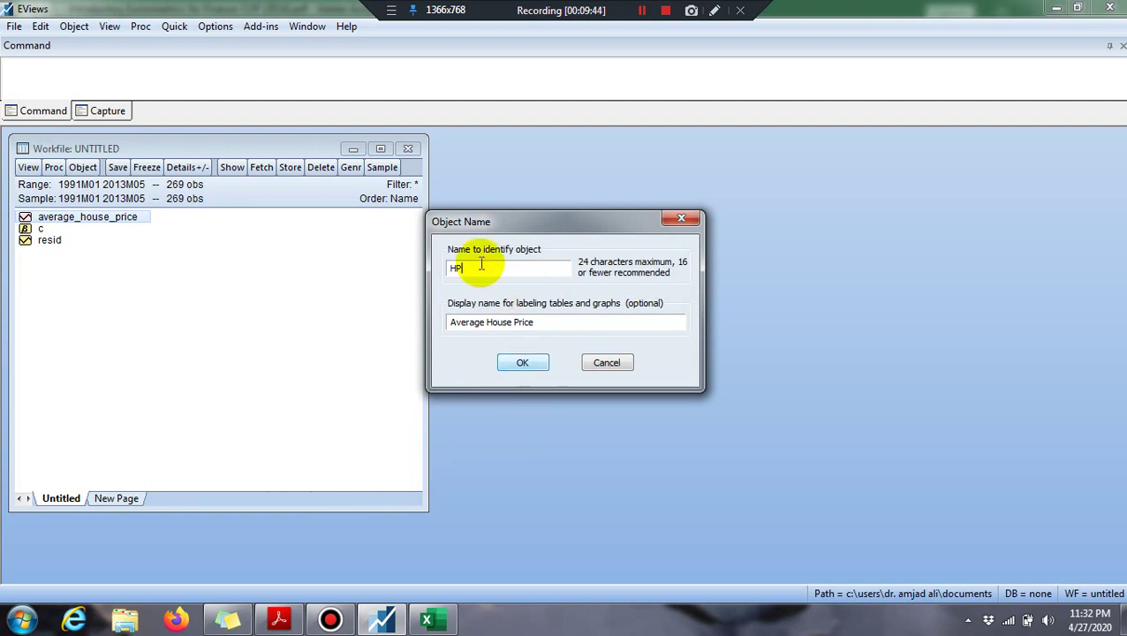
left_click(527, 365)
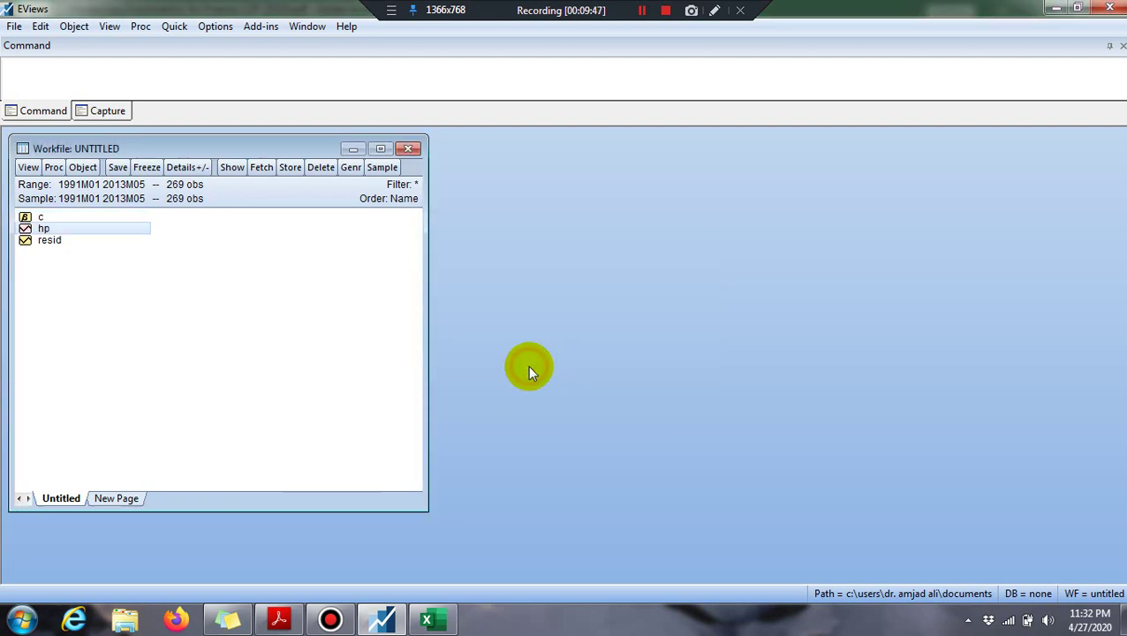
left_click(122, 272)
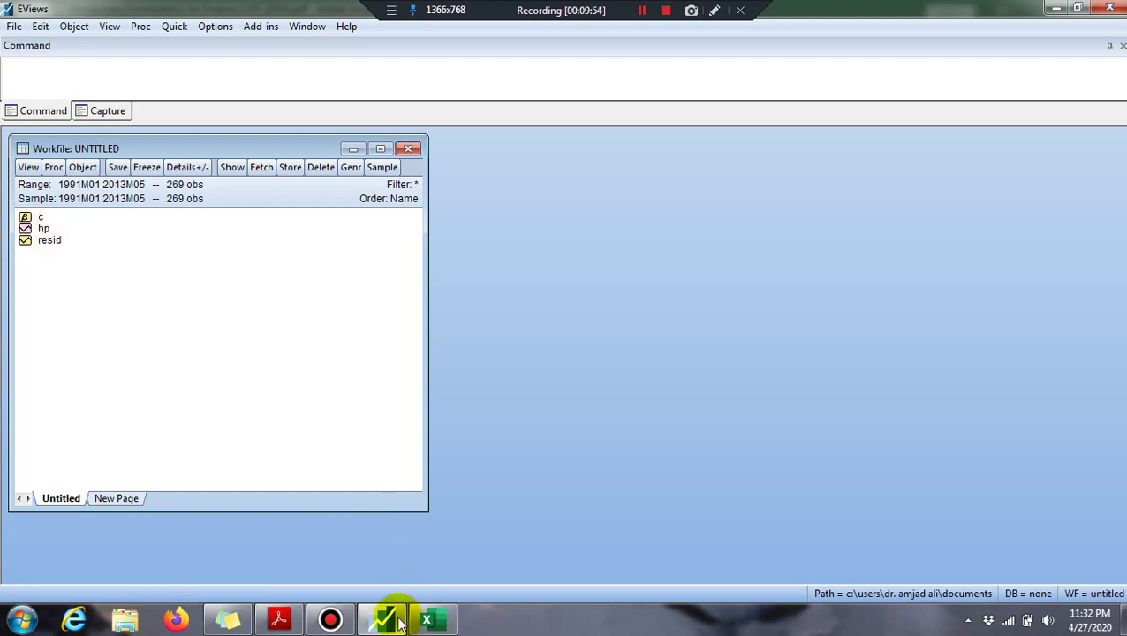
Step: Switch to the textbook PDF, read the sections on verifying and transforming data, and highlight the DHP percentage-change formula on page 19
left_click(281, 620)
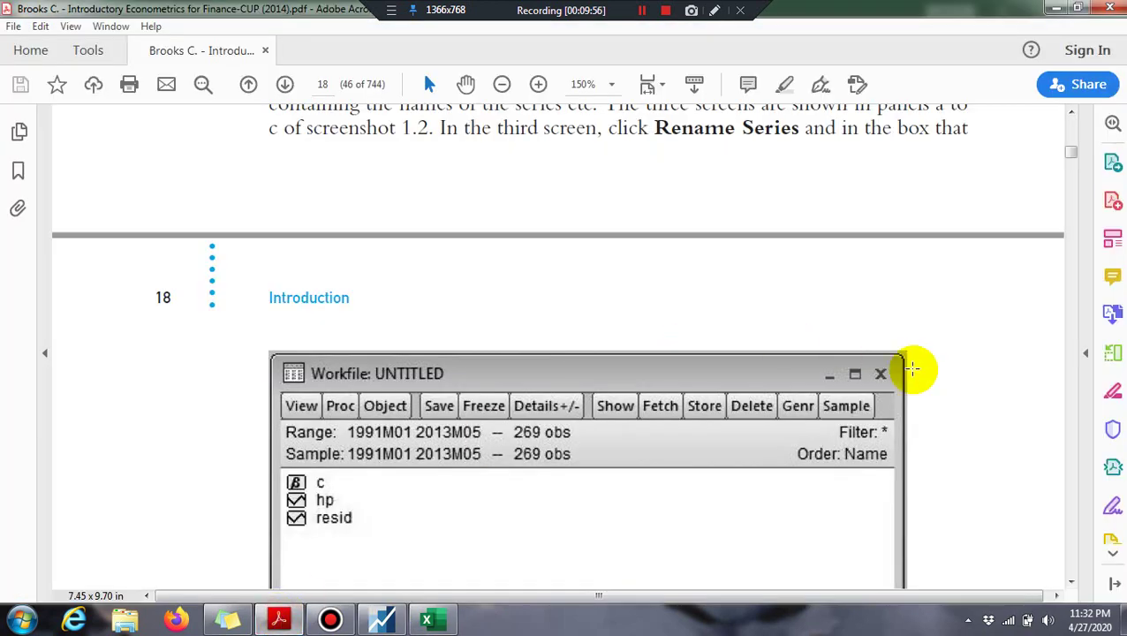
scroll(913, 369, "down", 5)
scroll(913, 369, "down", 5)
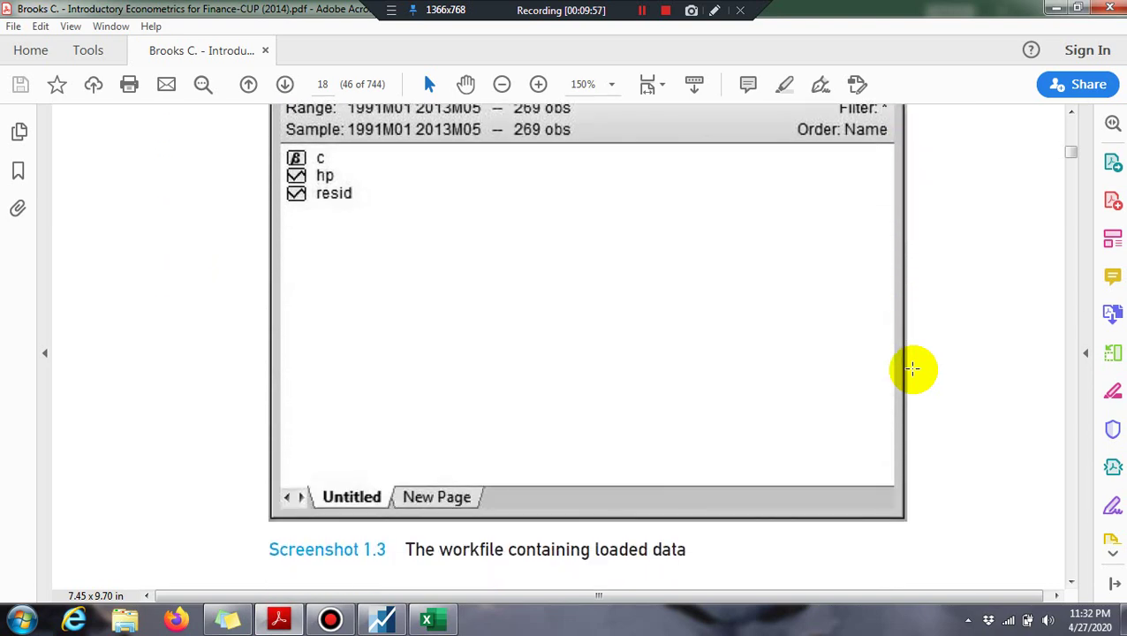
scroll(913, 369, "down", 2)
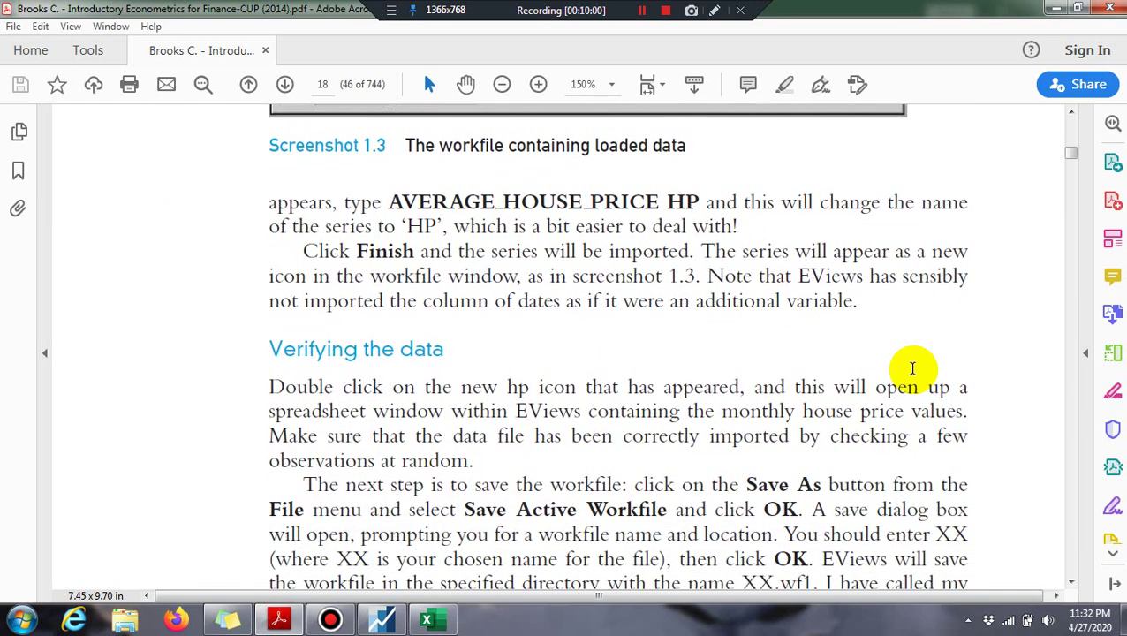
scroll(913, 370, "down", 5)
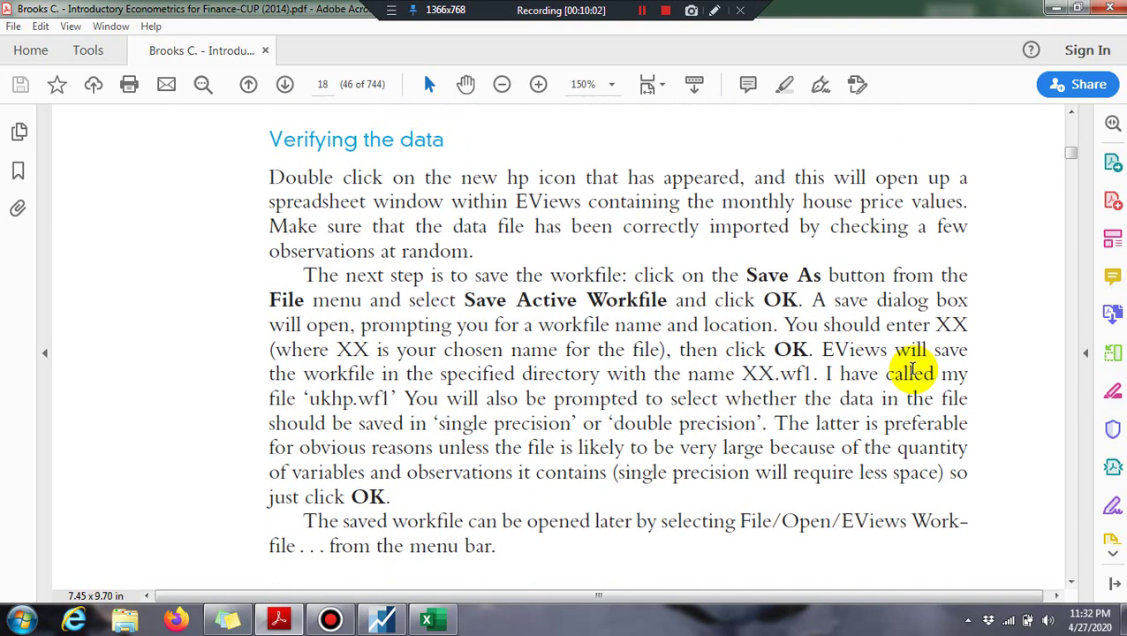
scroll(913, 369, "down", 8)
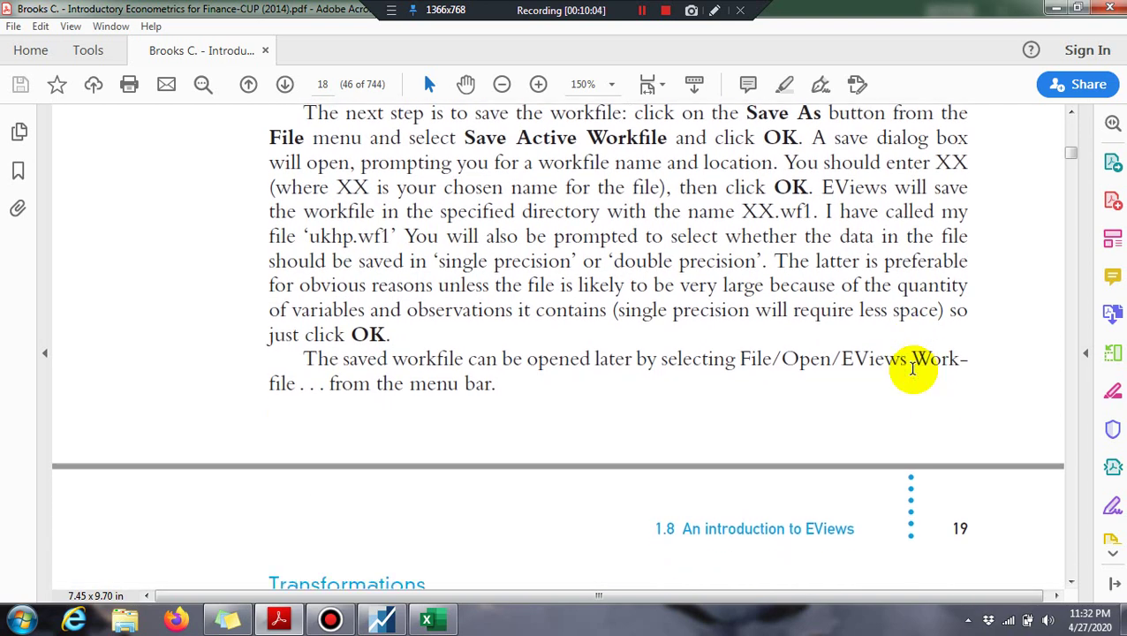
scroll(913, 374, "down", 1)
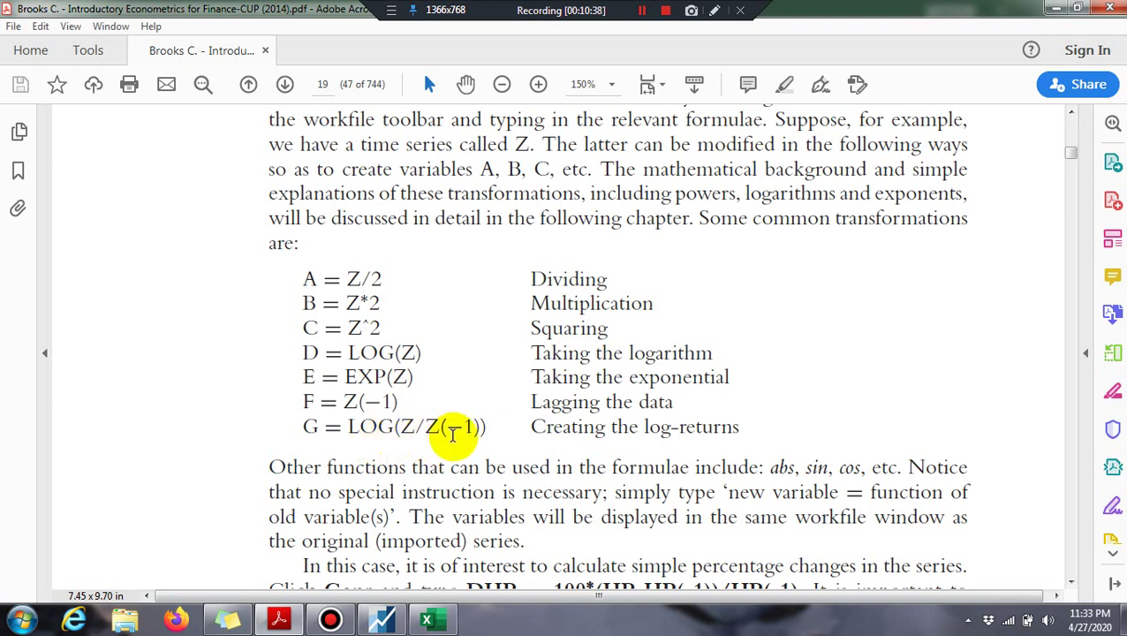
scroll(452, 433, "down", 5)
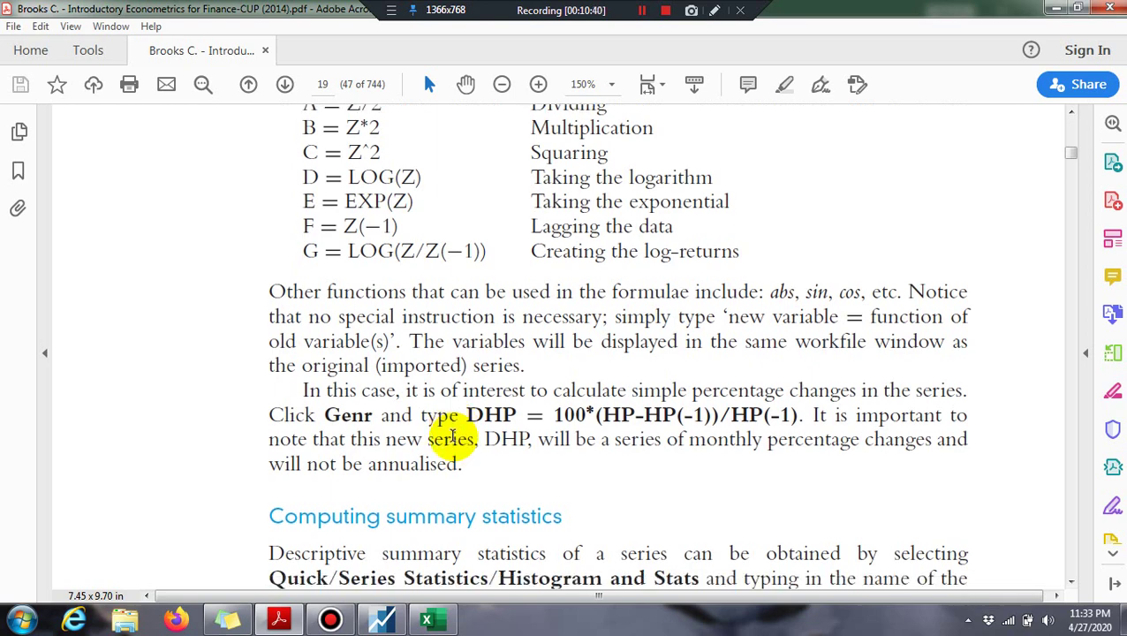
scroll(452, 434, "down", 1)
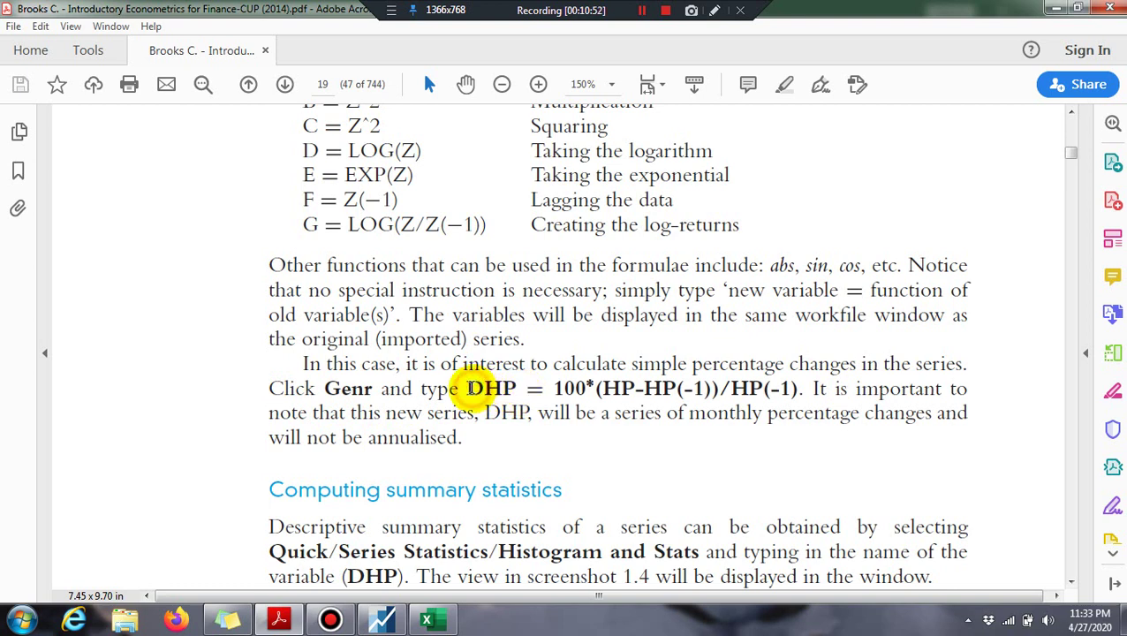
left_click_drag(470, 388, 770, 389)
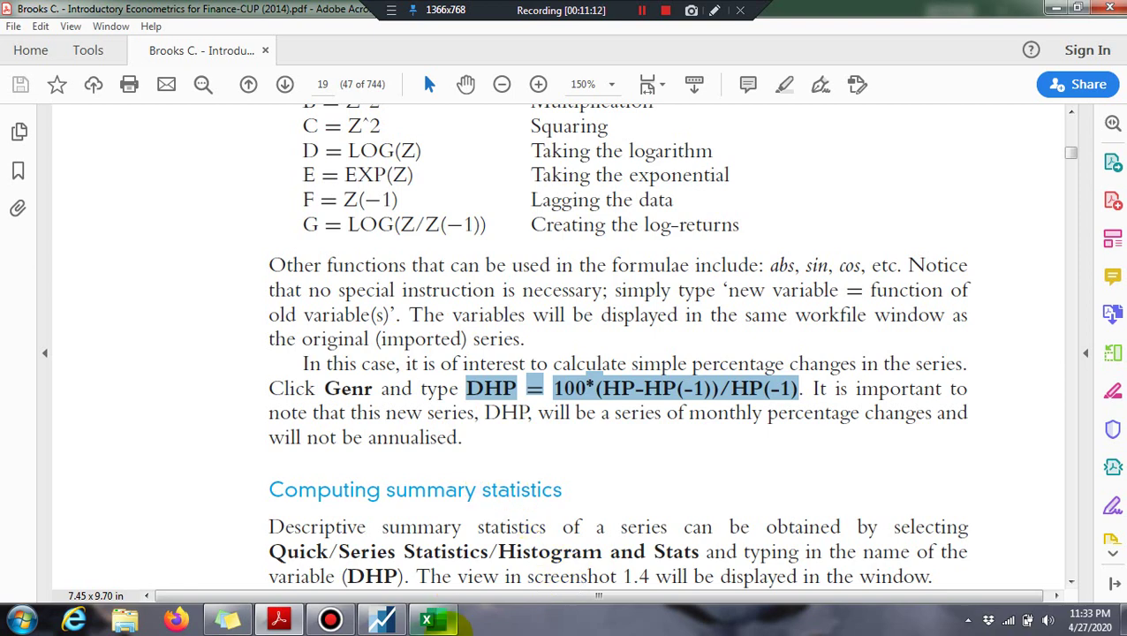
Step: Switch to EViews and enter the series-generation equation DHP = 100*(HP-HP(-1))/HP(-1) for the sample 1991M01 2013M05
left_click(375, 625)
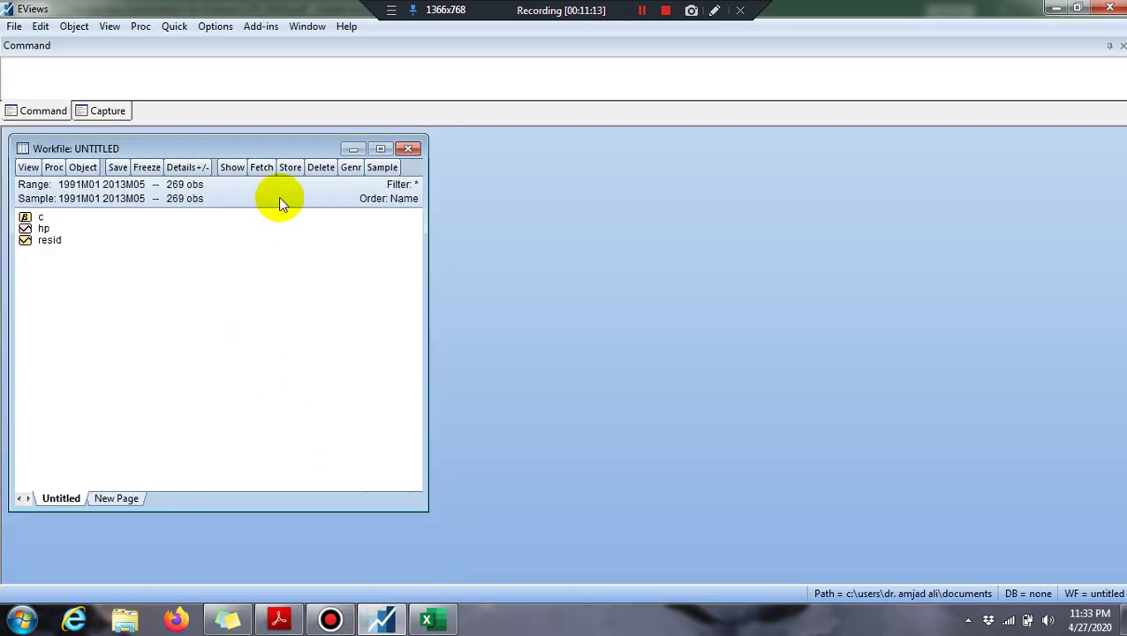
left_click(348, 168)
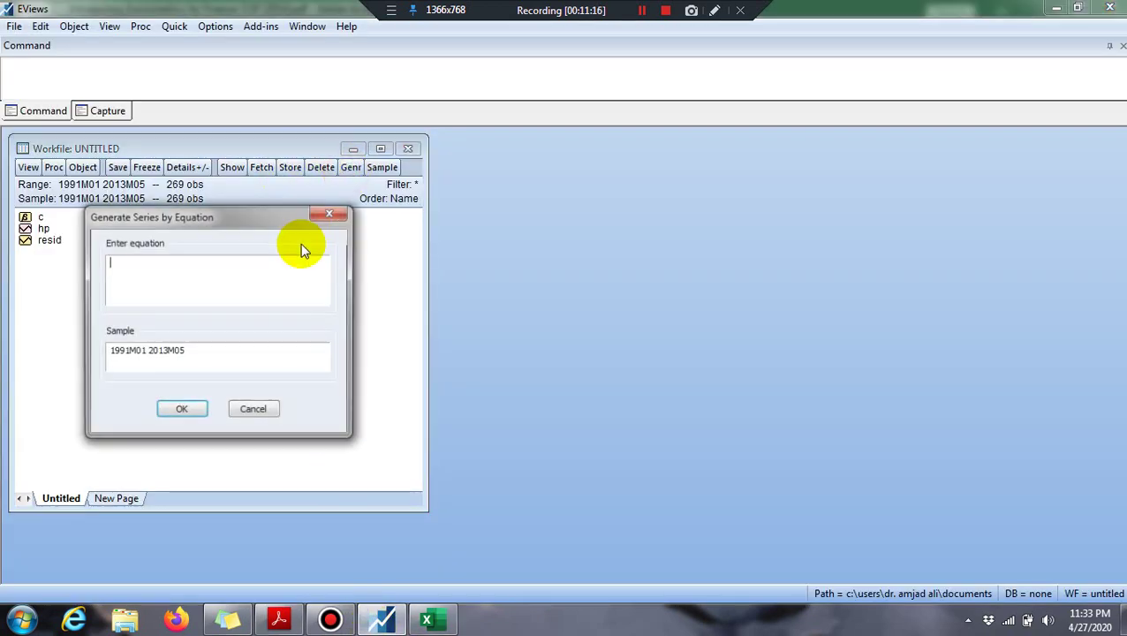
type("DHP = 100*(HP-HP(-1))/HP(-1)")
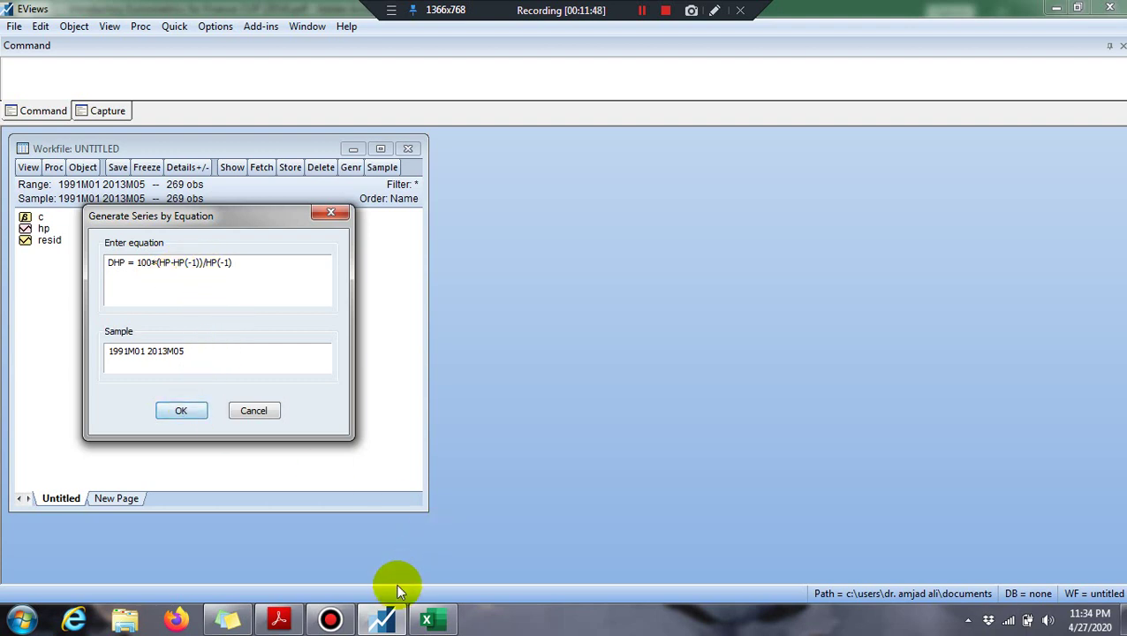
Step: Review the DHP formula, summary statistics and plots sections in the textbook PDF, and return to the equation dialog in EViews
left_click(281, 618)
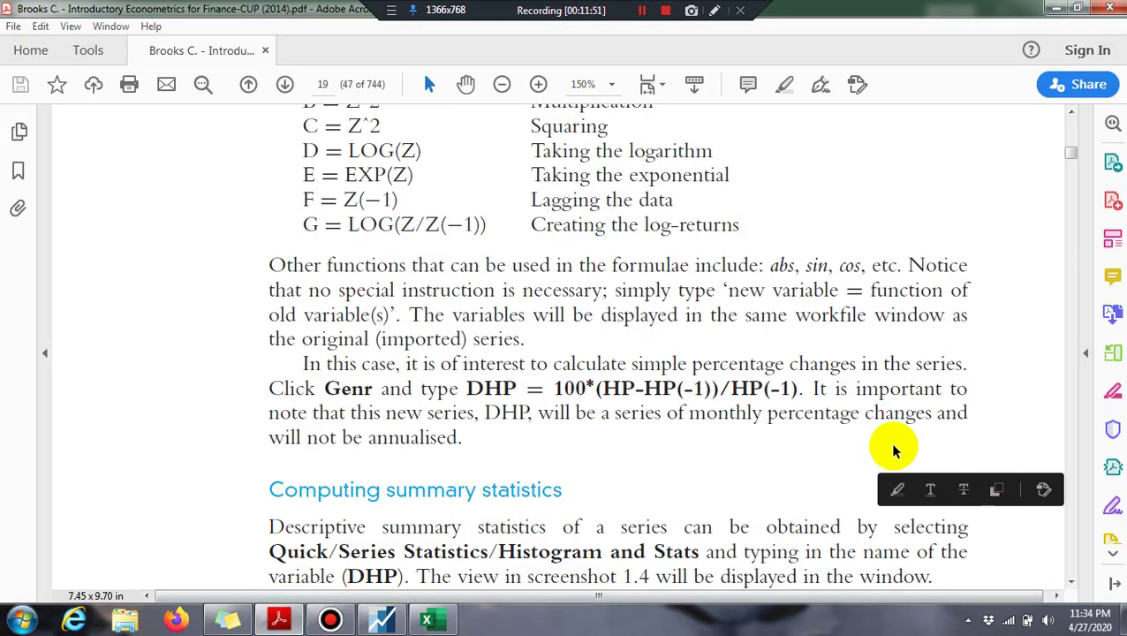
scroll(856, 457, "down", 1)
scroll(856, 458, "down", 10)
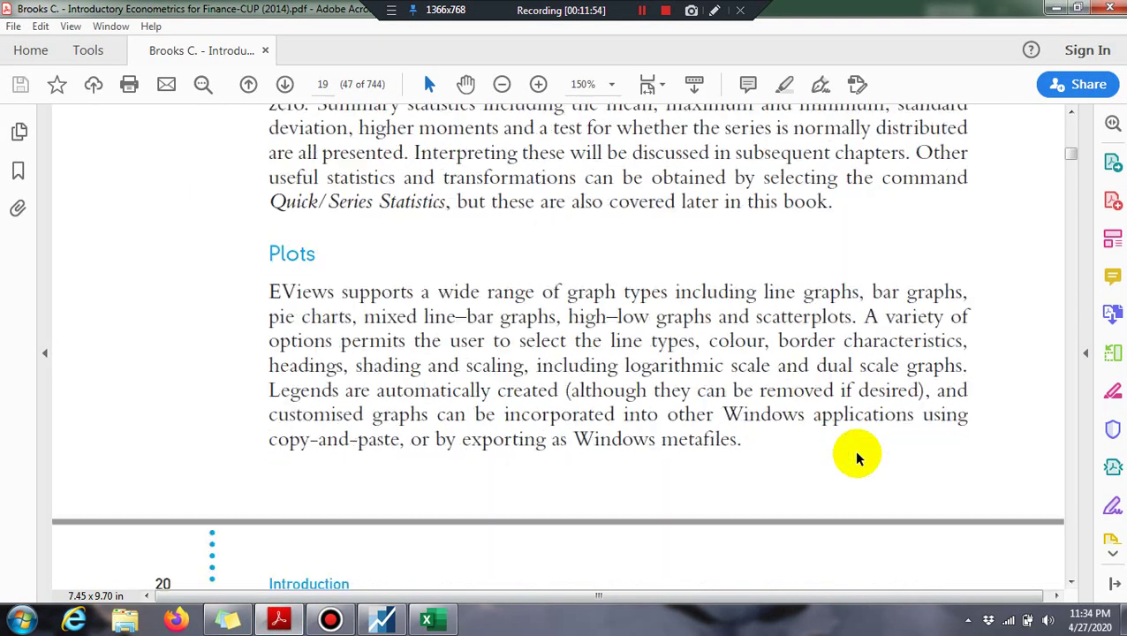
scroll(857, 452, "up", 15)
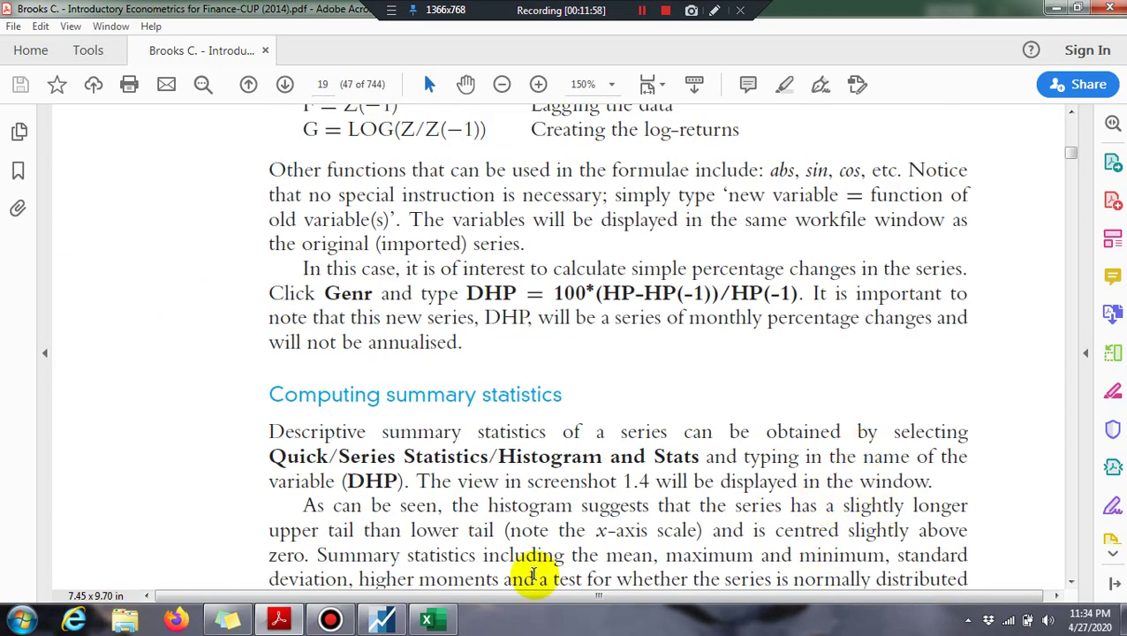
left_click(386, 621)
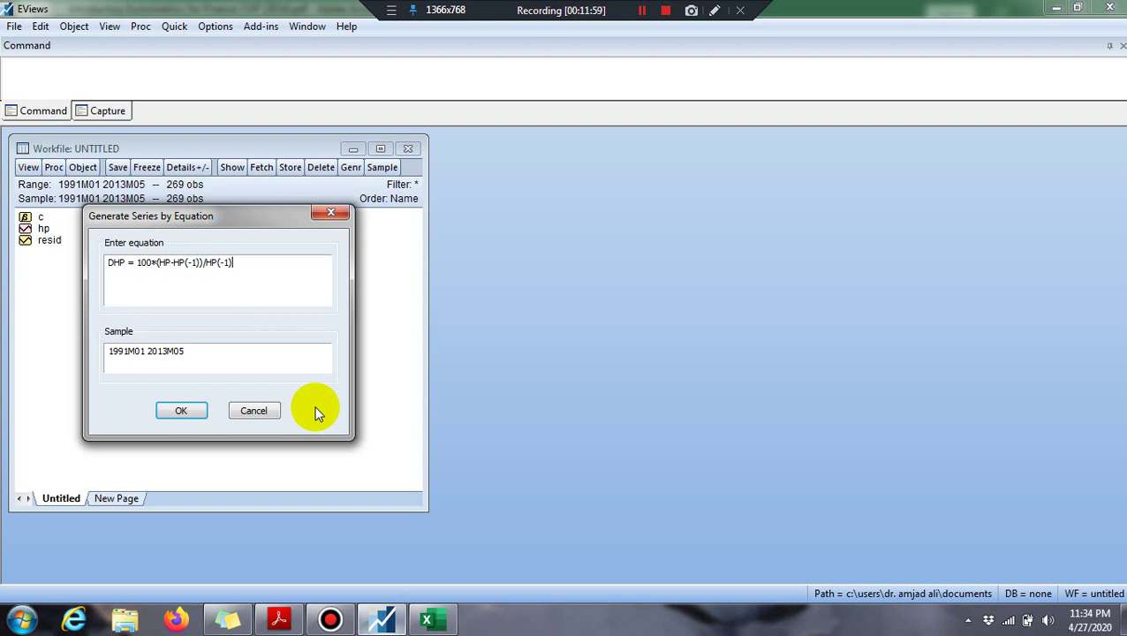
Step: Generate the DHP series from the entered equation
left_click(183, 412)
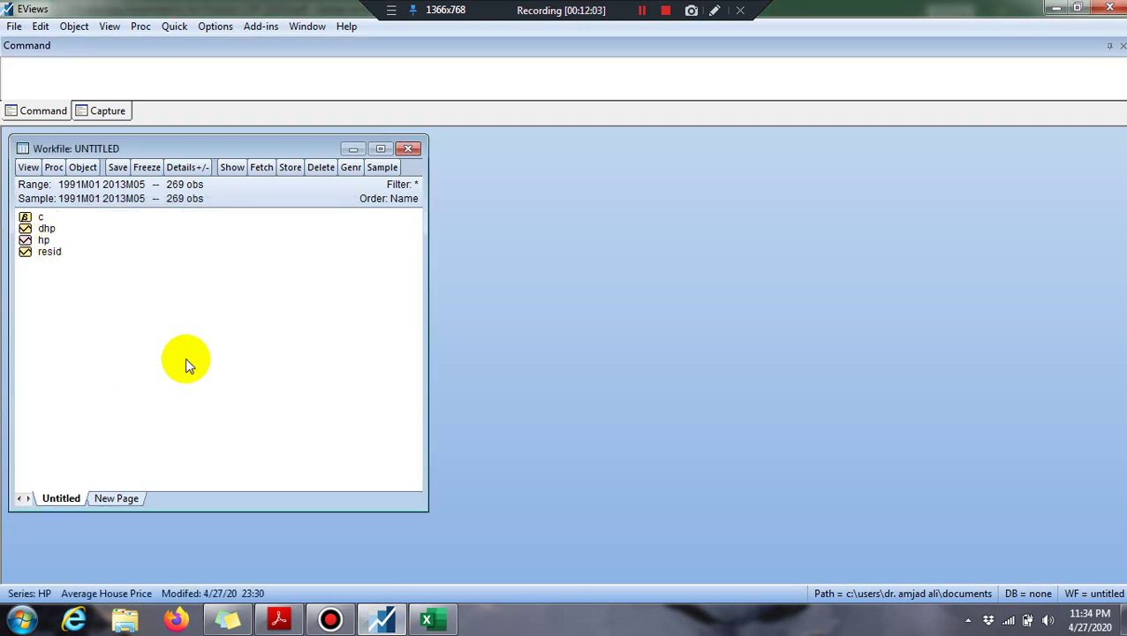
Step: Switch to the textbook PDF and read the section on computing summary statistics on page 19
left_click(279, 621)
key("Up")
key("Up")
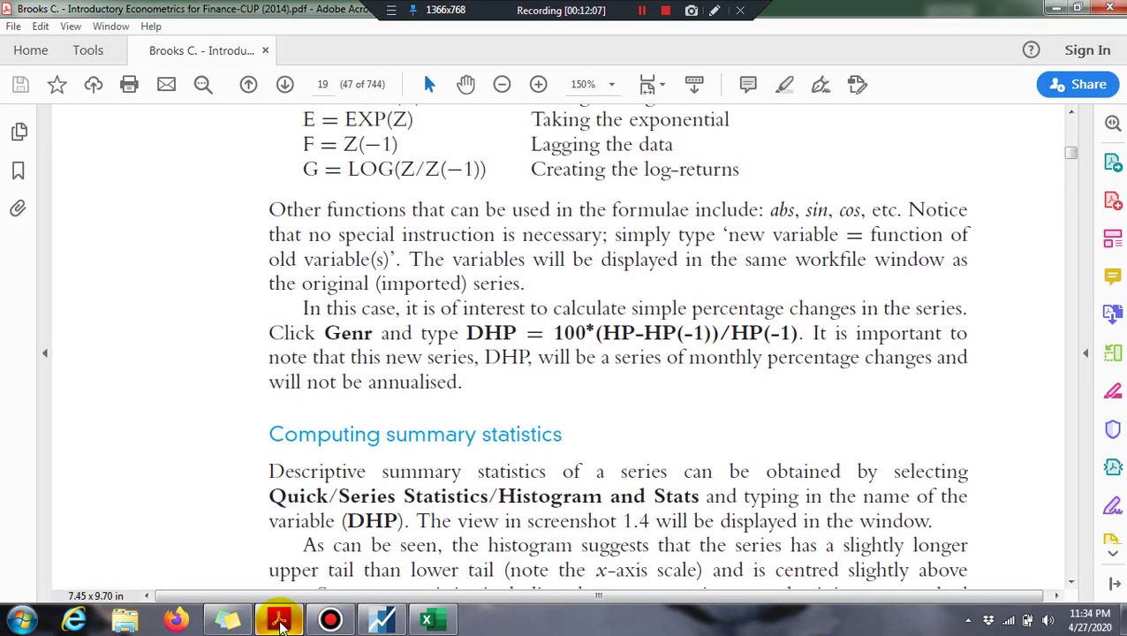
key("Down")
key("Down")
key("Down")
key("Down")
key("Down")
key("Down")
key("Down")
key("Down")
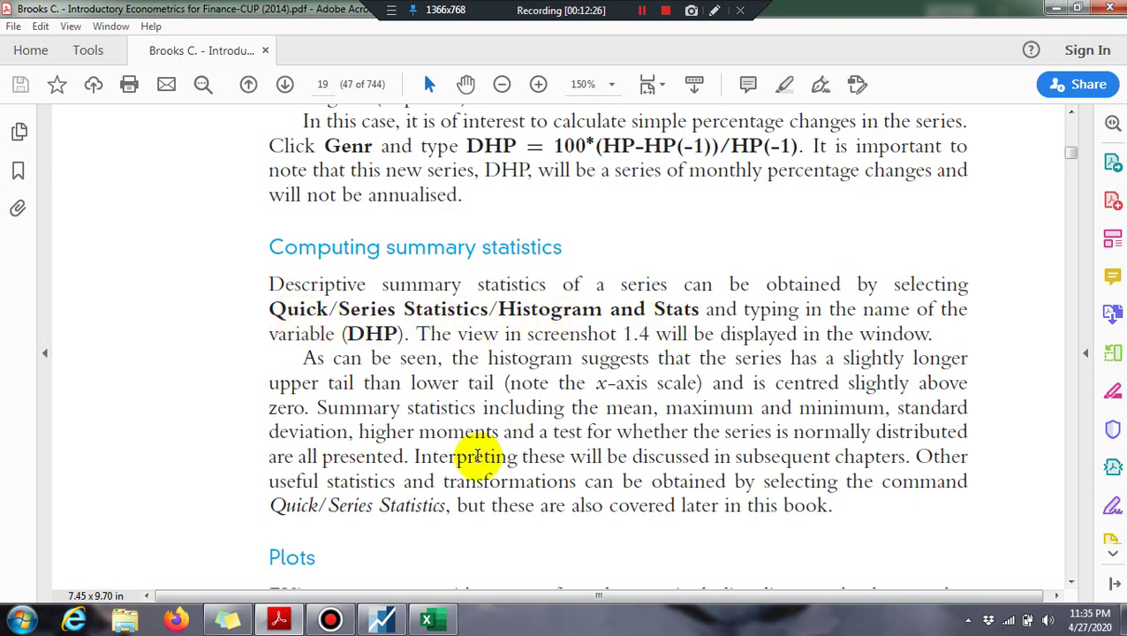
Step: Switch to EViews and start the Histogram and Stats command for a single series
left_click(390, 623)
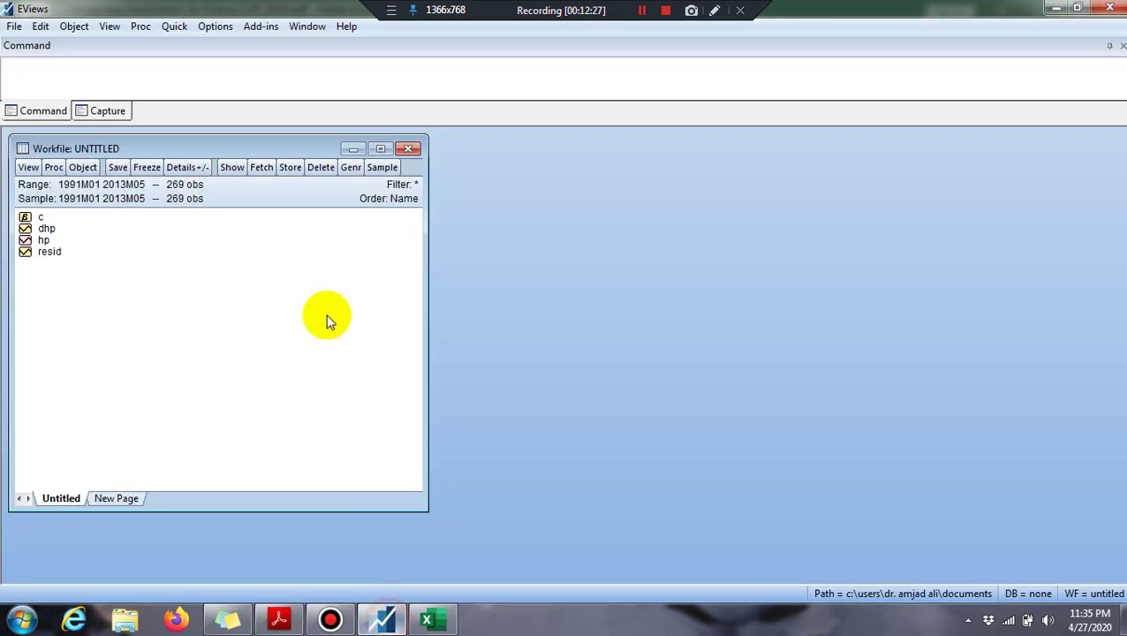
left_click(175, 28)
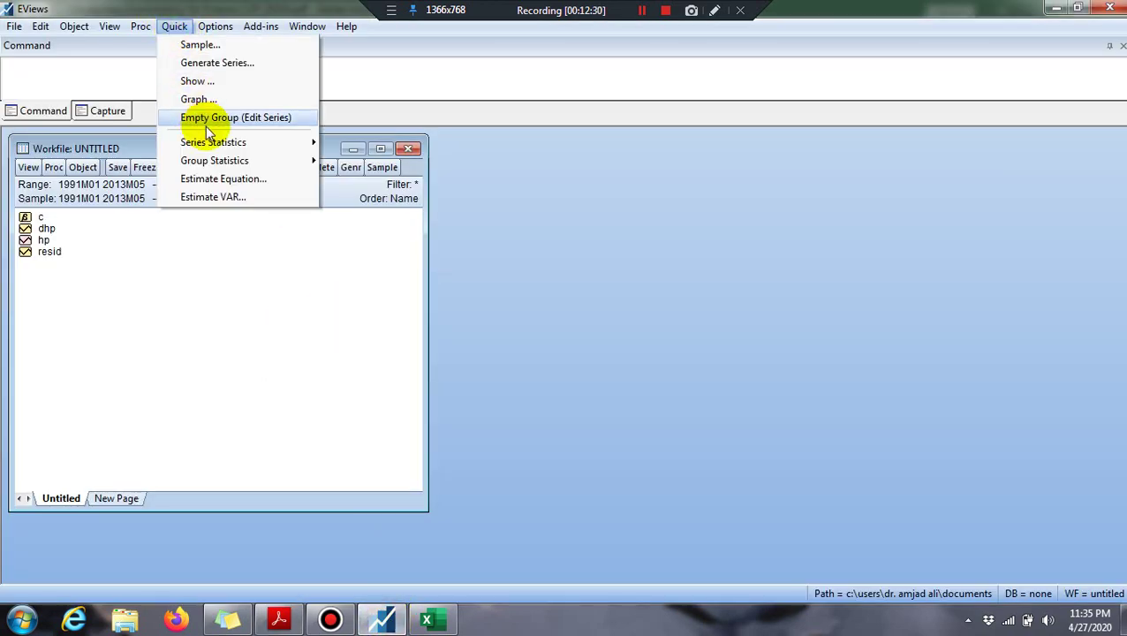
mouse_move(221, 144)
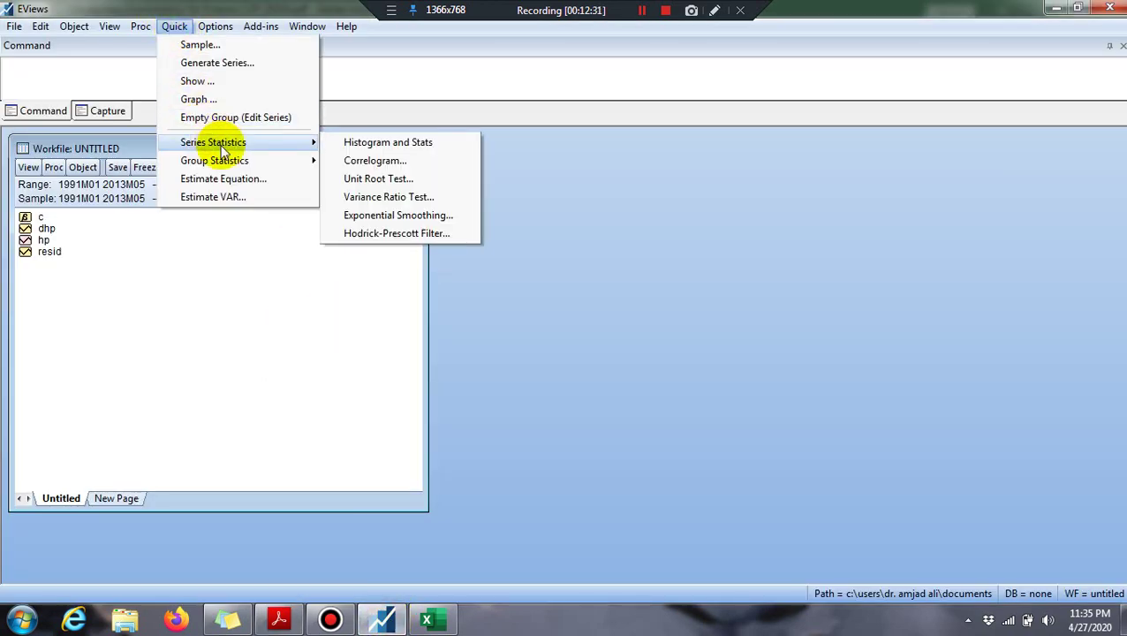
left_click(389, 143)
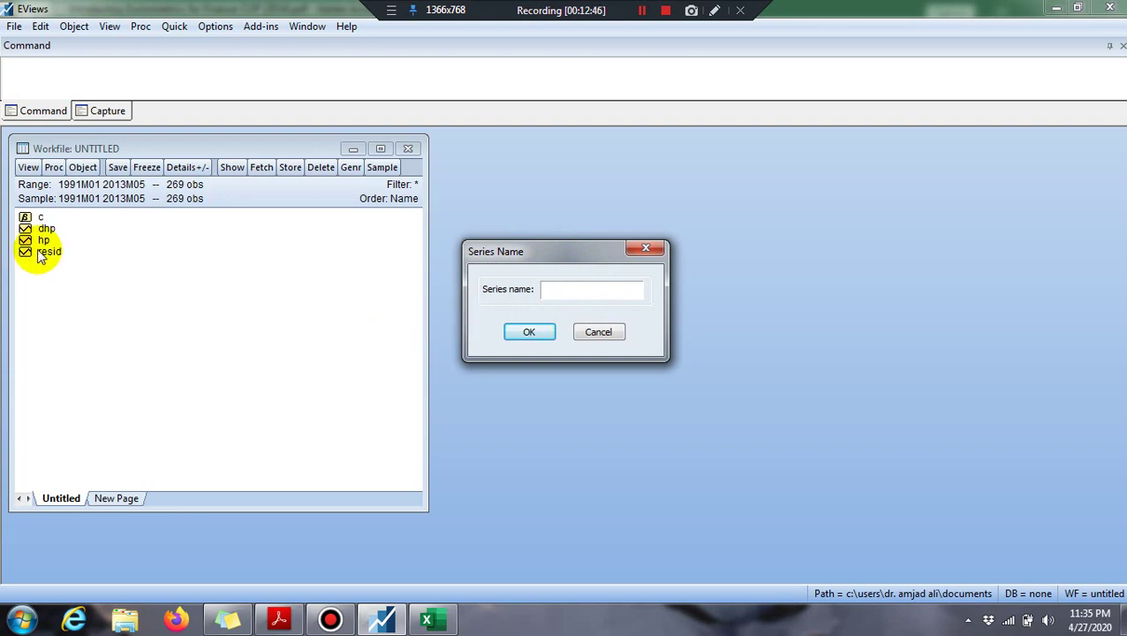
Step: Switch to the textbook PDF and examine the DHP histogram and statistics in screenshot 1.4 on page 20
left_click(281, 620)
scroll(290, 624, "down", 1)
scroll(289, 626, "down", 10)
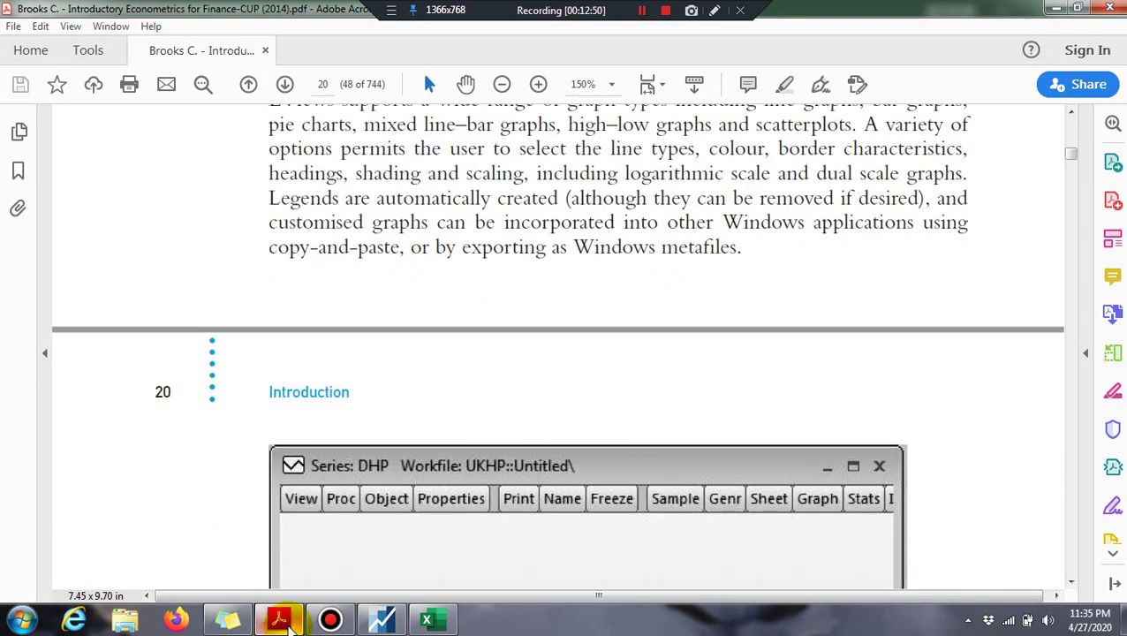
scroll(289, 624, "down", 3)
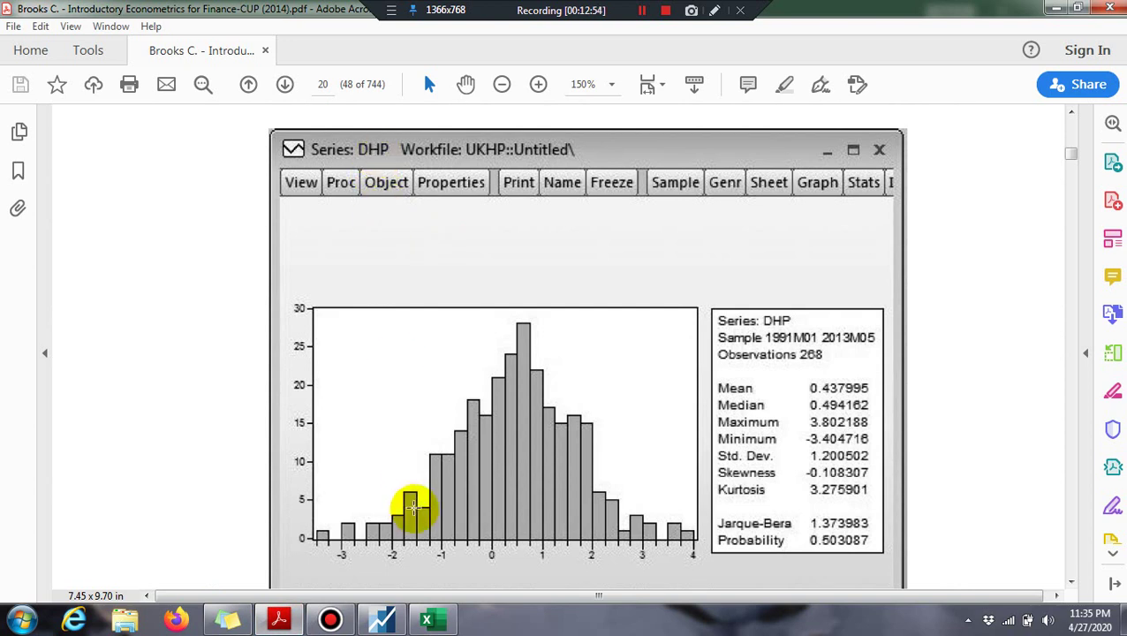
Step: Switch to EViews, display the histogram and statistics for the series dhp, and move the result window clear of the workfile list
left_click(381, 620)
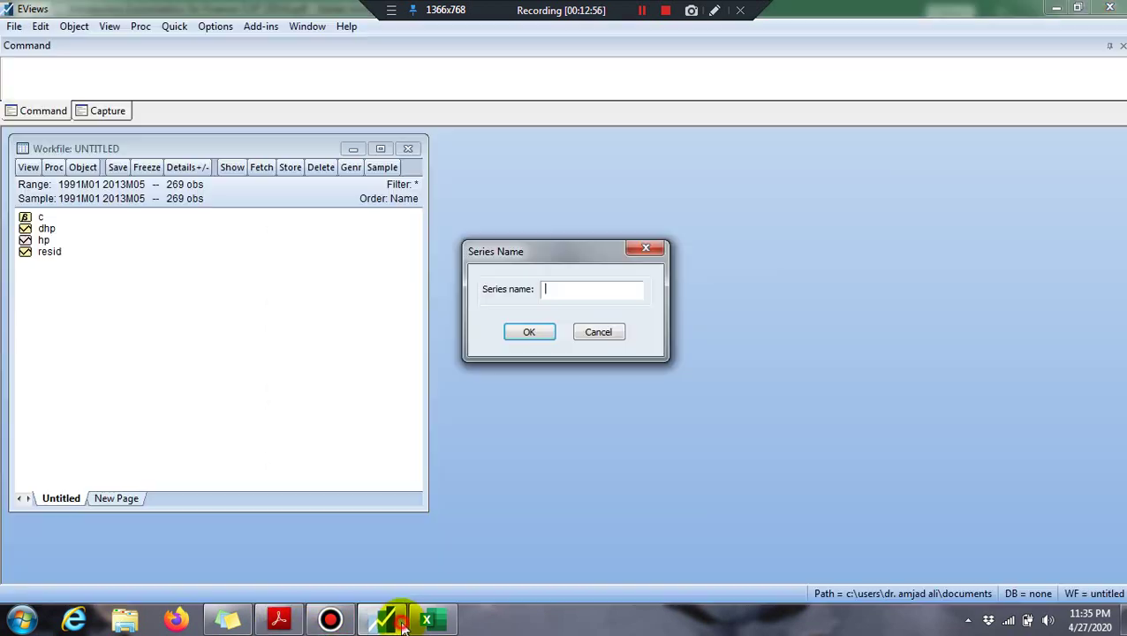
type("dhp")
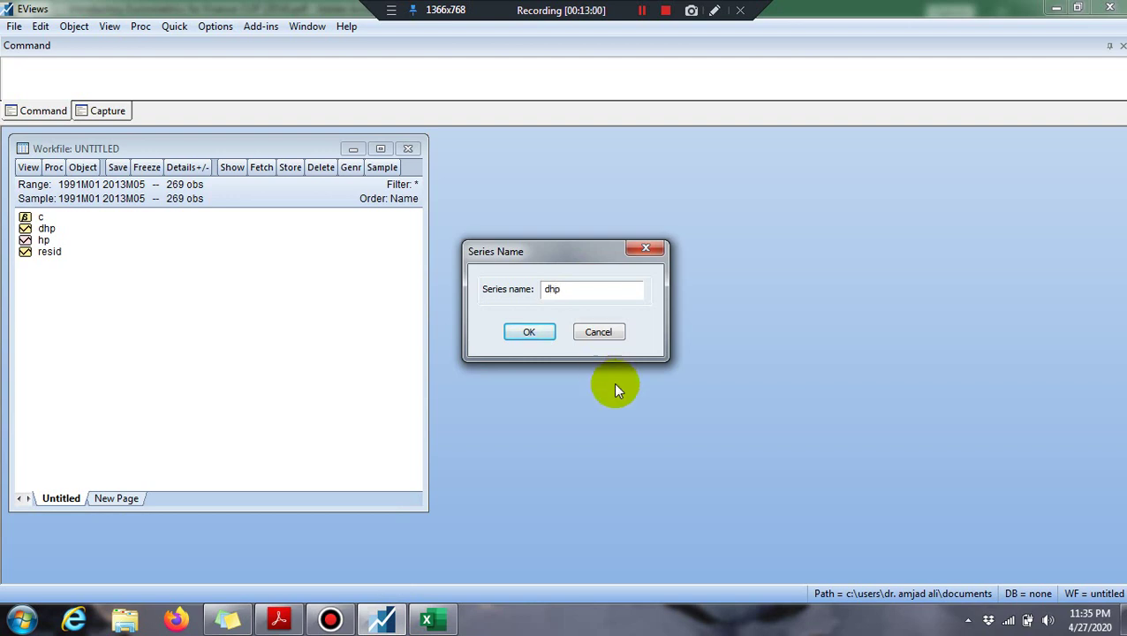
left_click(528, 334)
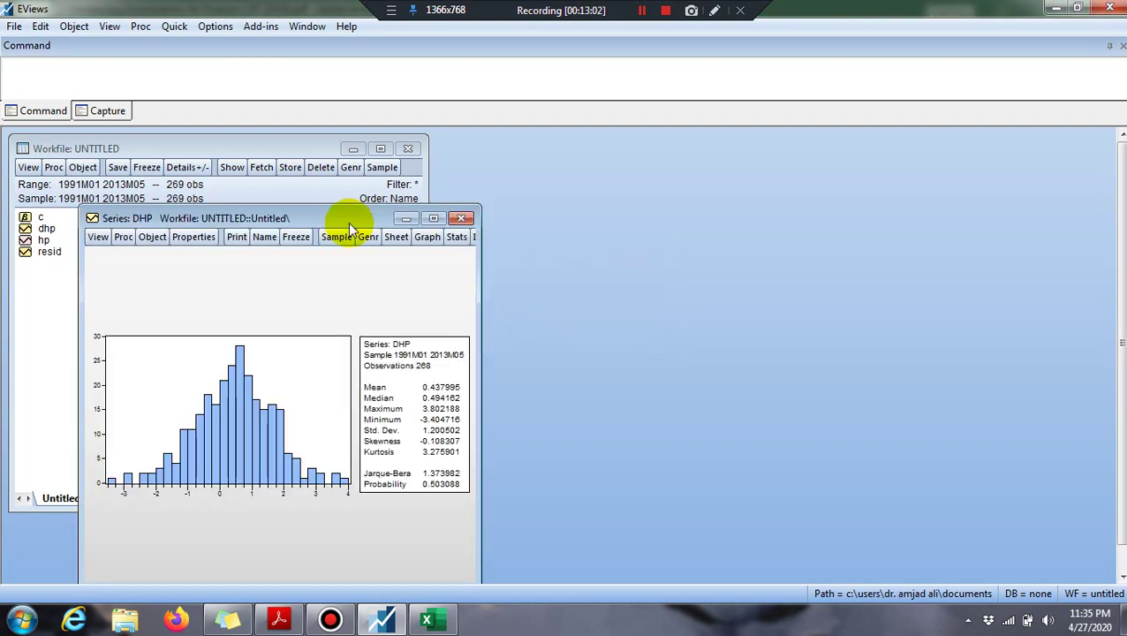
left_click_drag(345, 223, 452, 197)
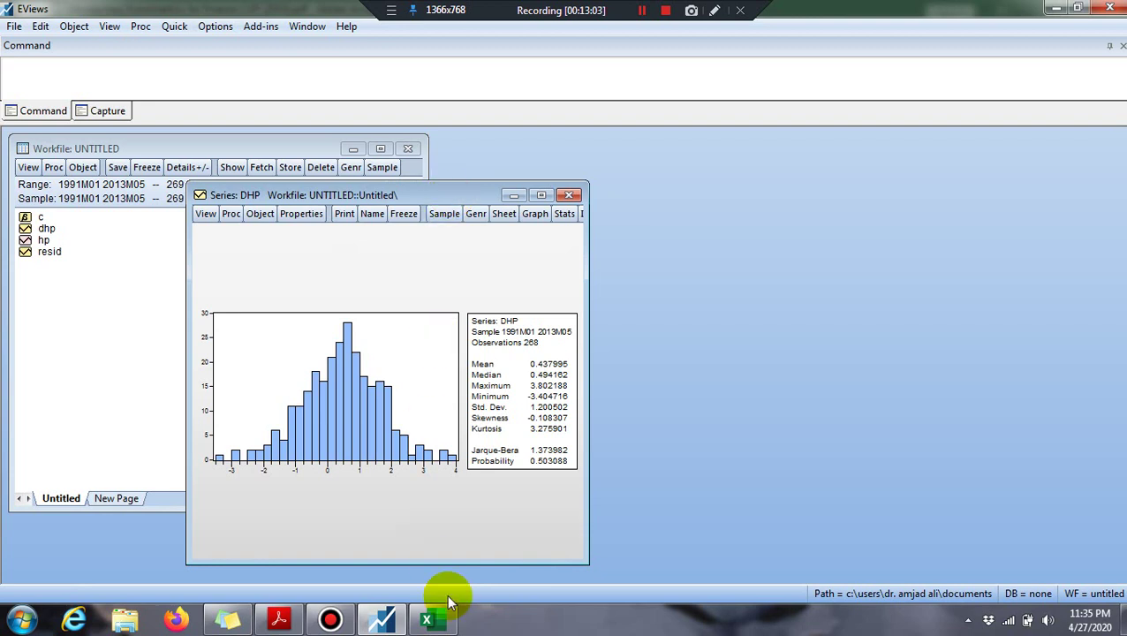
Step: Compare the DHP histogram and summary statistics in EViews with screenshot 1.4 in the textbook PDF
left_click(281, 618)
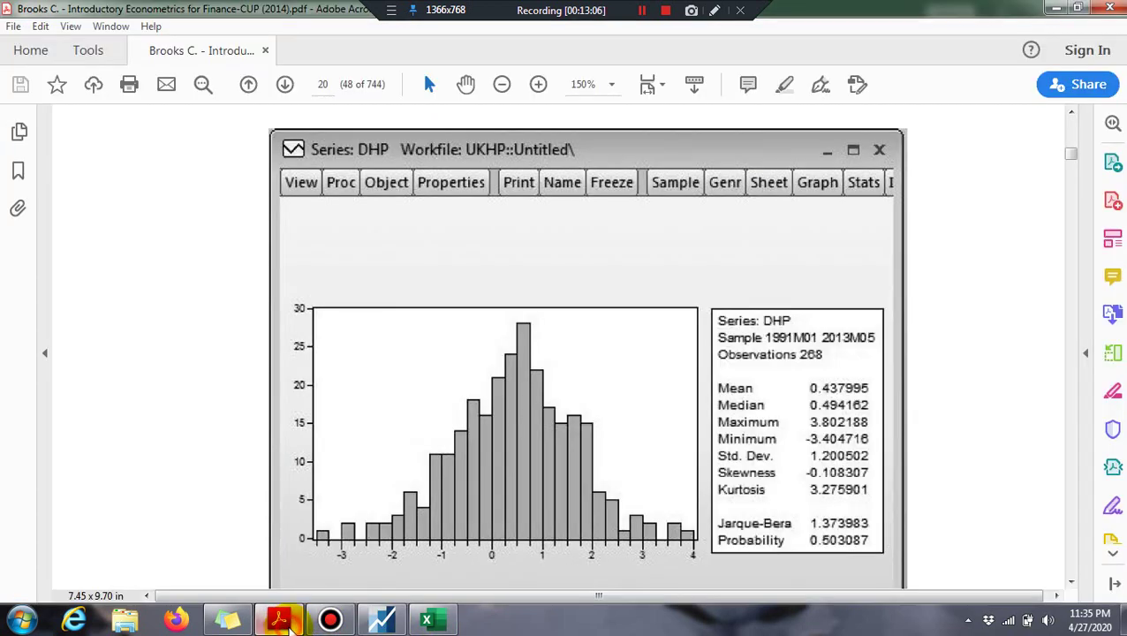
scroll(1009, 372, "down", 2)
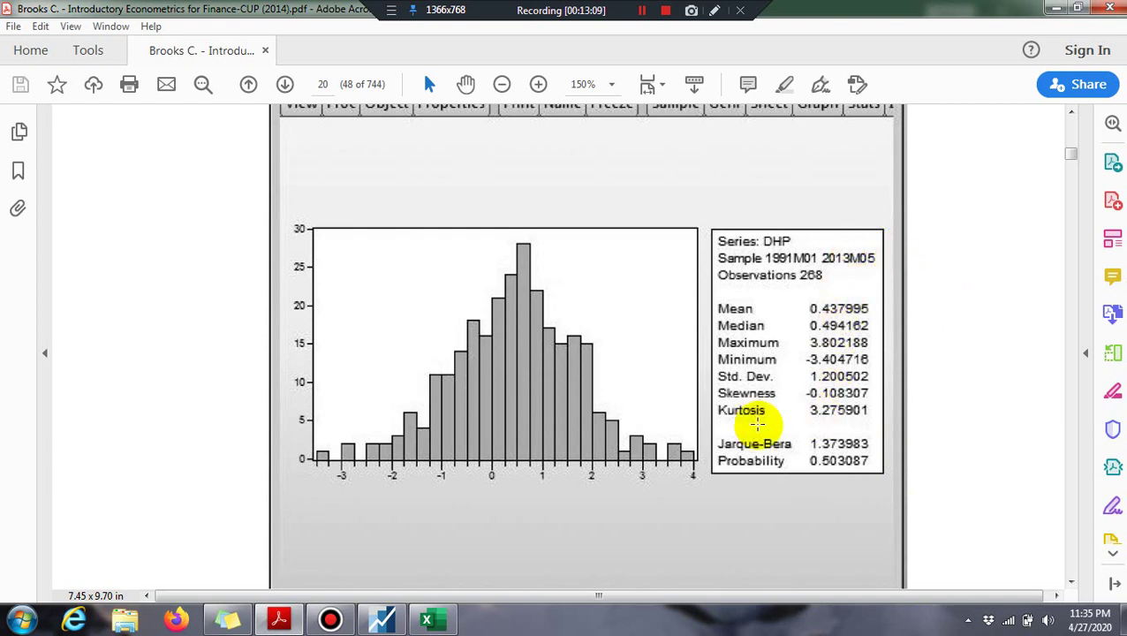
left_click(382, 625)
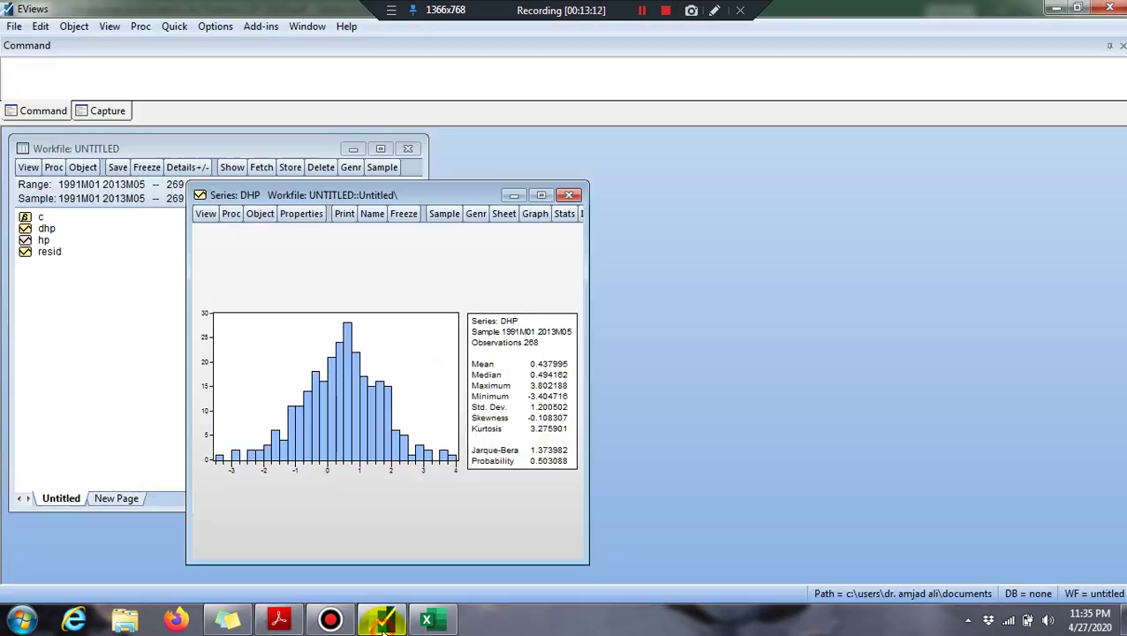
left_click_drag(460, 190, 579, 177)
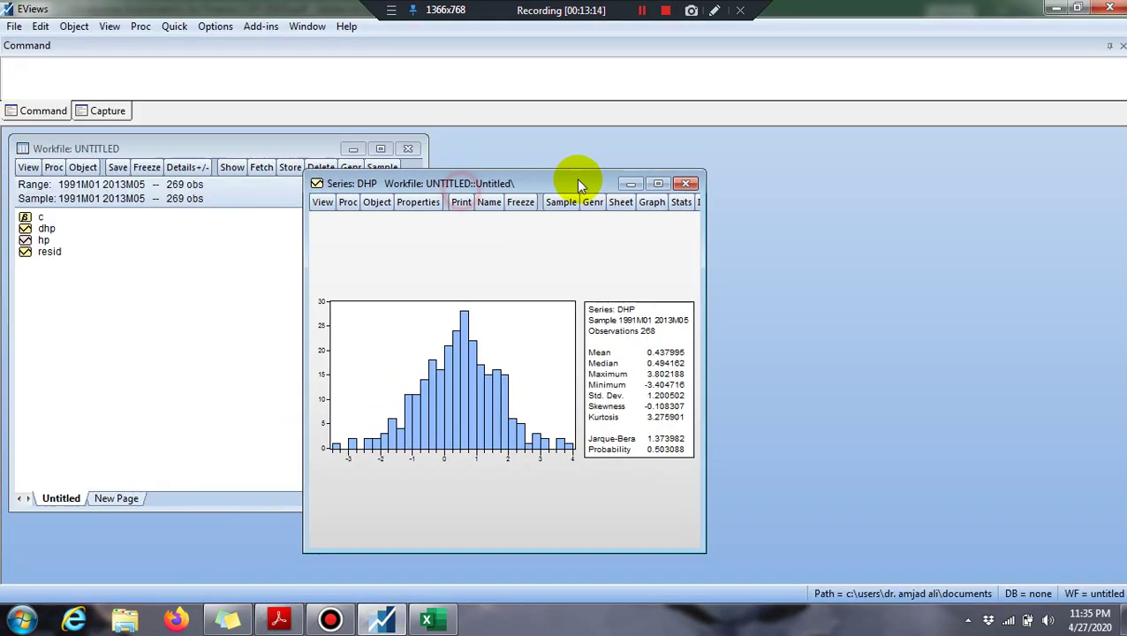
left_click(279, 620)
scroll(626, 351, "down", 1)
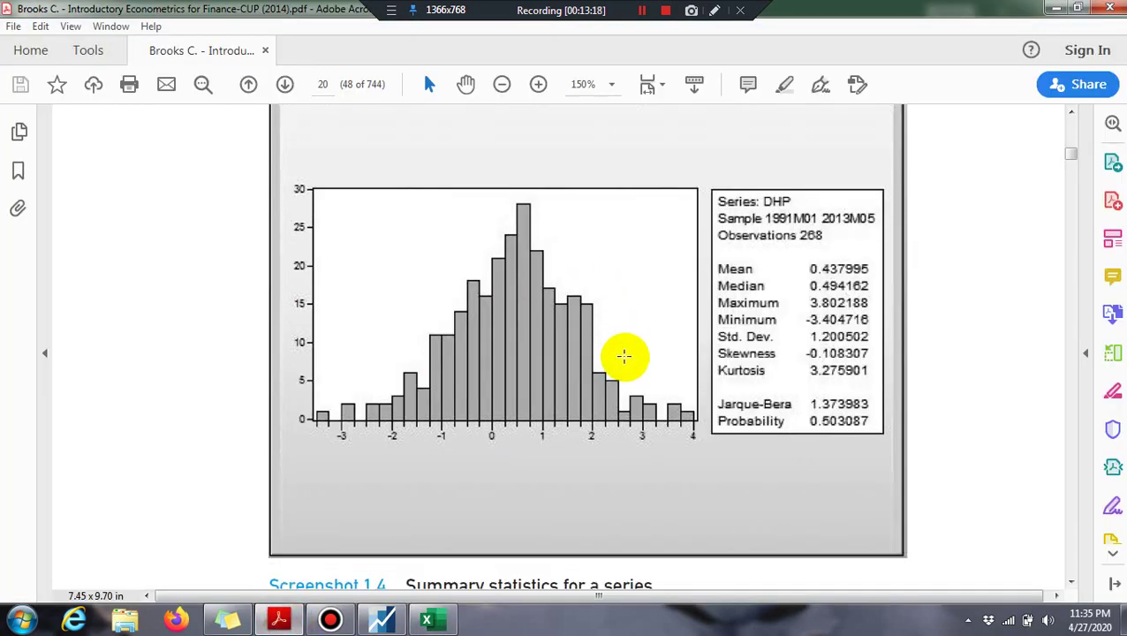
scroll(623, 356, "up", 1)
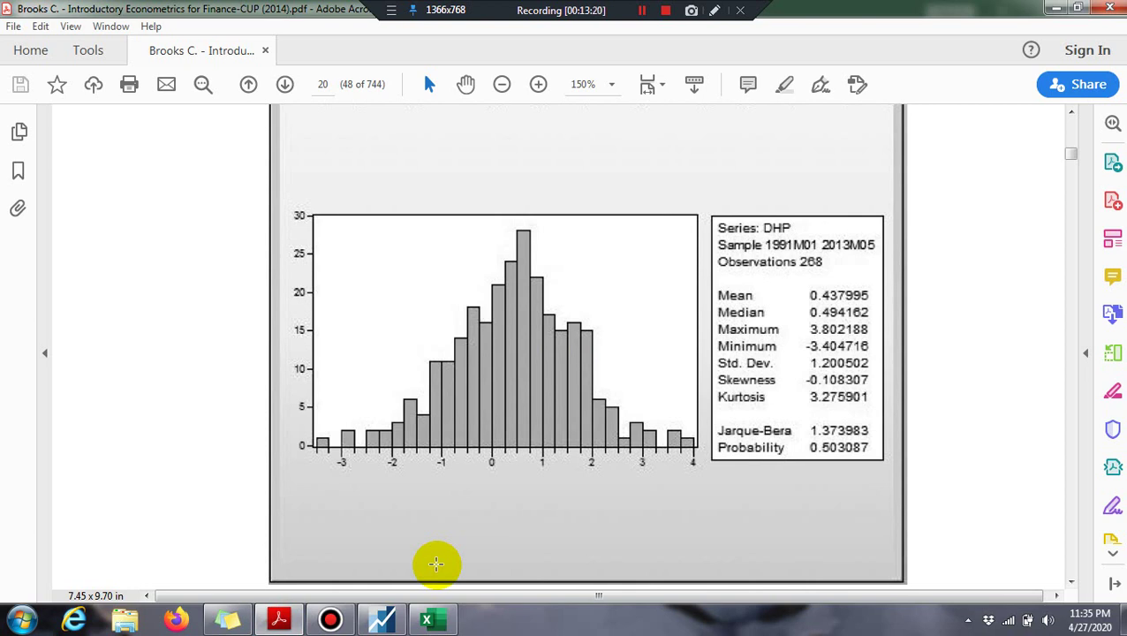
mouse_move(393, 618)
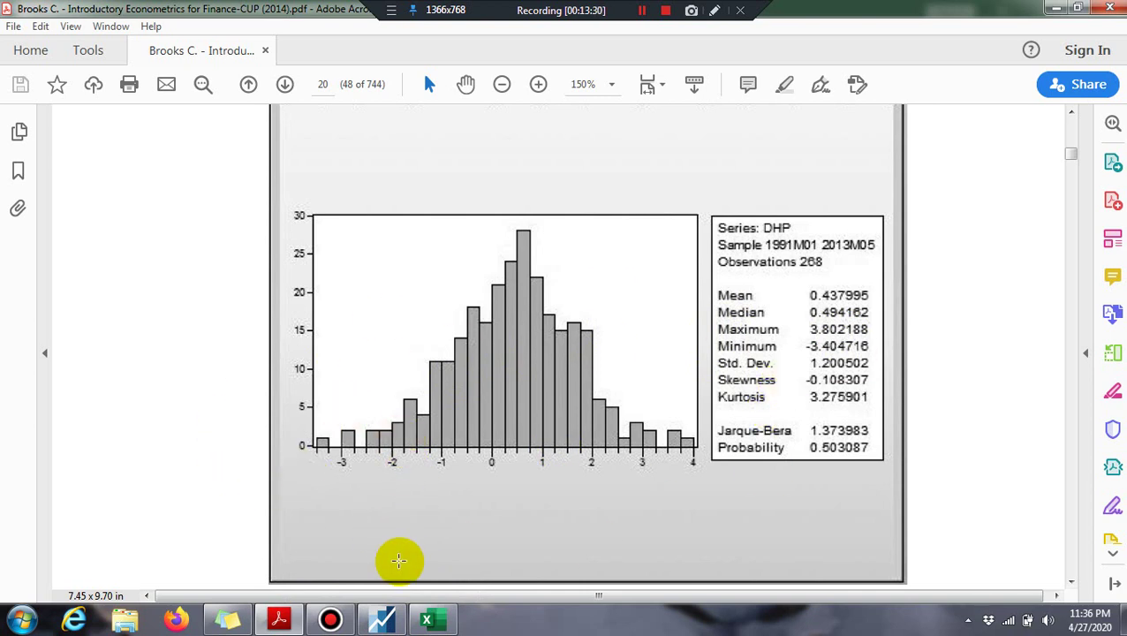
left_click(394, 621)
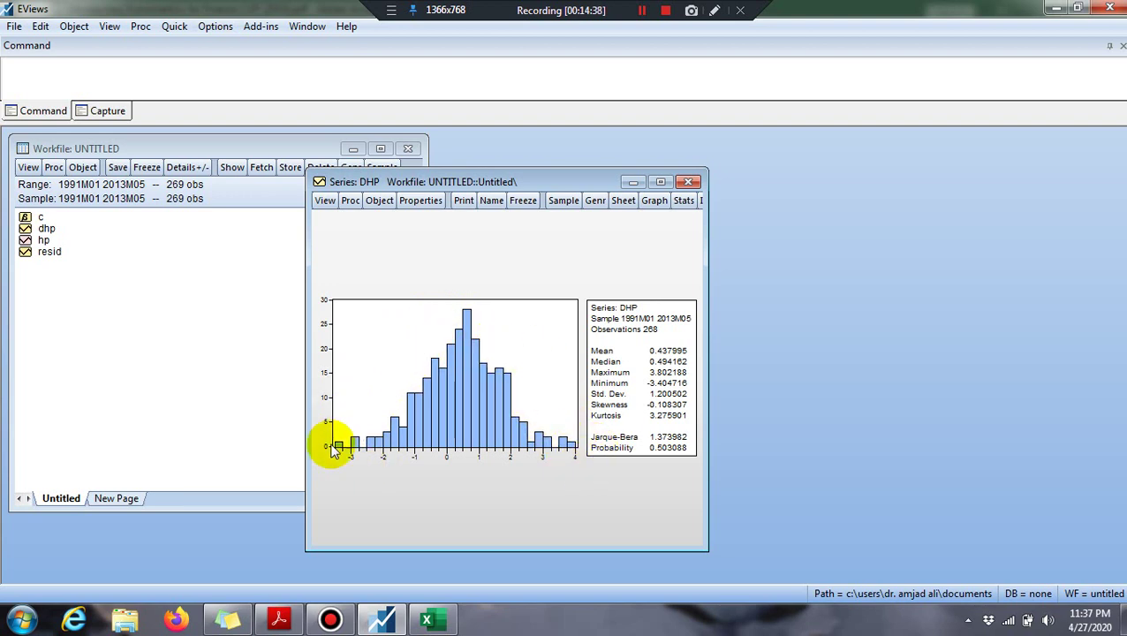
Step: Switch to the textbook PDF, read the instructions for plotting HP with Quick/Graph on page 20, and return to EViews
left_click(279, 619)
key("Down")
key("Down")
key("Down")
key("Down")
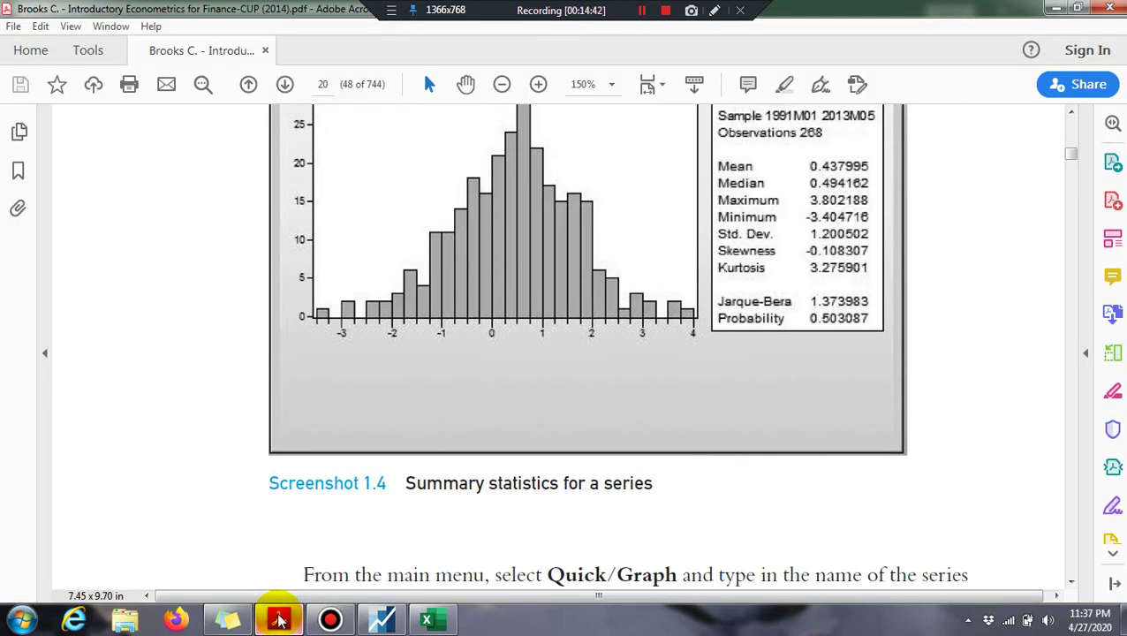
key("Down")
key("Down")
key("Down")
key("Down")
key("Down")
key("Down")
key("Down")
key("Down")
key("Down")
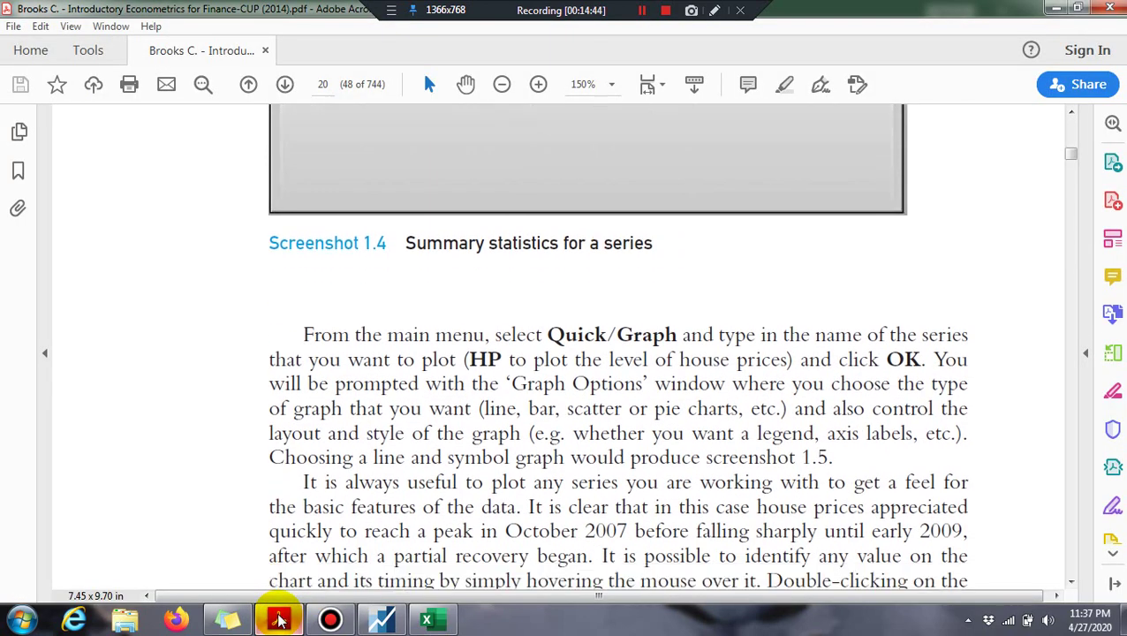
key("Down")
key("Down")
key("Down")
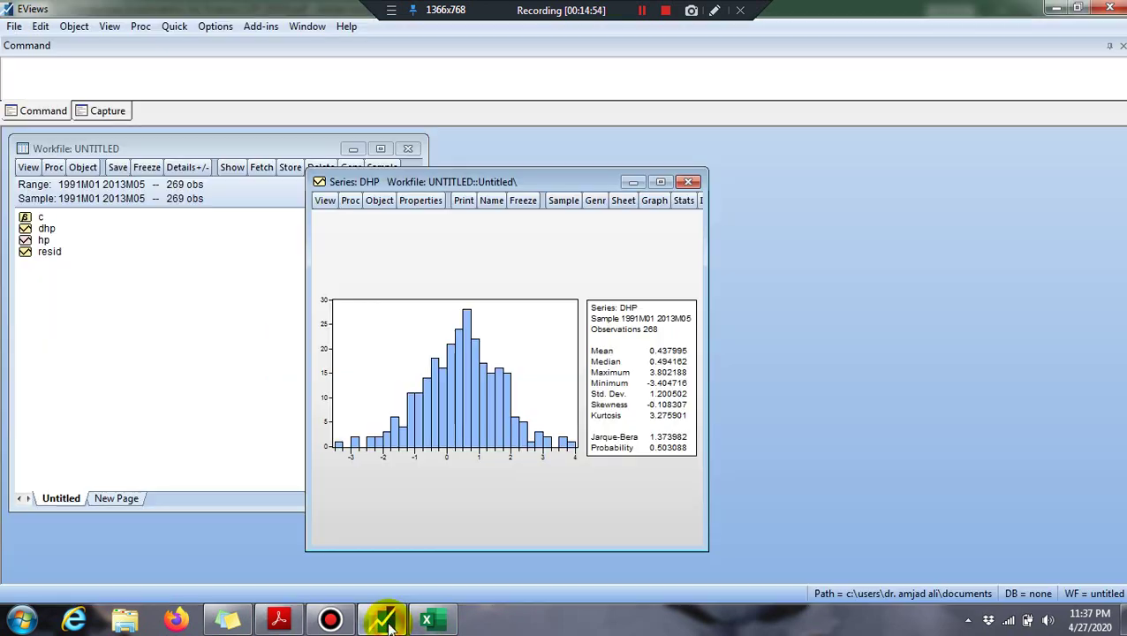
left_click(381, 619)
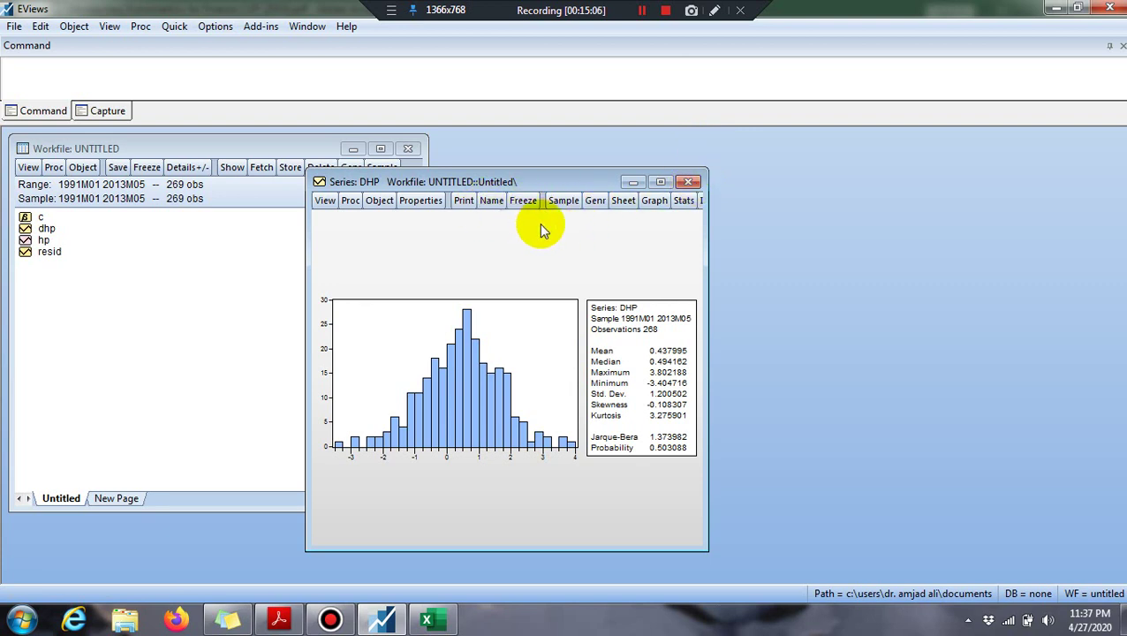
Step: Freeze the DHP histogram as a graph and delete the untitled graph, doing this twice
left_click(530, 202)
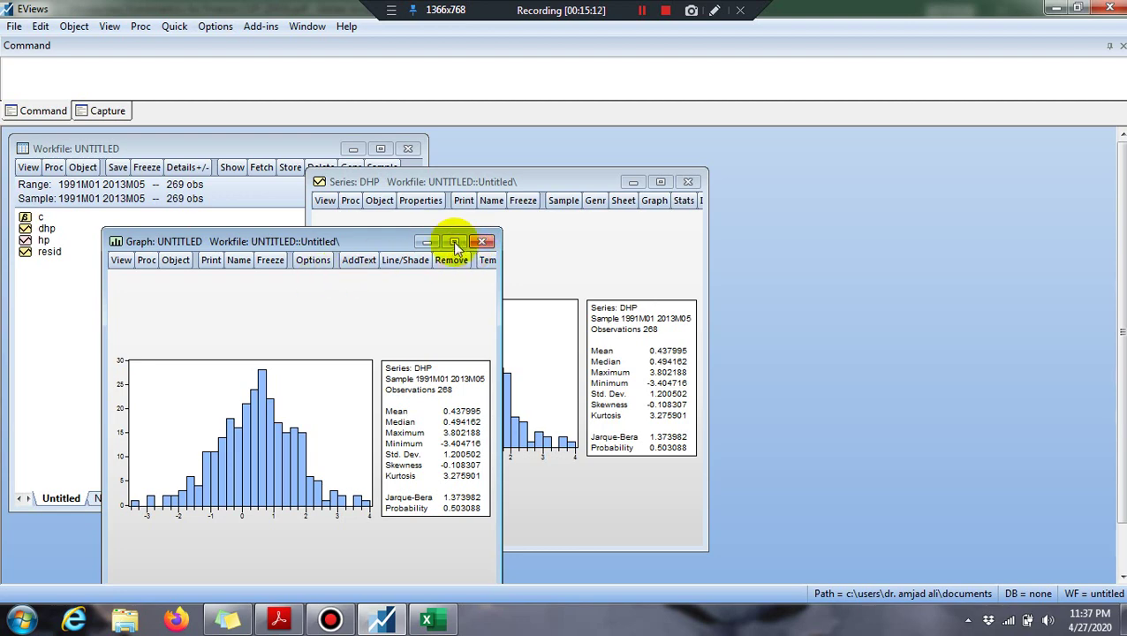
left_click(483, 241)
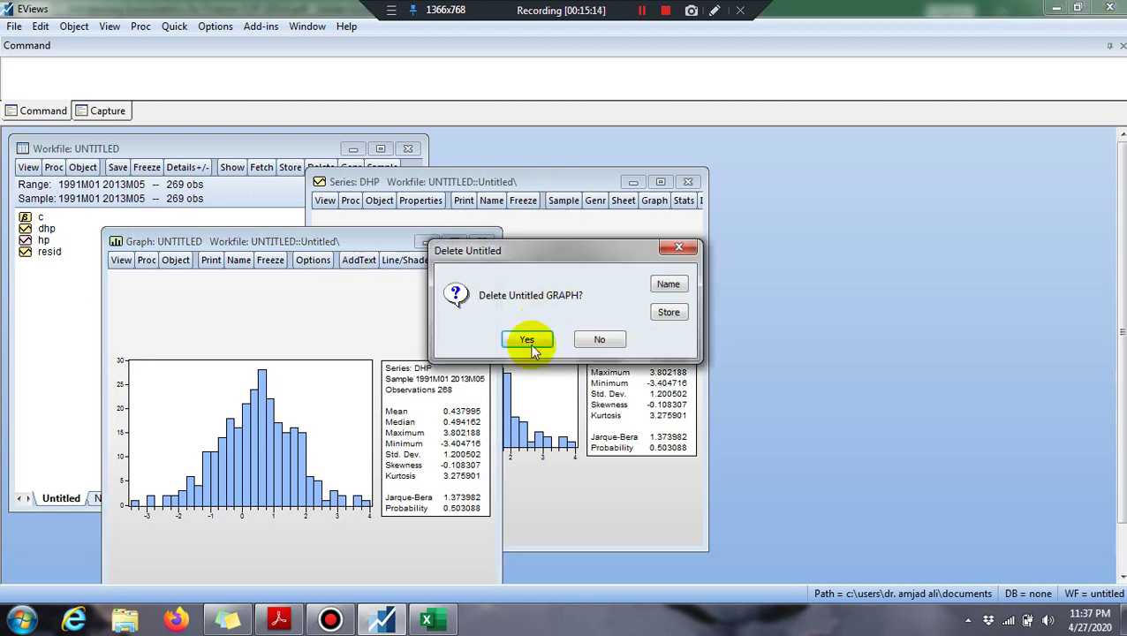
left_click(528, 340)
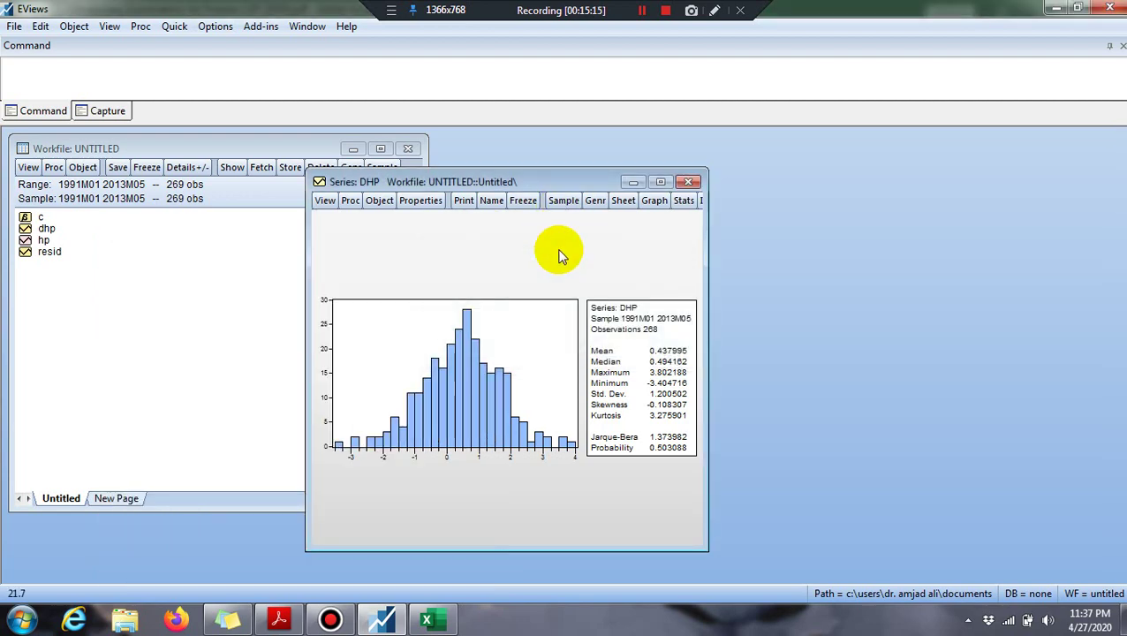
left_click(535, 203)
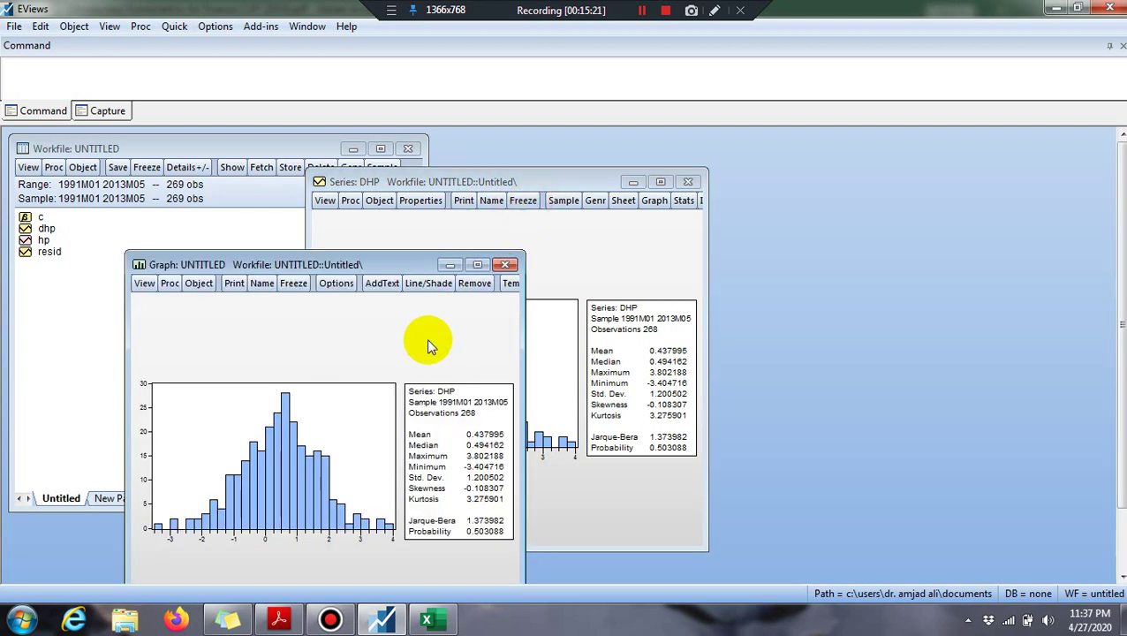
left_click(501, 269)
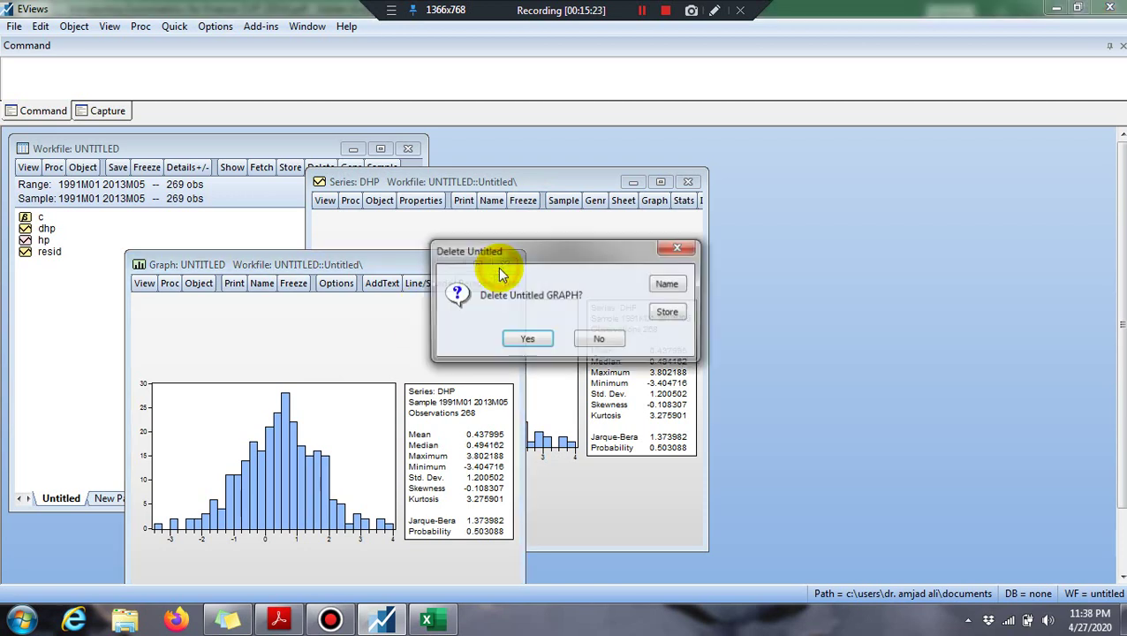
left_click(539, 342)
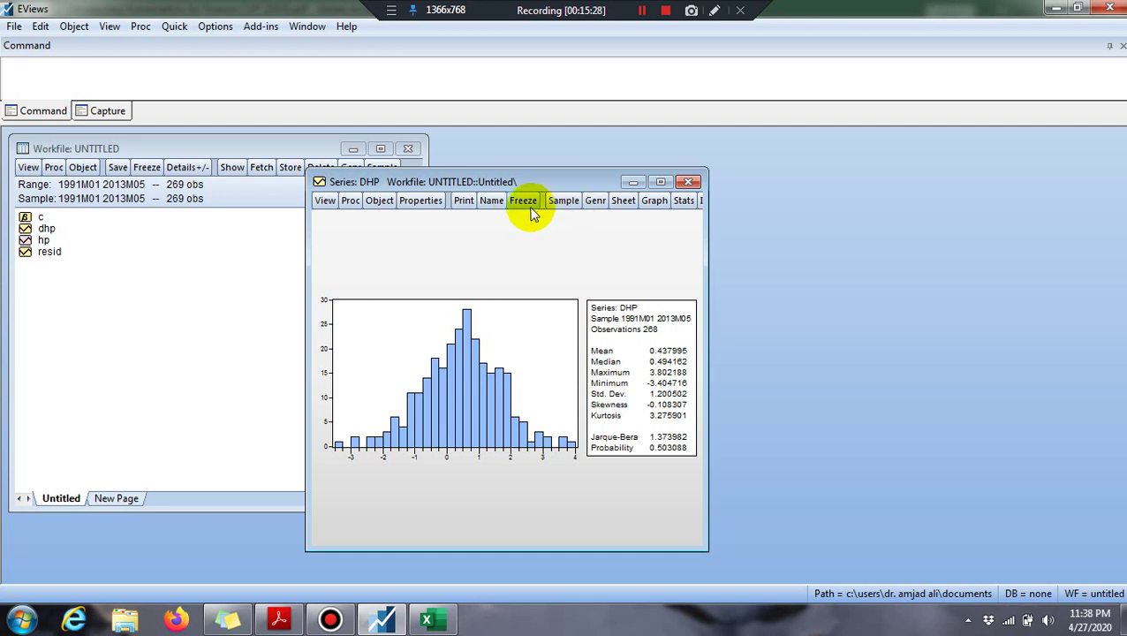
Step: Rename the DHP series as dhp1 and open it from the workfile
left_click(486, 202)
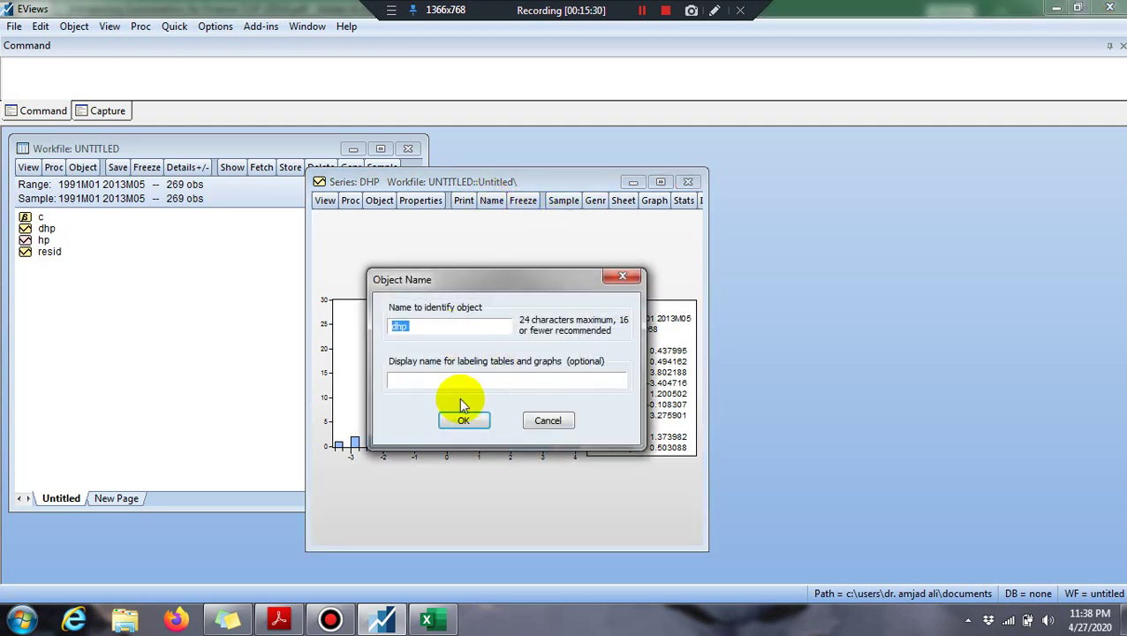
left_click(472, 334)
type("5")
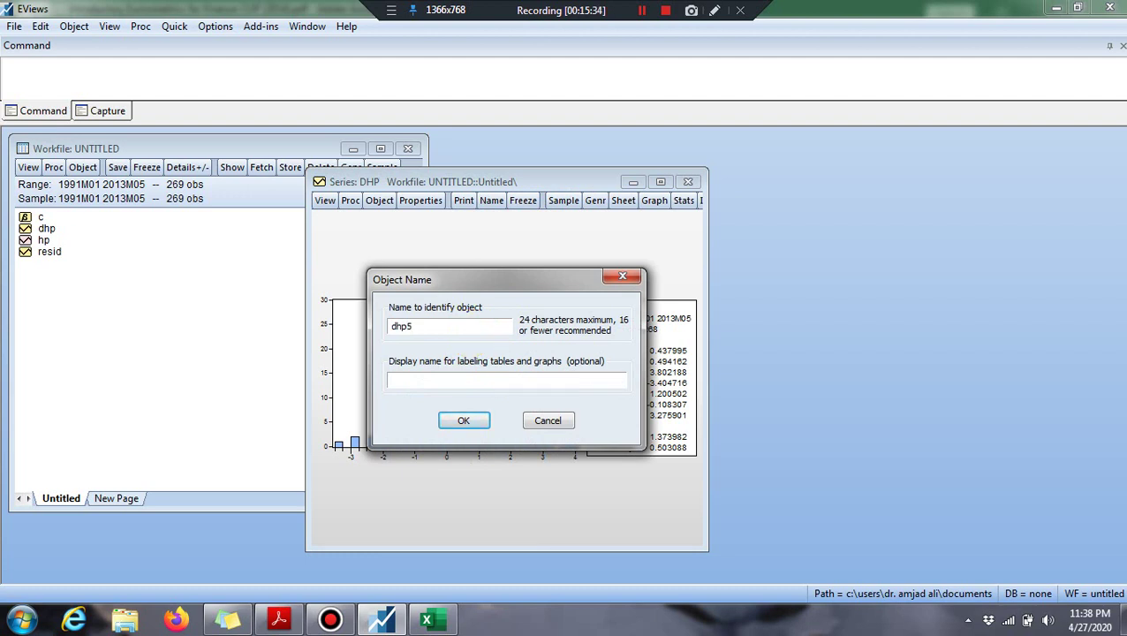
left_click(451, 416)
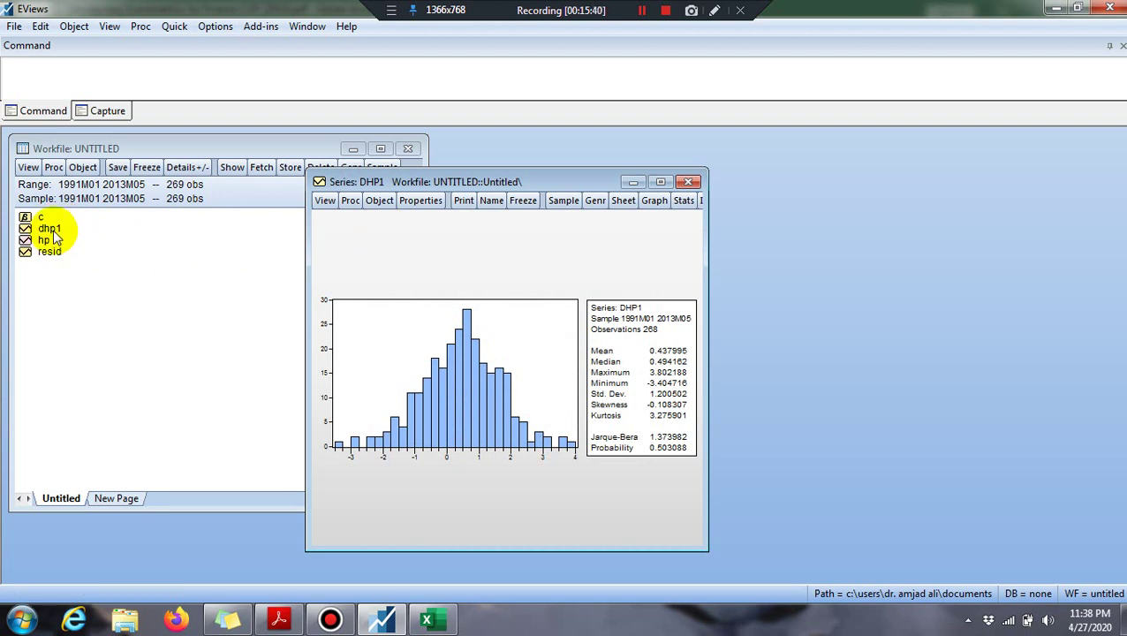
double_click(53, 231)
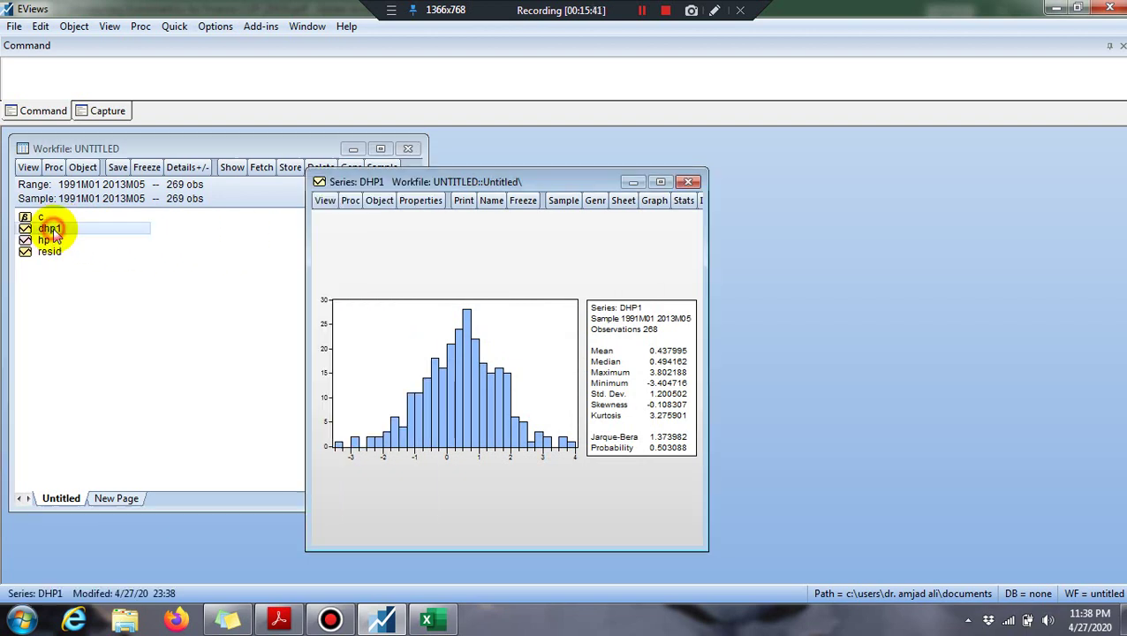
Step: Close the dhp1 series window and switch to the textbook PDF to examine the Average House Price line graph on page 21
left_click(694, 179)
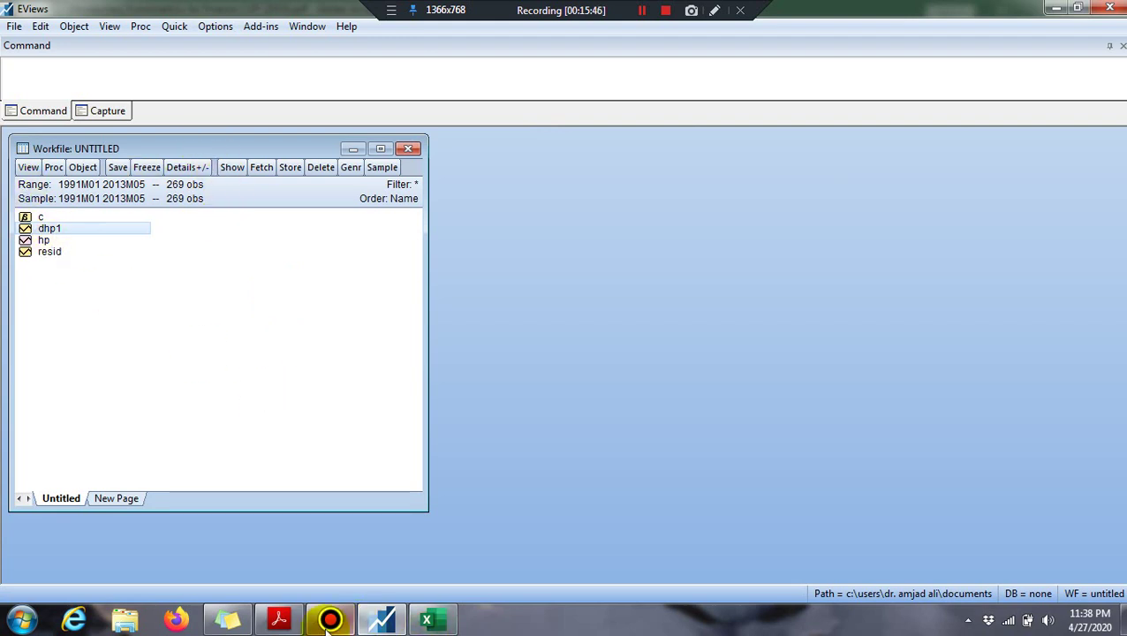
left_click(279, 620)
scroll(883, 283, "down", 2)
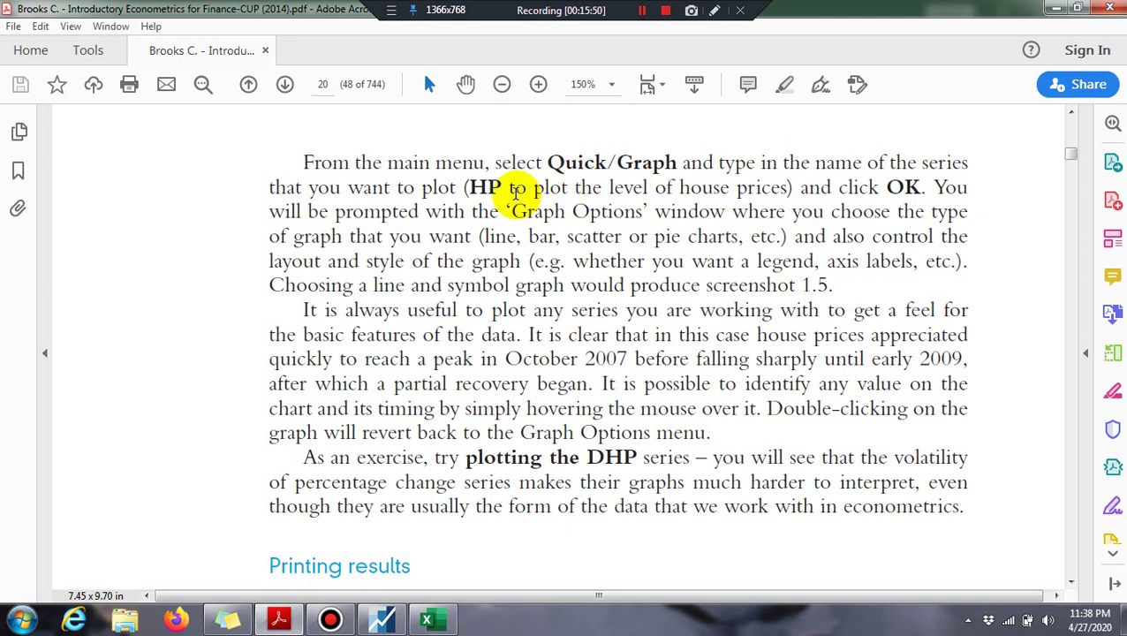
scroll(516, 190, "down", 8)
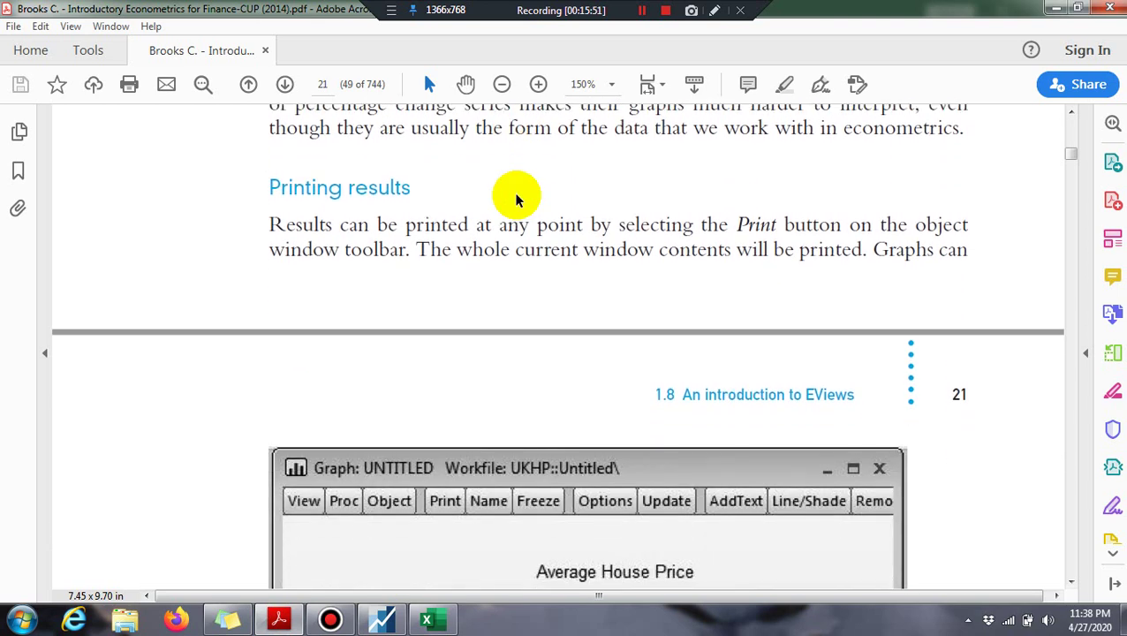
scroll(516, 200, "down", 6)
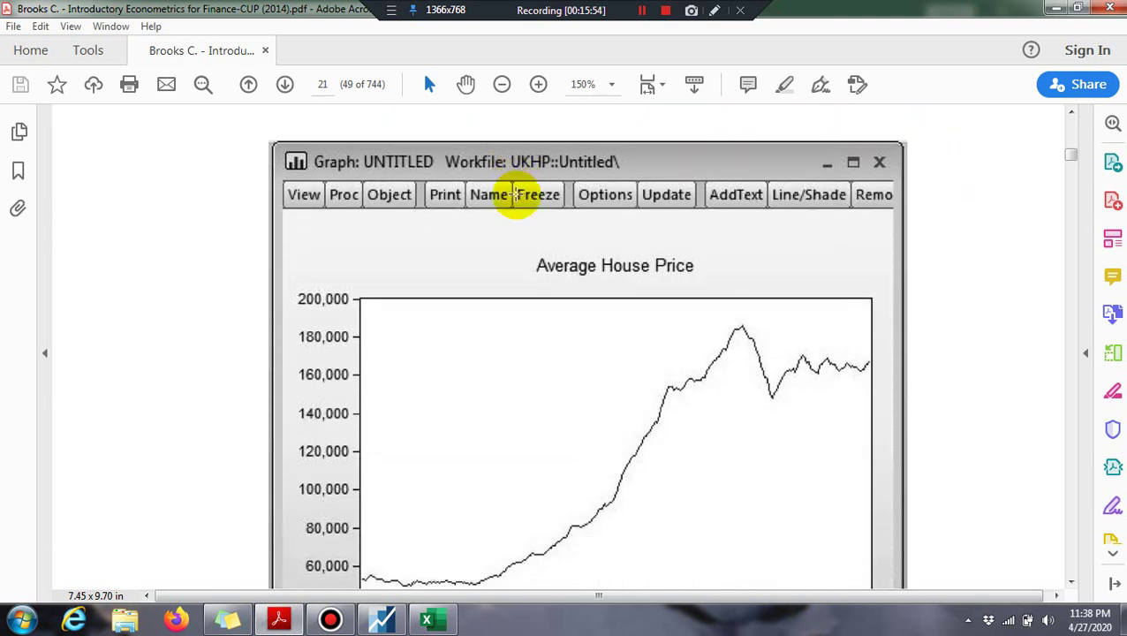
scroll(517, 190, "down", 1)
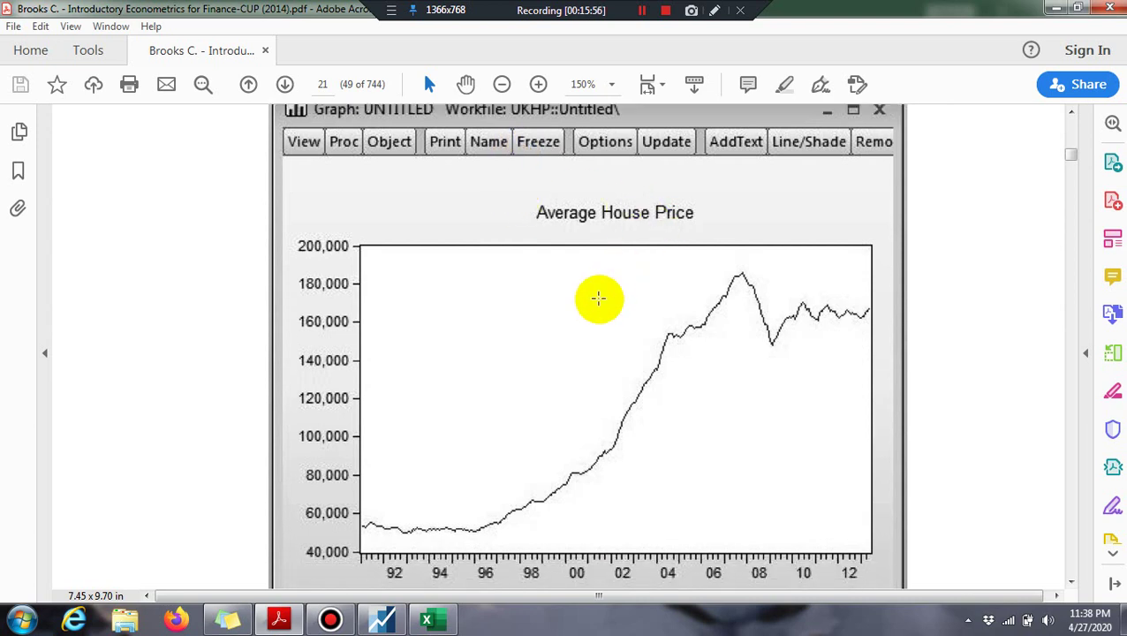
Step: Return to EViews and plot the hp series as a Line & Symbol graph of raw data, placing its window beside the workfile's object list
left_click(380, 621)
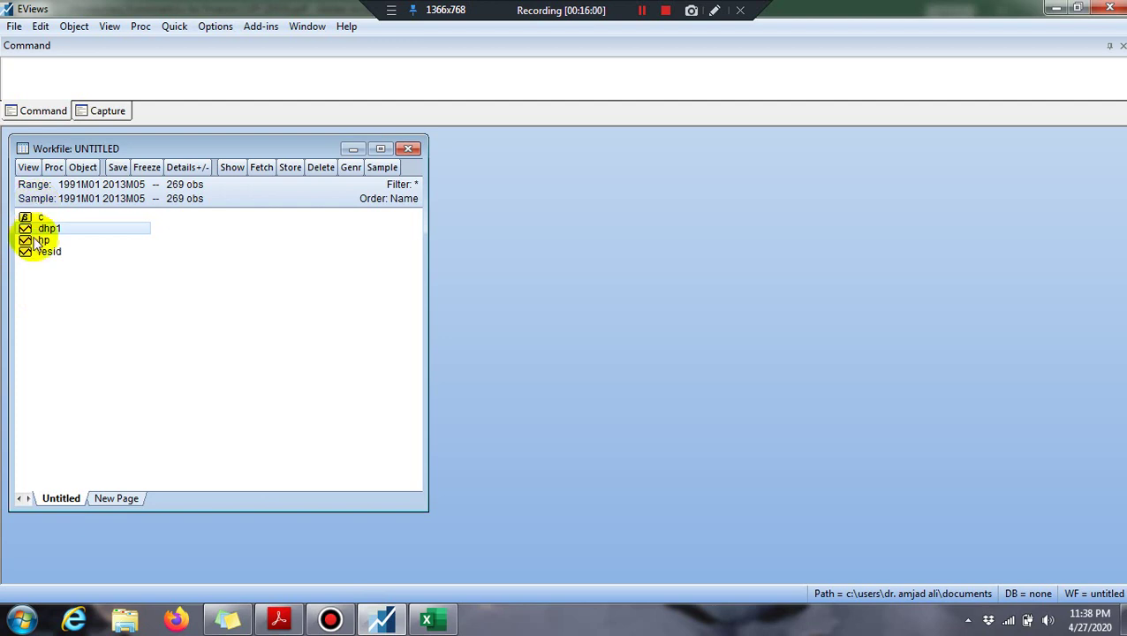
left_click(174, 29)
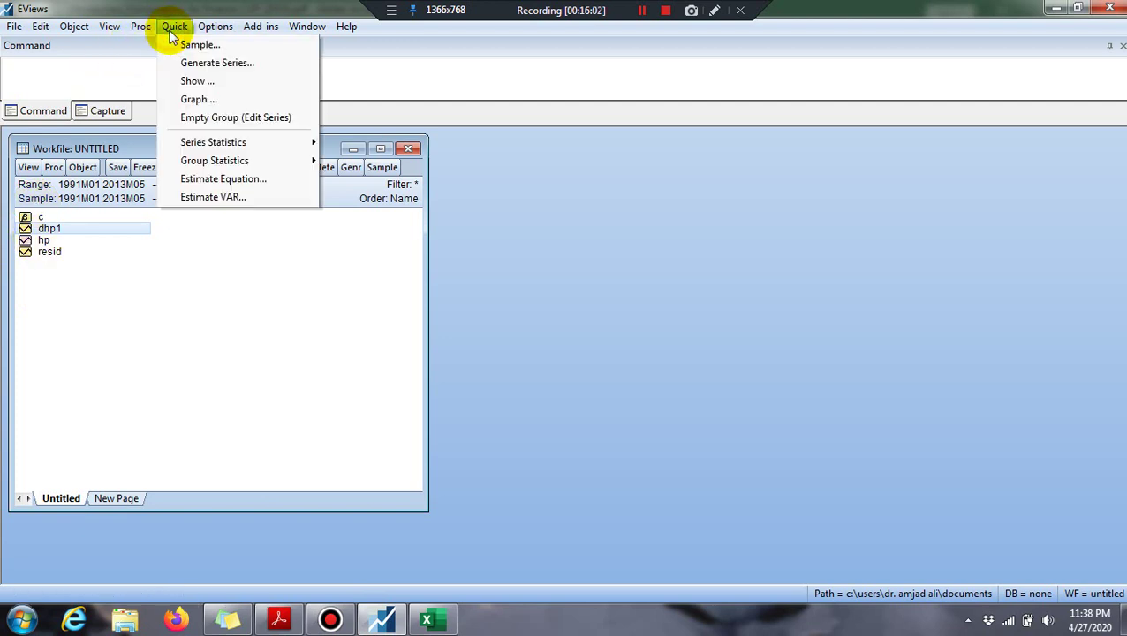
left_click(203, 100)
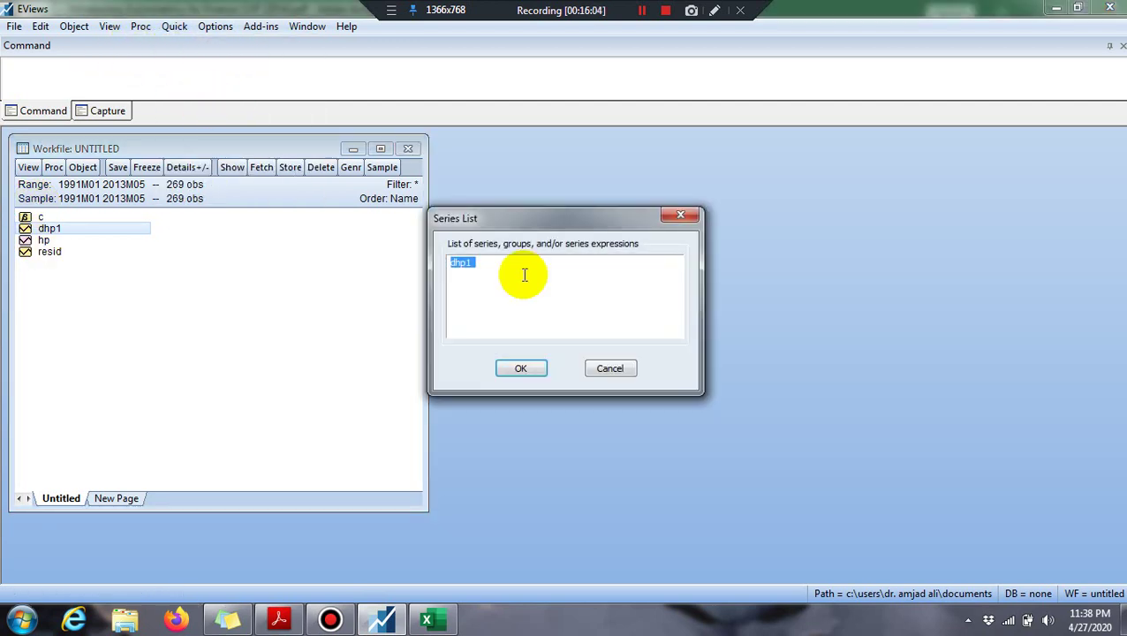
left_click(481, 262)
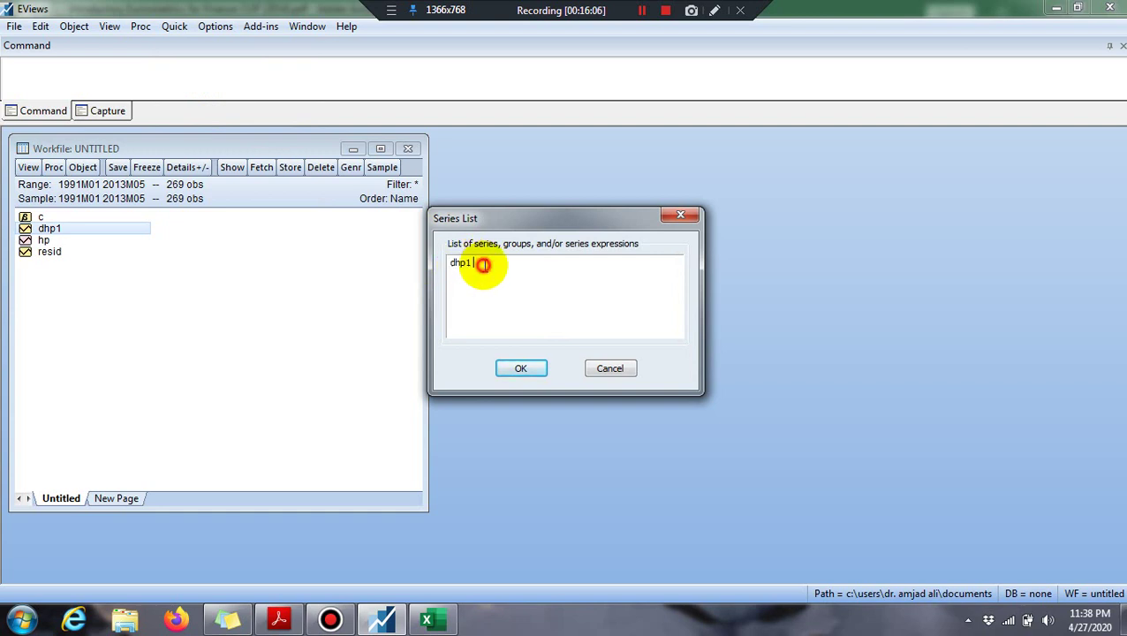
key("BackSpace")
type("h")
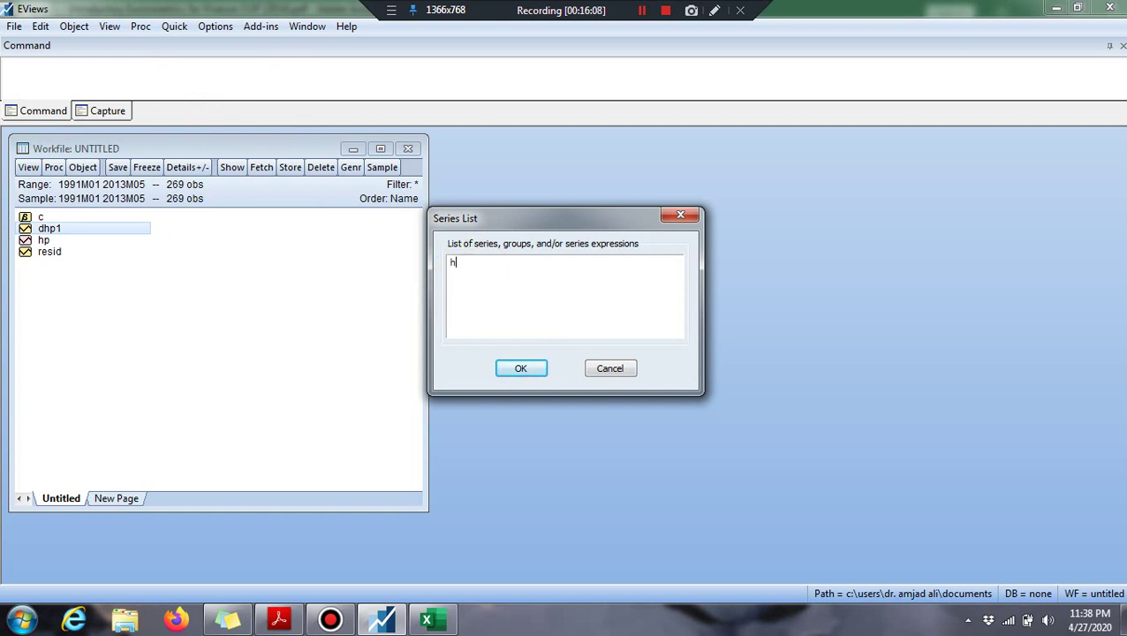
type("p")
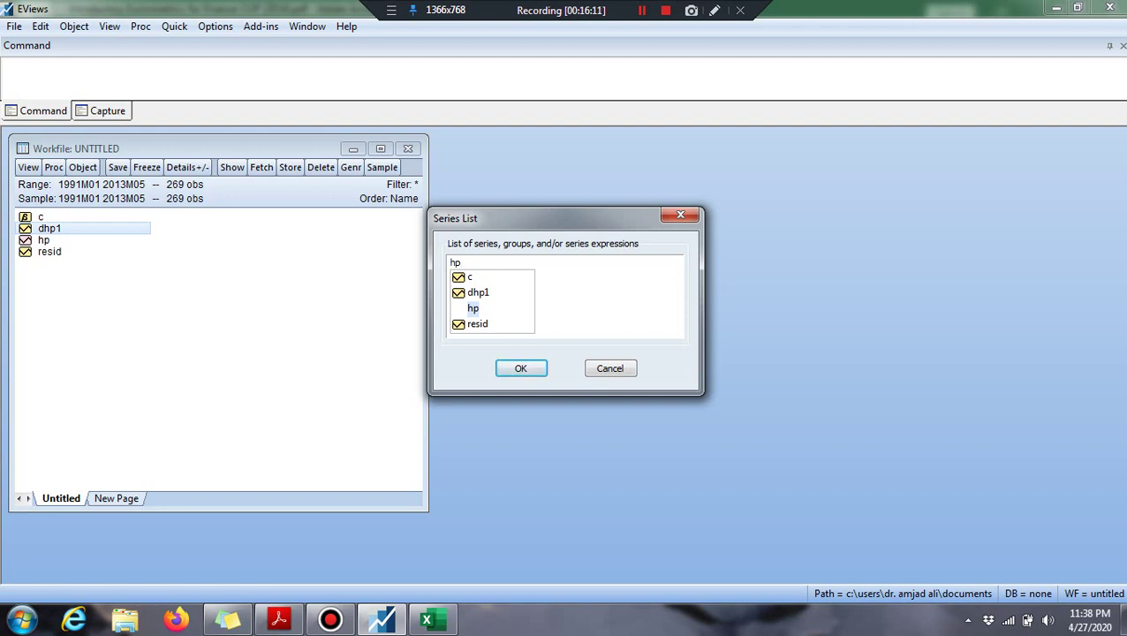
left_click(525, 365)
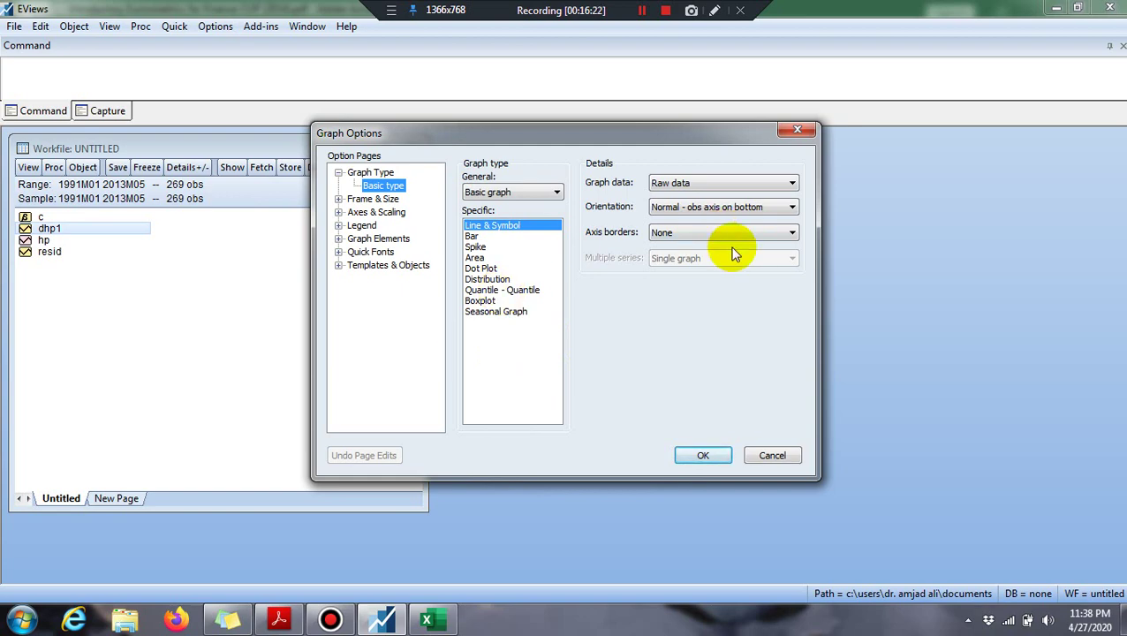
left_click(700, 455)
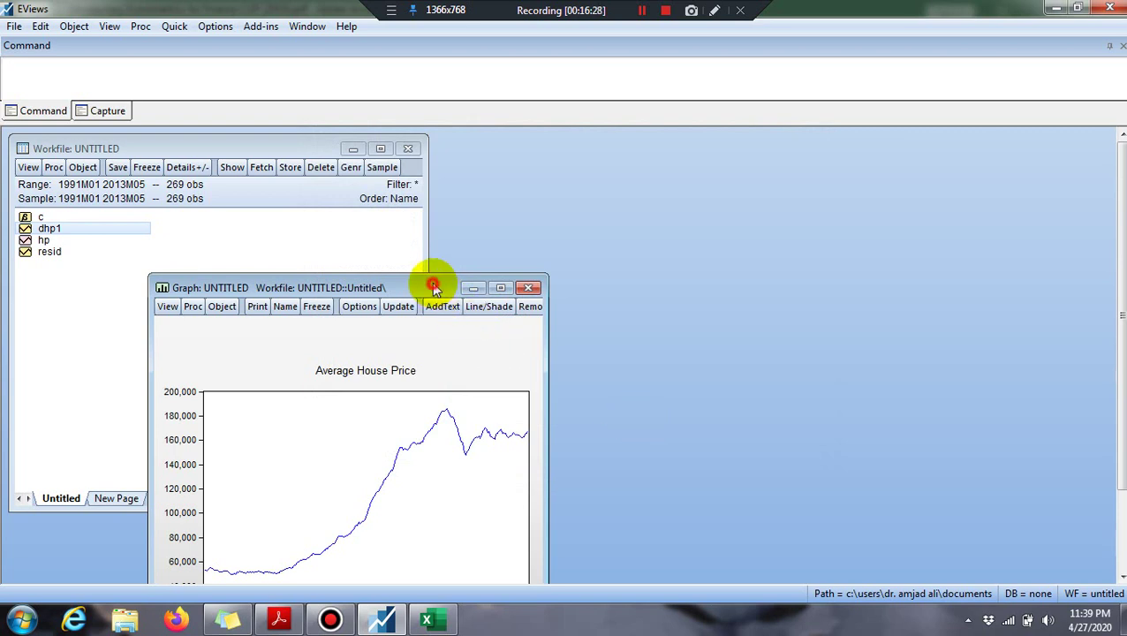
left_click_drag(433, 287, 635, 141)
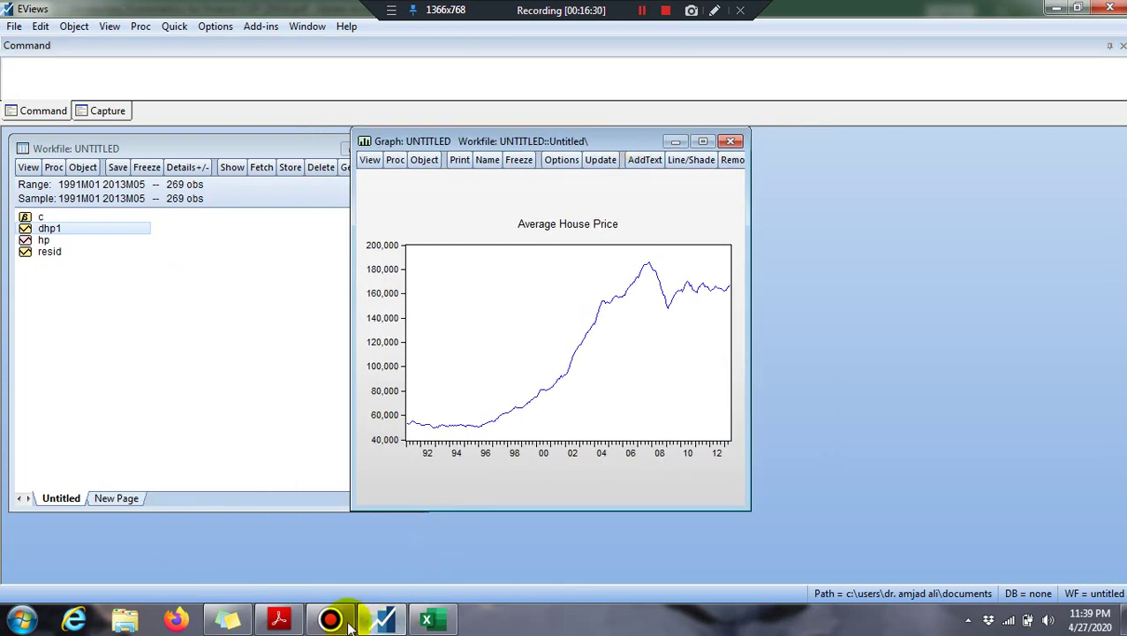
Step: Compare the Average House Price line graph in EViews with screenshot 1.5 in the textbook PDF
mouse_move(318, 625)
left_click(298, 624)
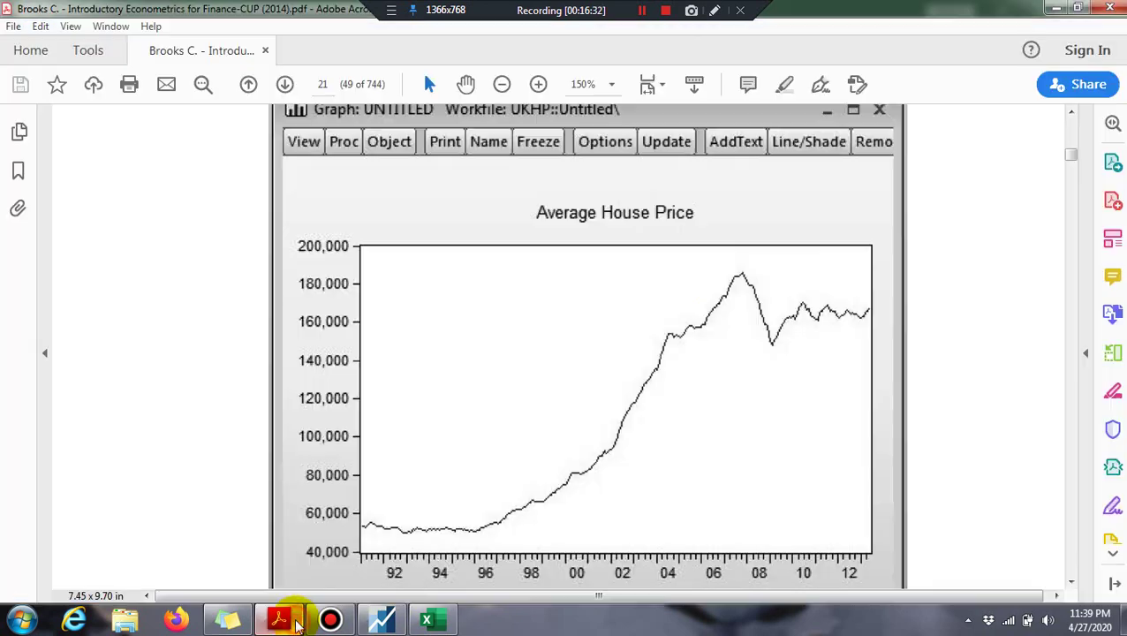
scroll(493, 272, "down", 1)
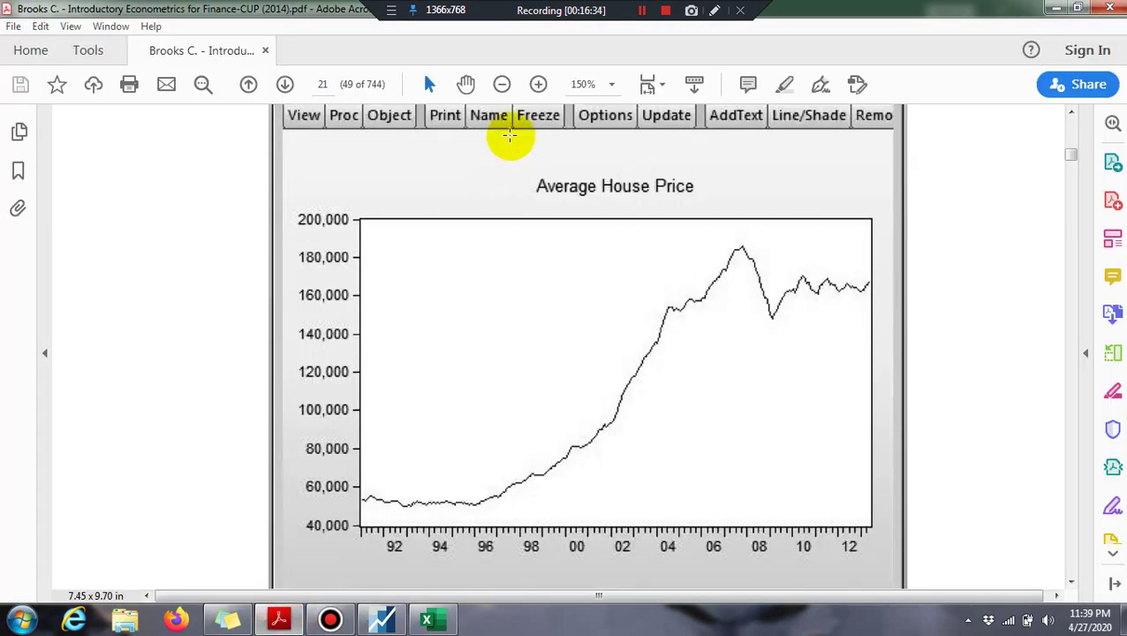
left_click(501, 84)
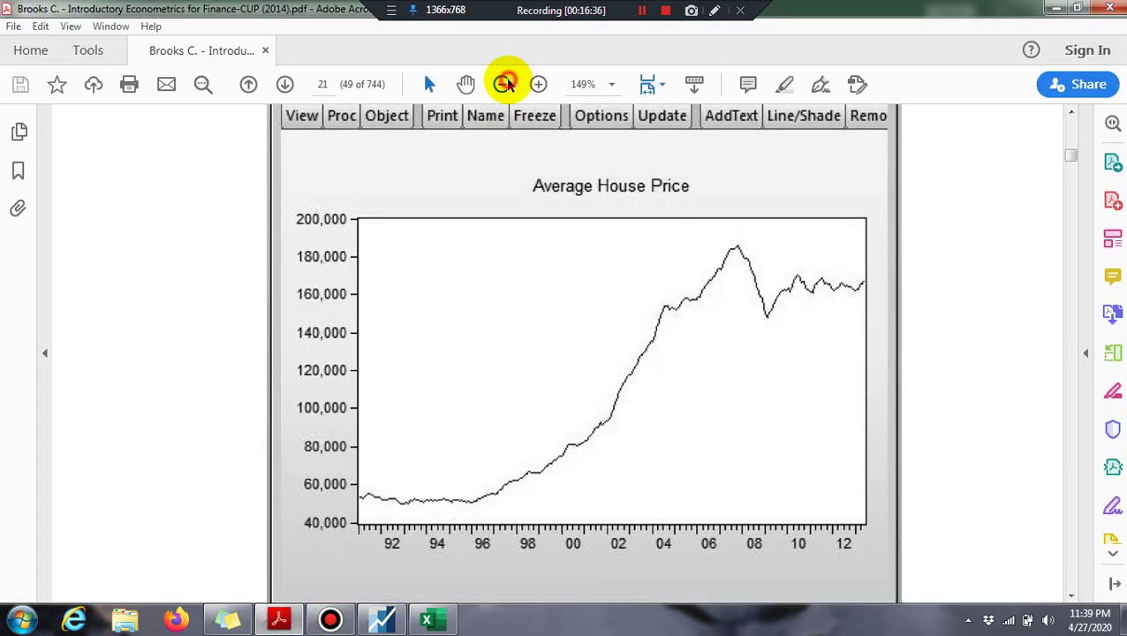
left_click(501, 84)
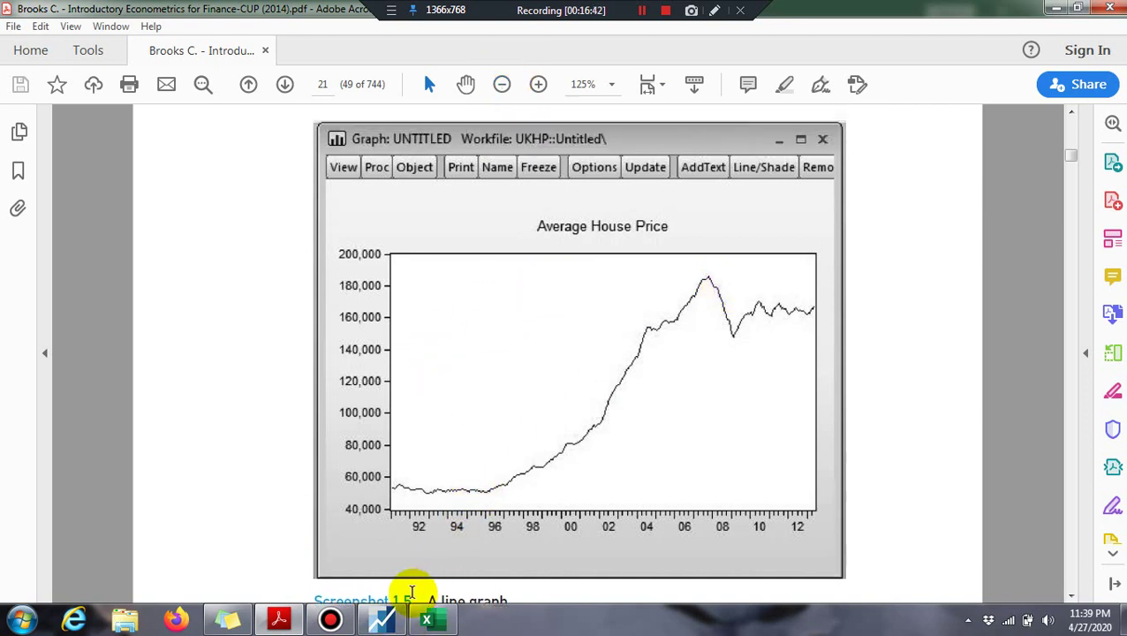
left_click(380, 616)
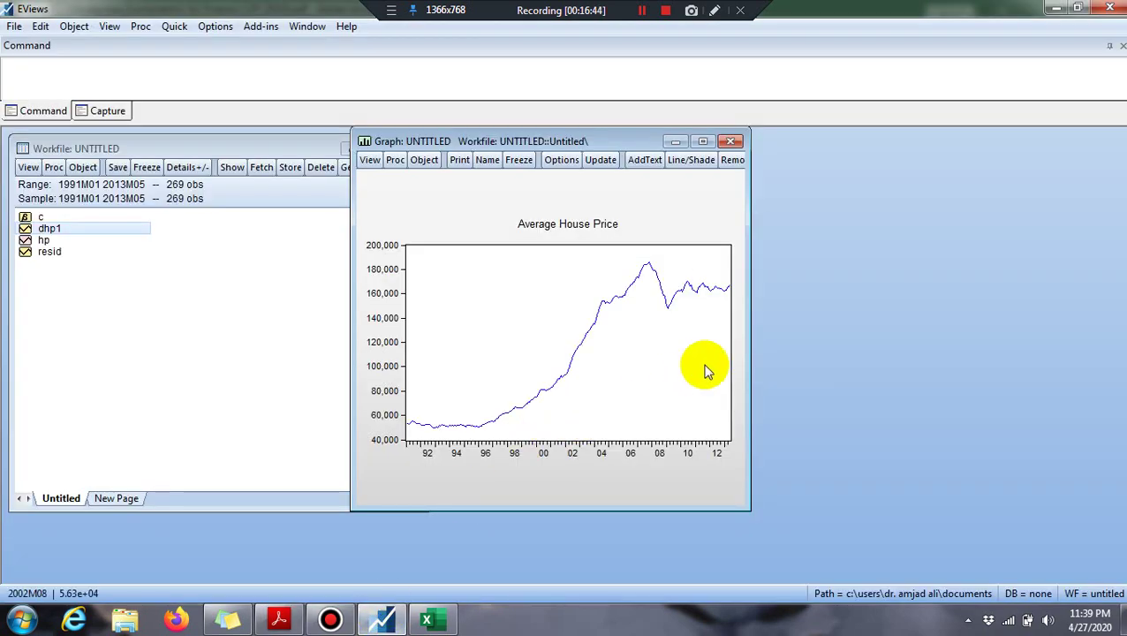
left_click(387, 619)
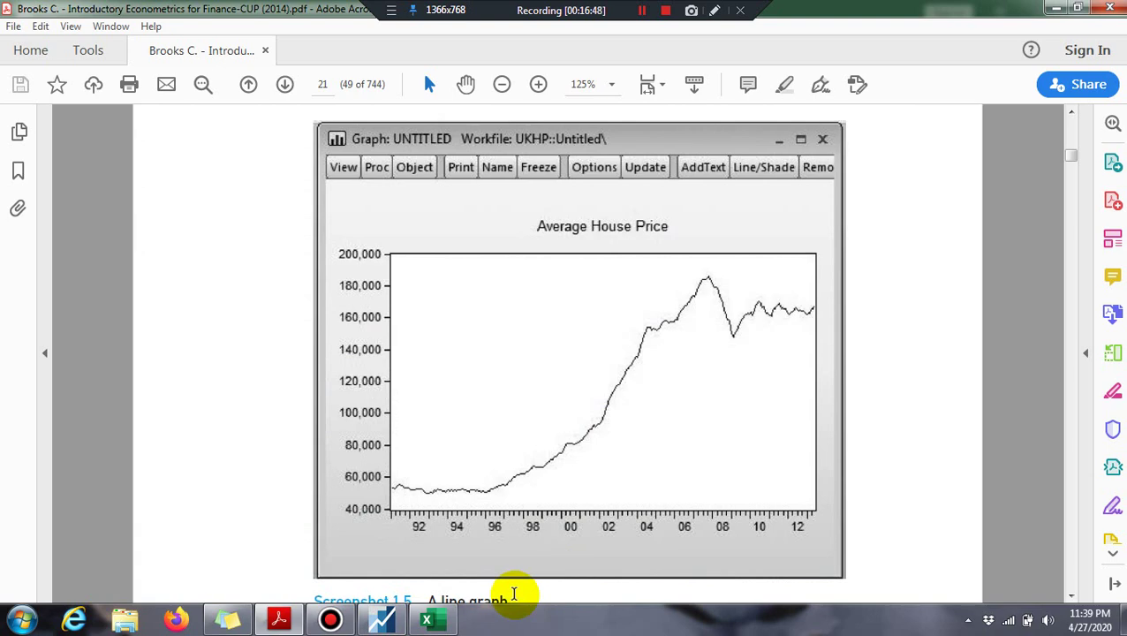
left_click(283, 620)
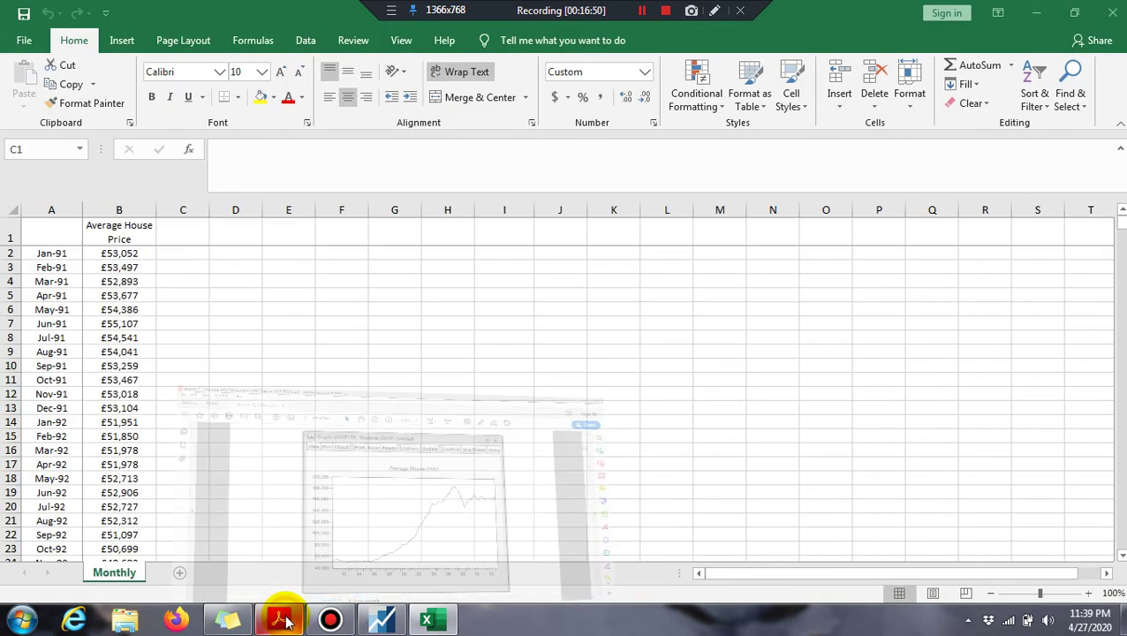
left_click(283, 620)
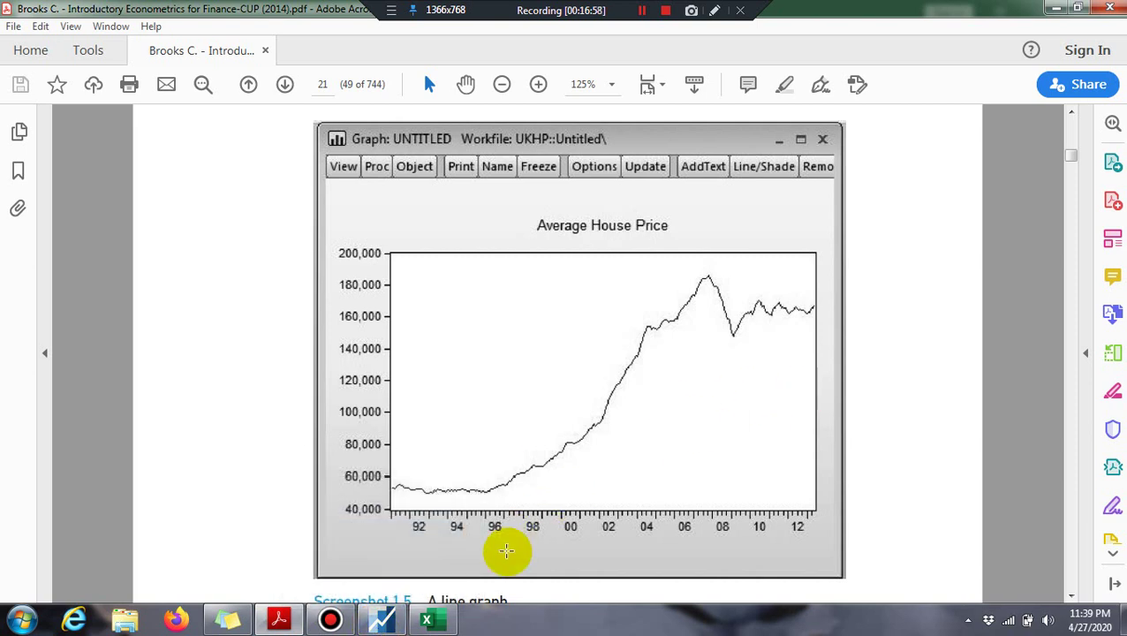
left_click(375, 623)
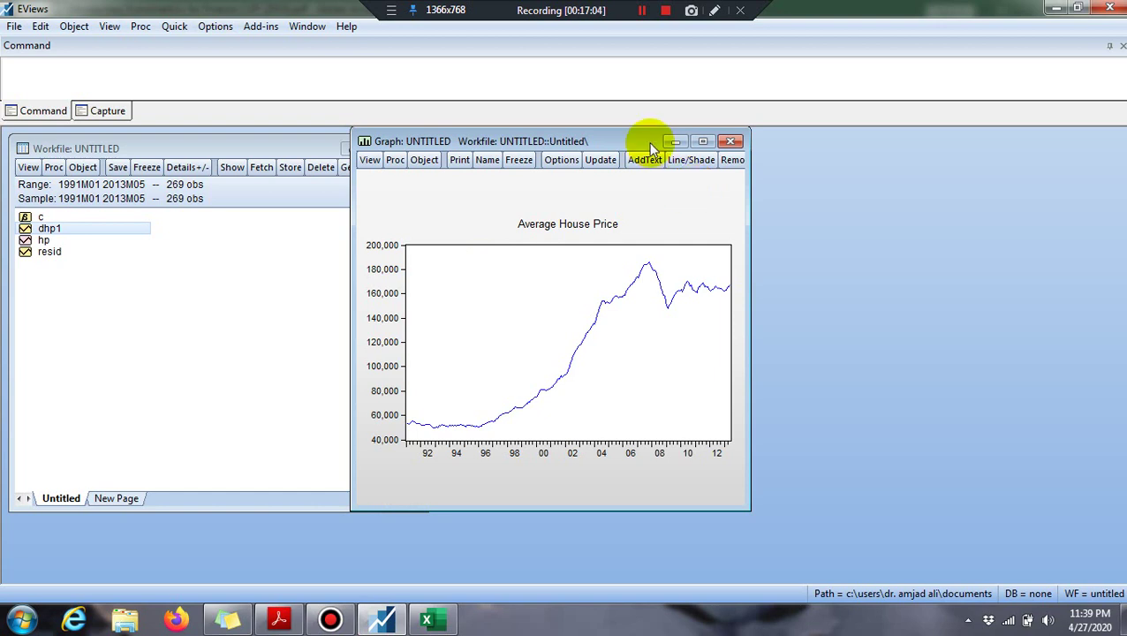
left_click_drag(643, 139, 645, 153)
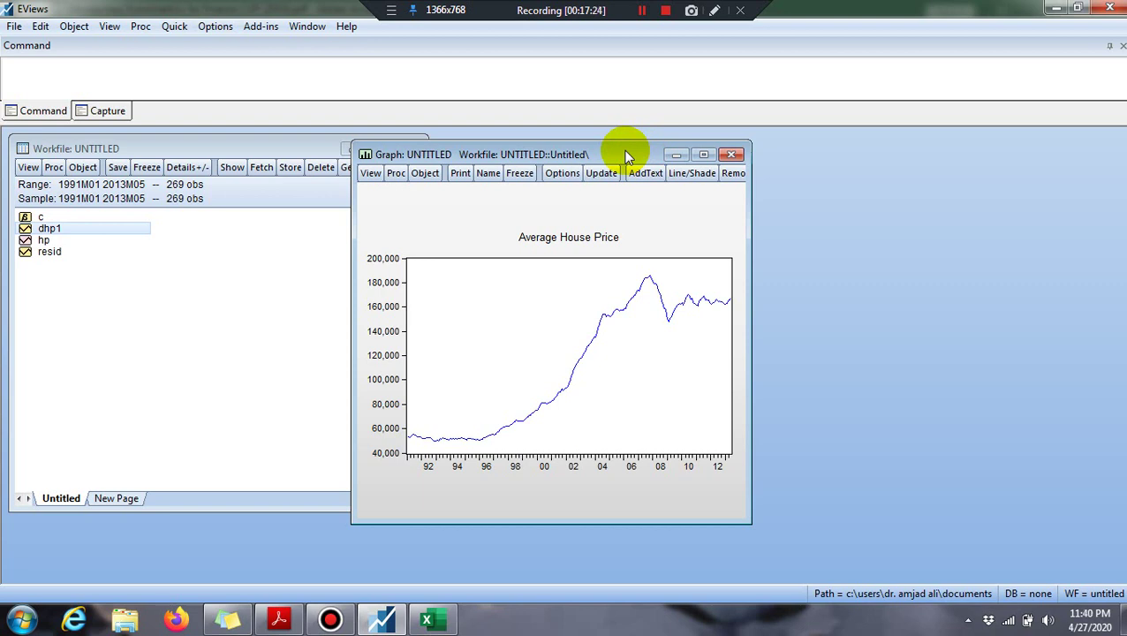
left_click_drag(625, 156, 606, 160)
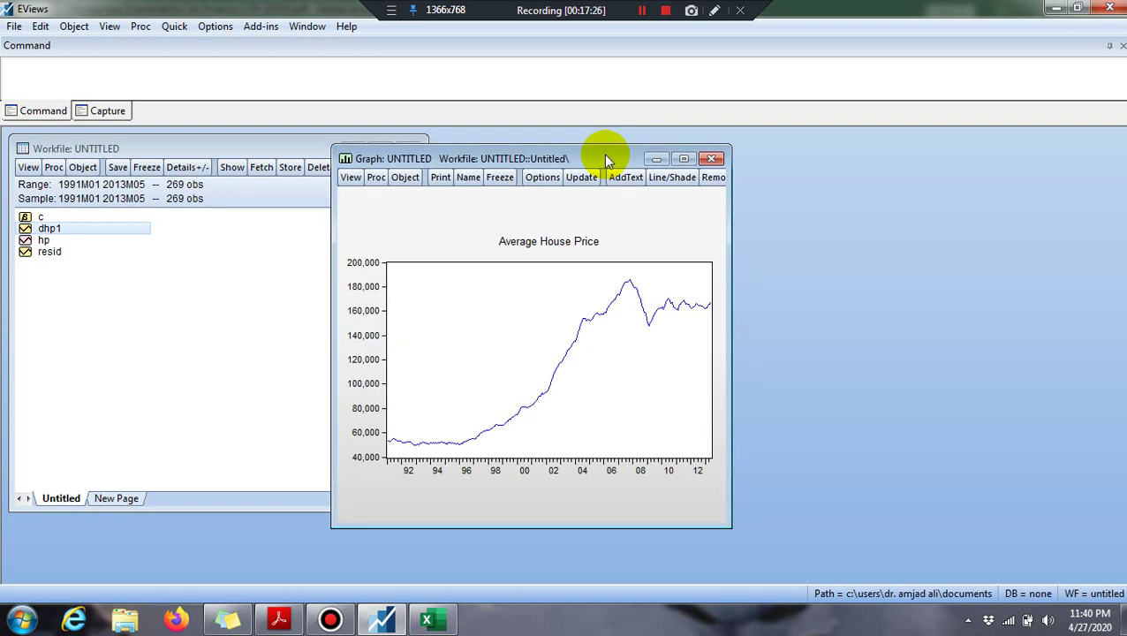